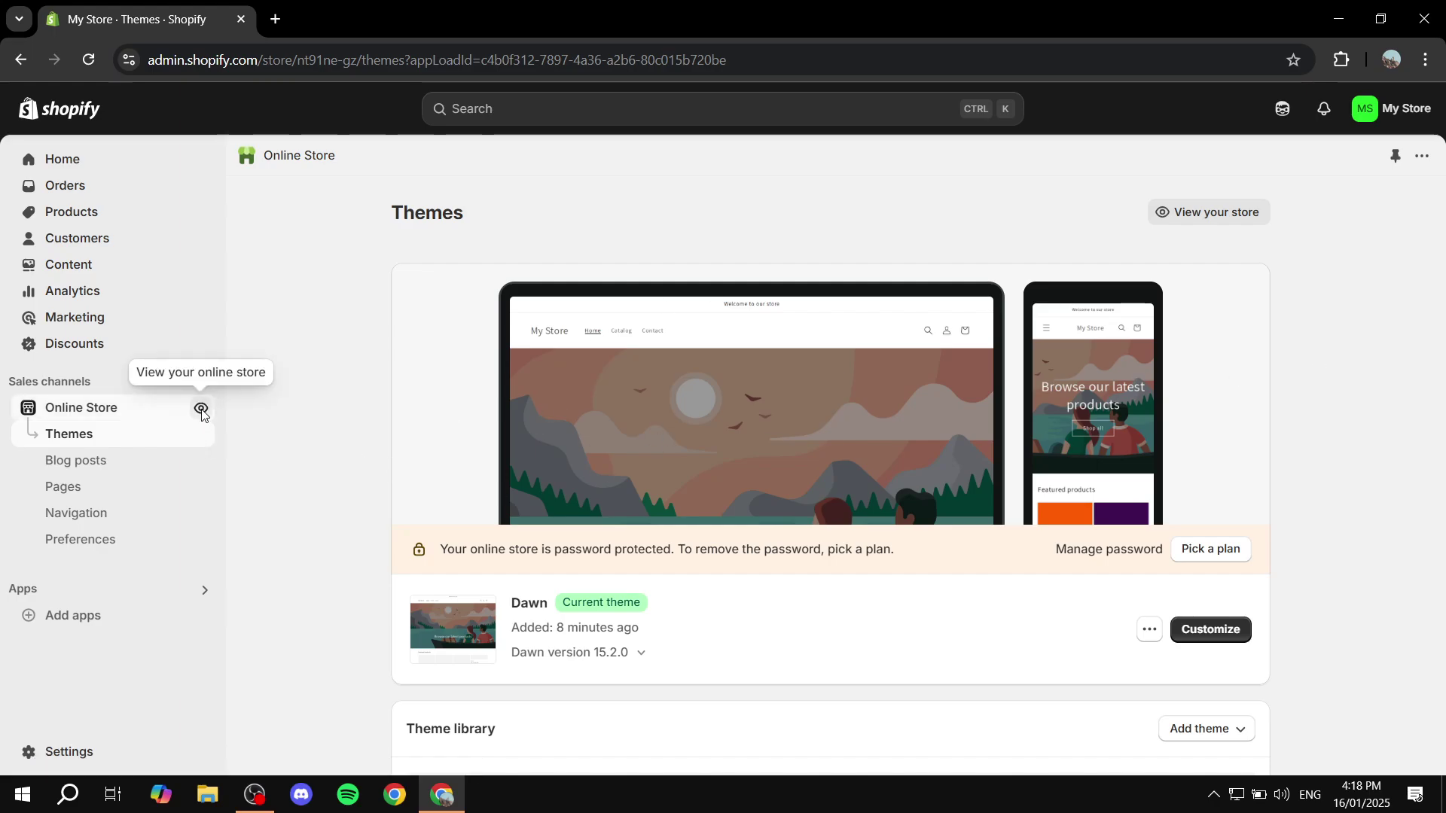
# View the live online store, inspect the Orange product page's purchase options, and close the storefront.
pyautogui.click(197, 407)
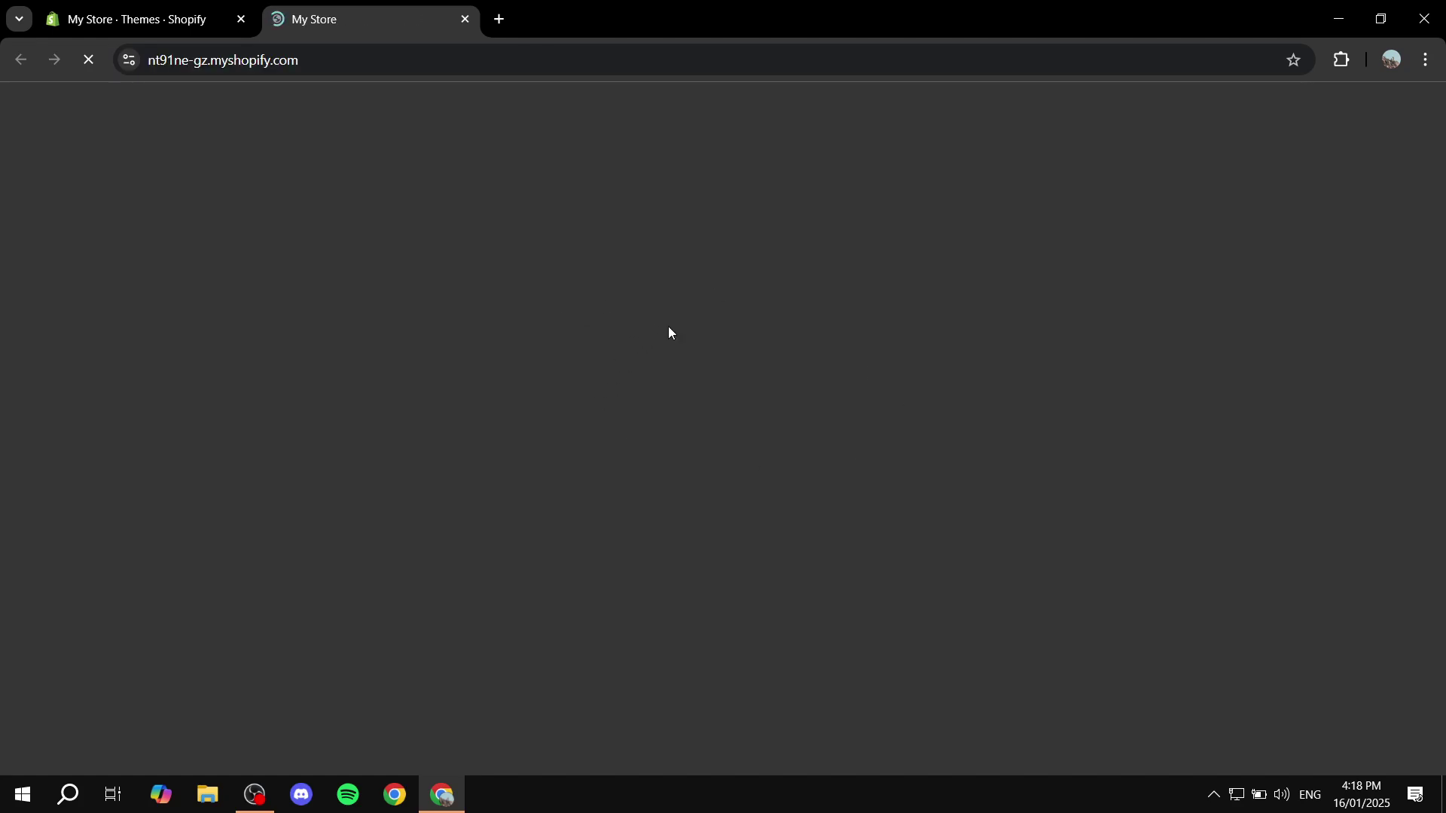
pyautogui.scroll(-7, 600, 451)
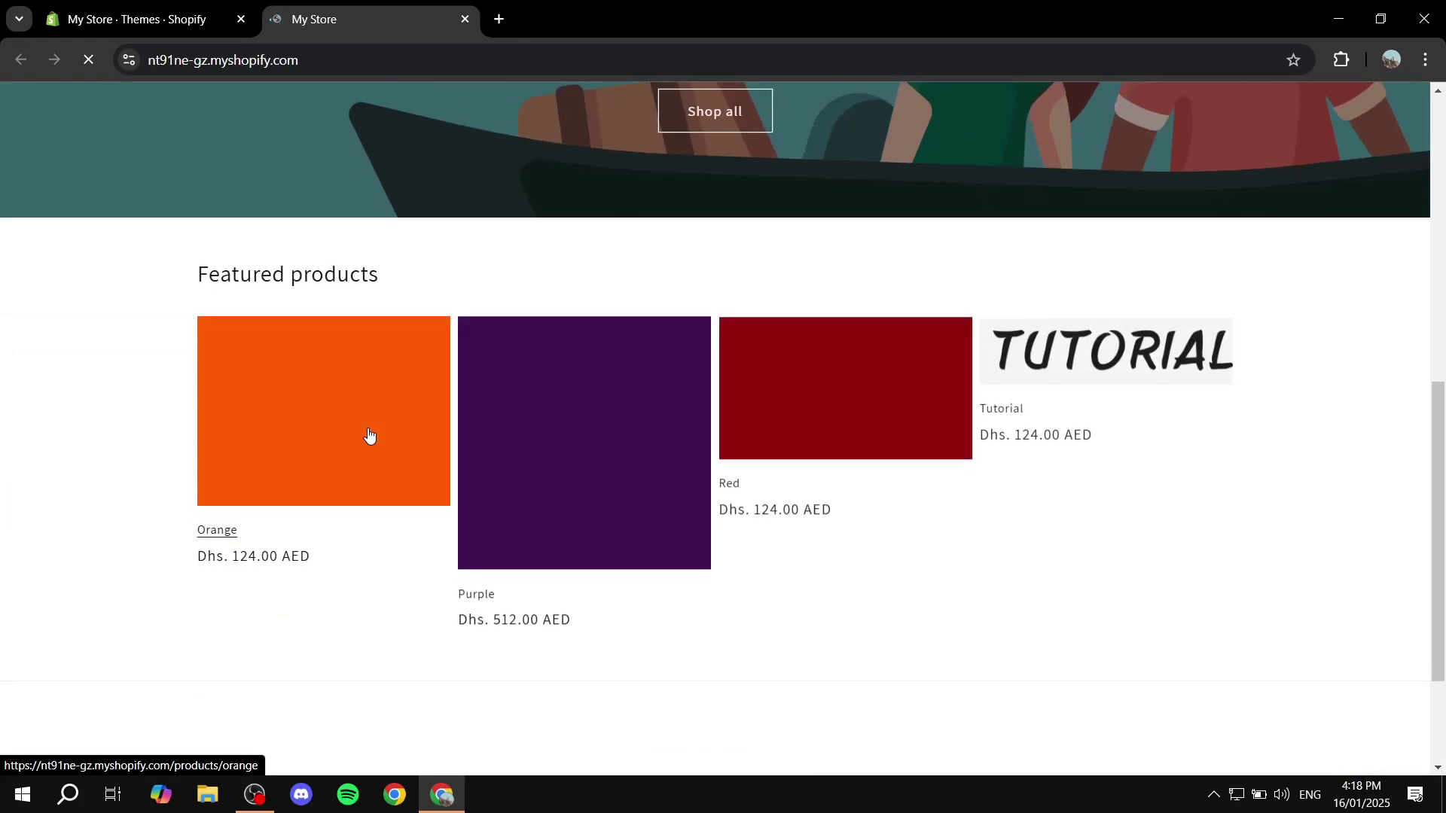
pyautogui.click(339, 429)
pyautogui.scroll(-2, 1243, 500)
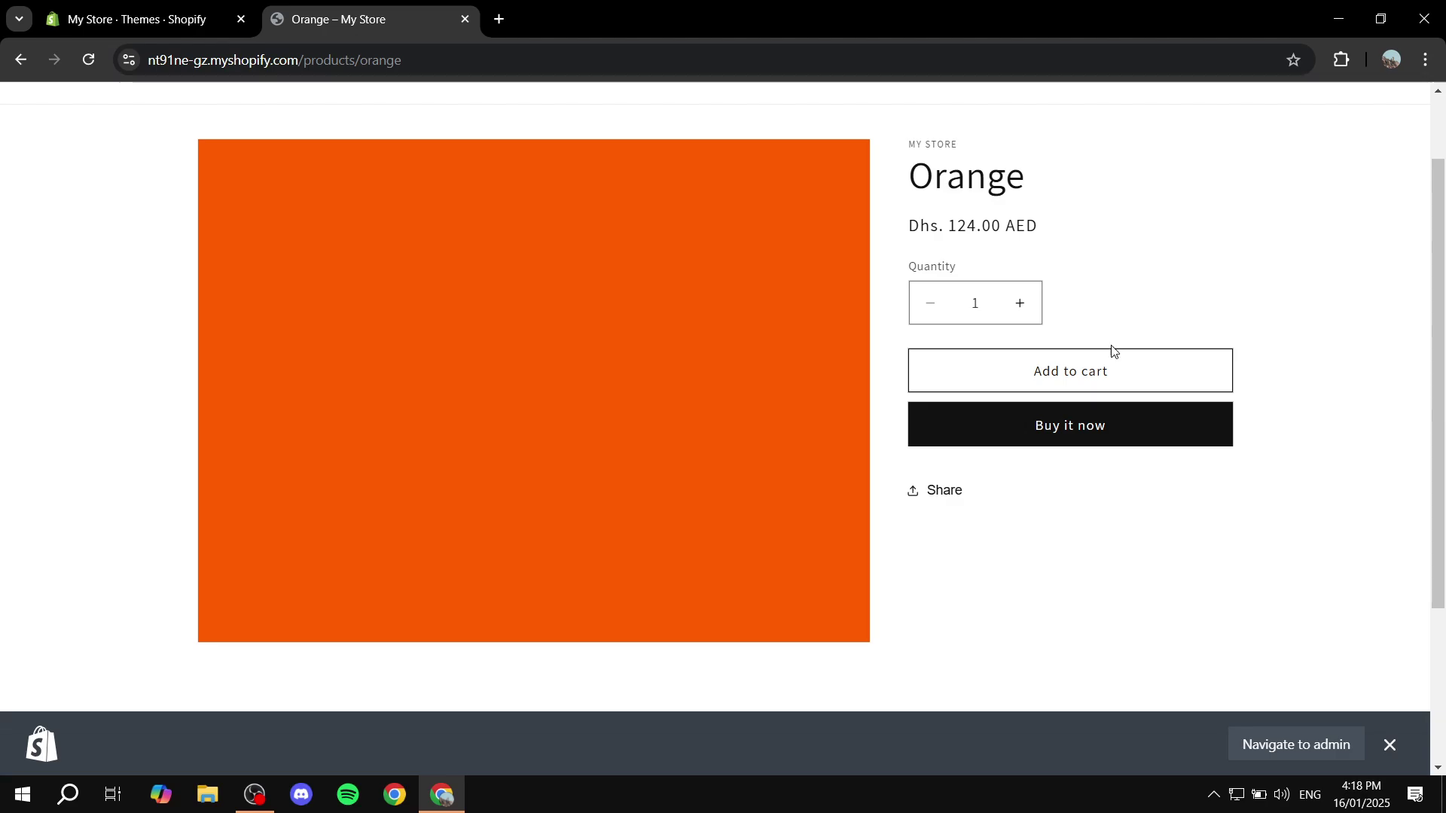
pyautogui.click(465, 19)
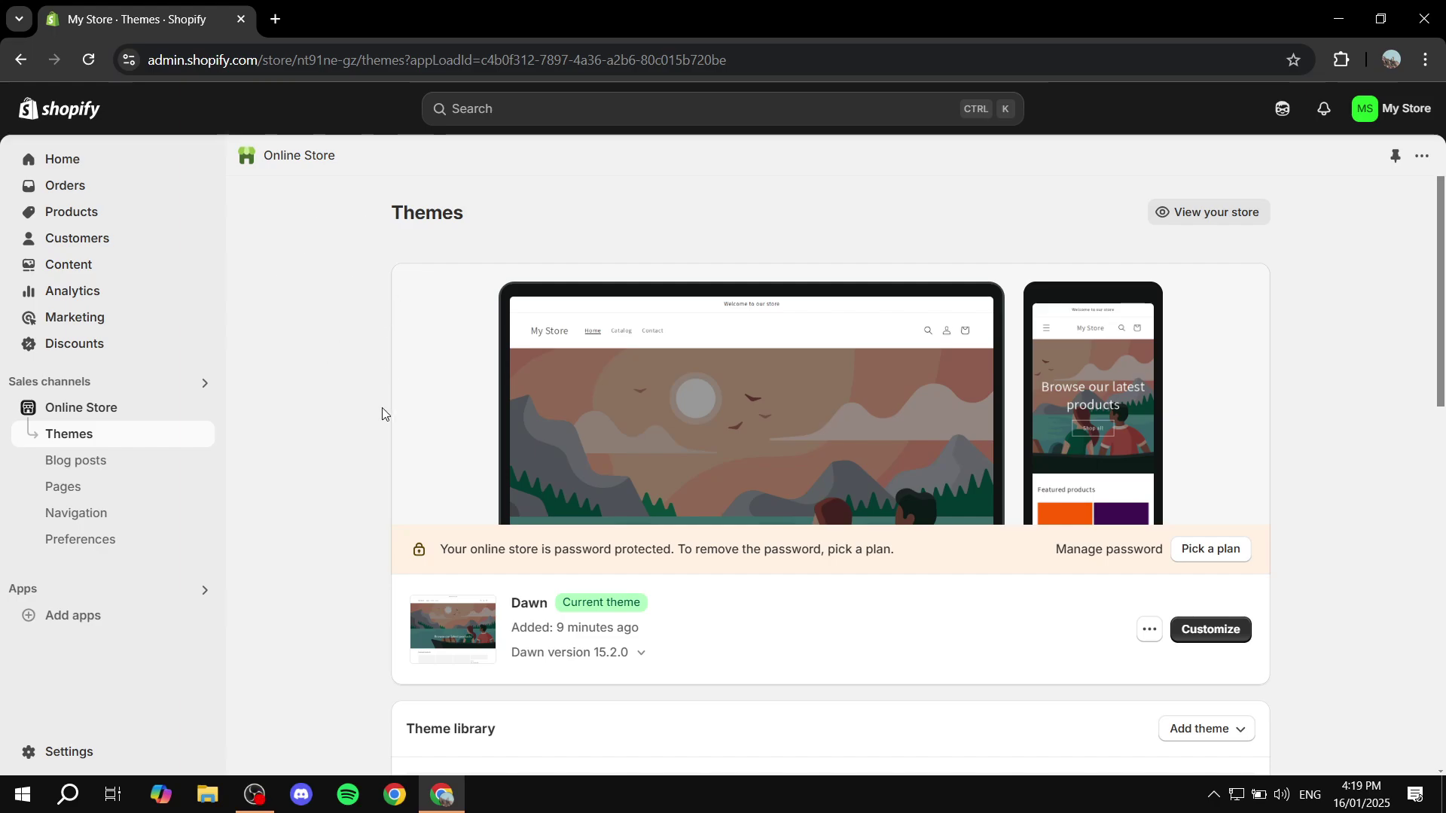
# Open the Shopify App Store from the store admin's app recommendations.
pyautogui.click(60, 593)
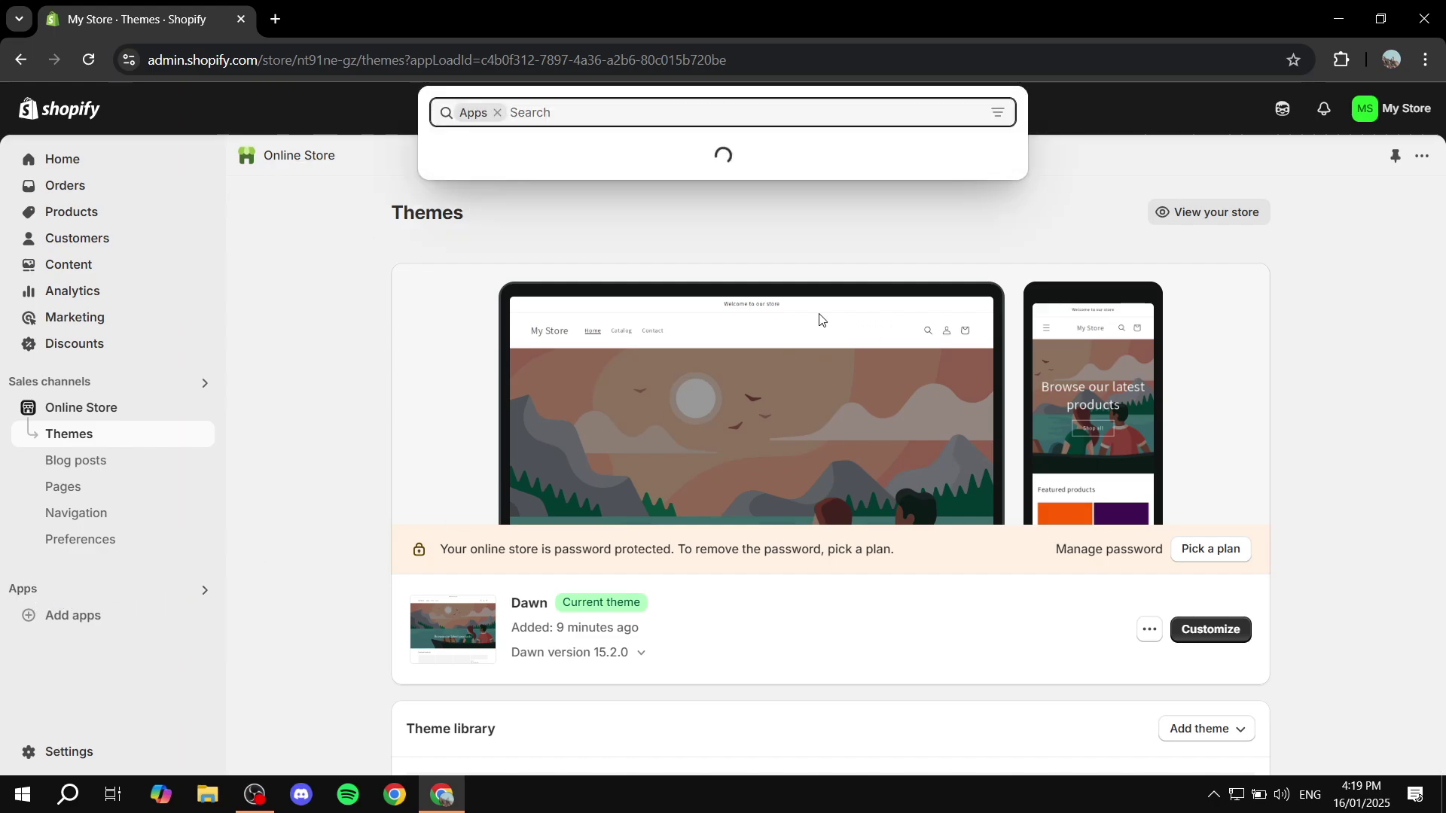
pyautogui.click(551, 333)
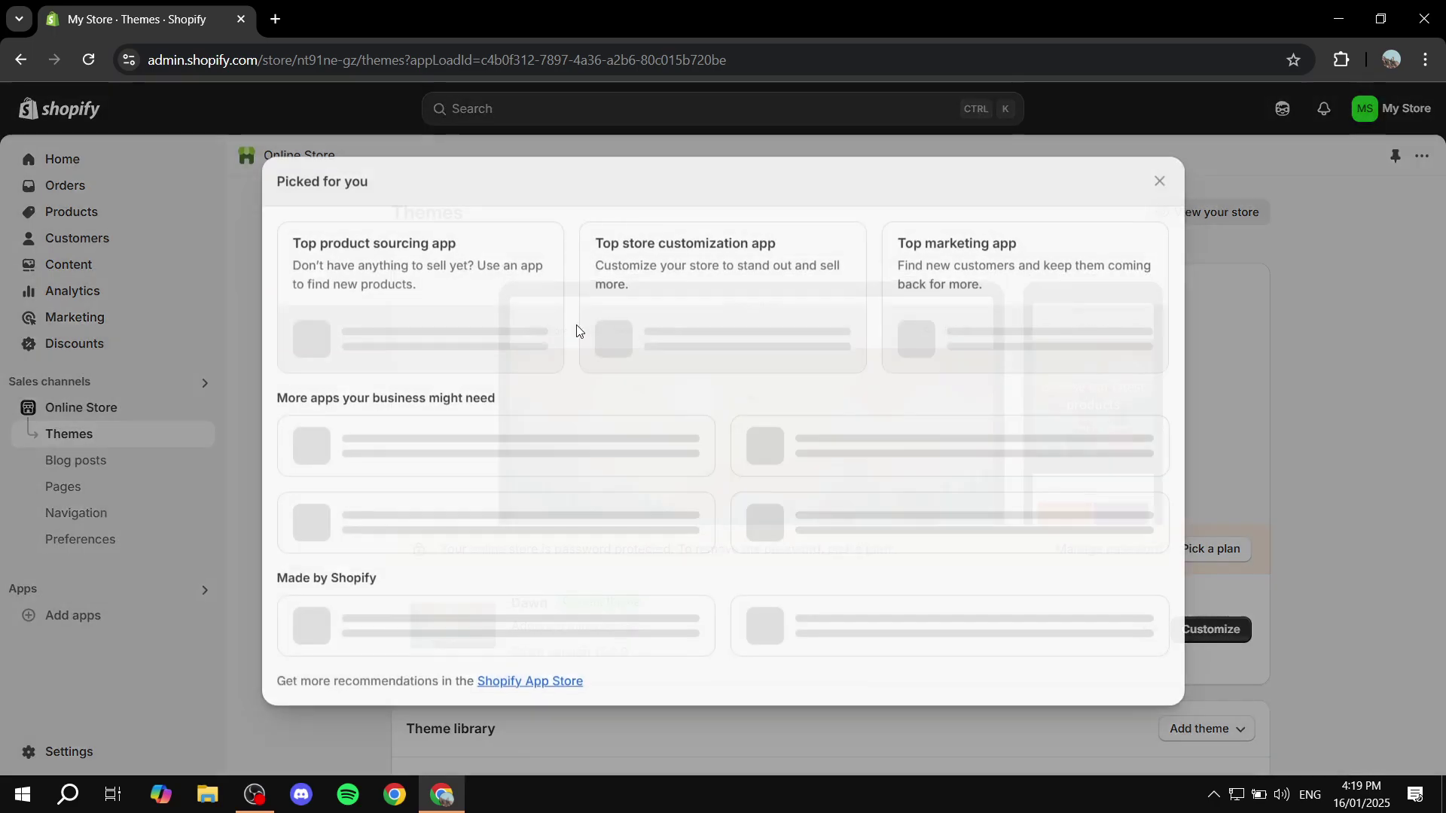
pyautogui.scroll(-2, 688, 348)
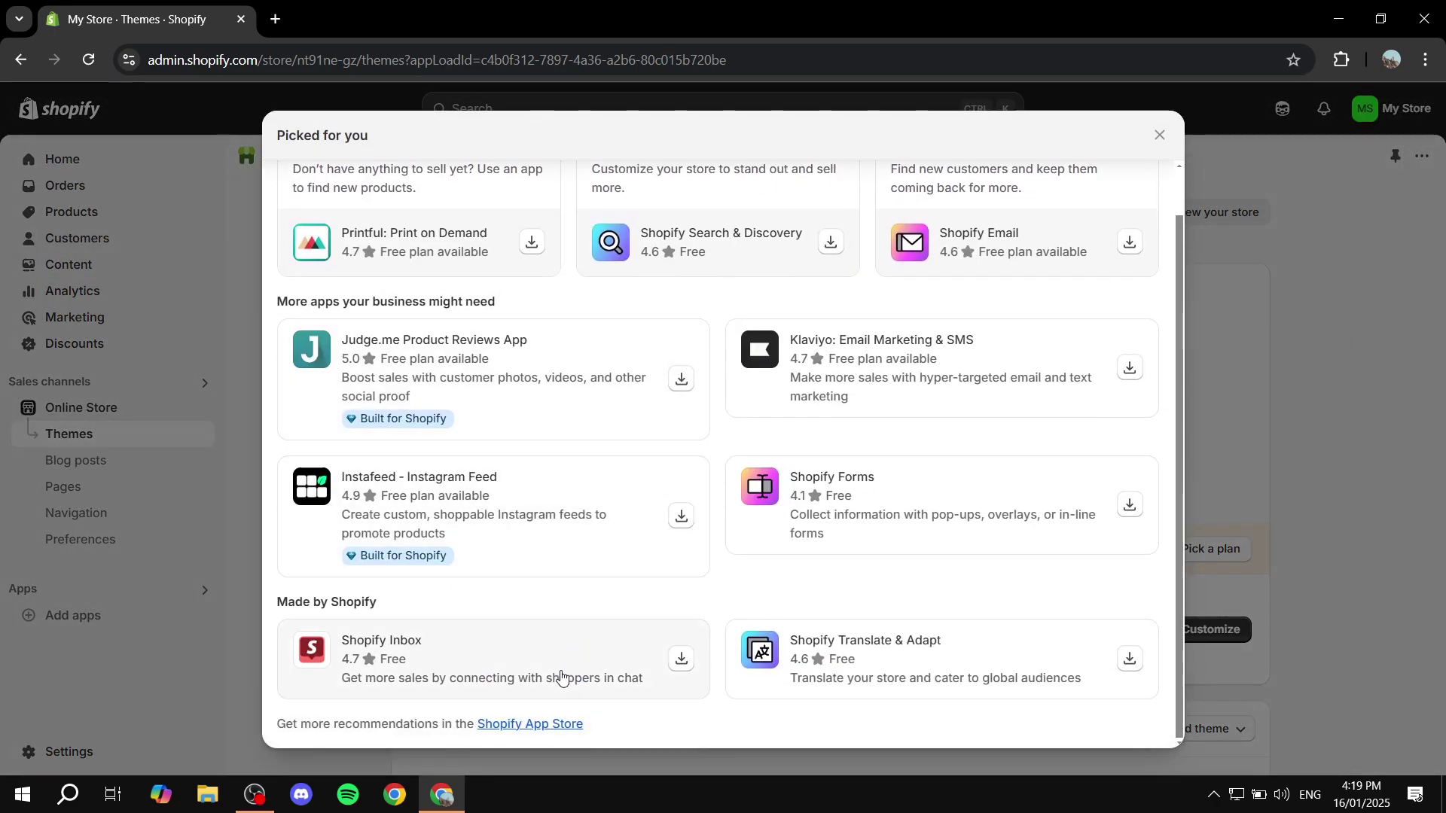
pyautogui.click(529, 725)
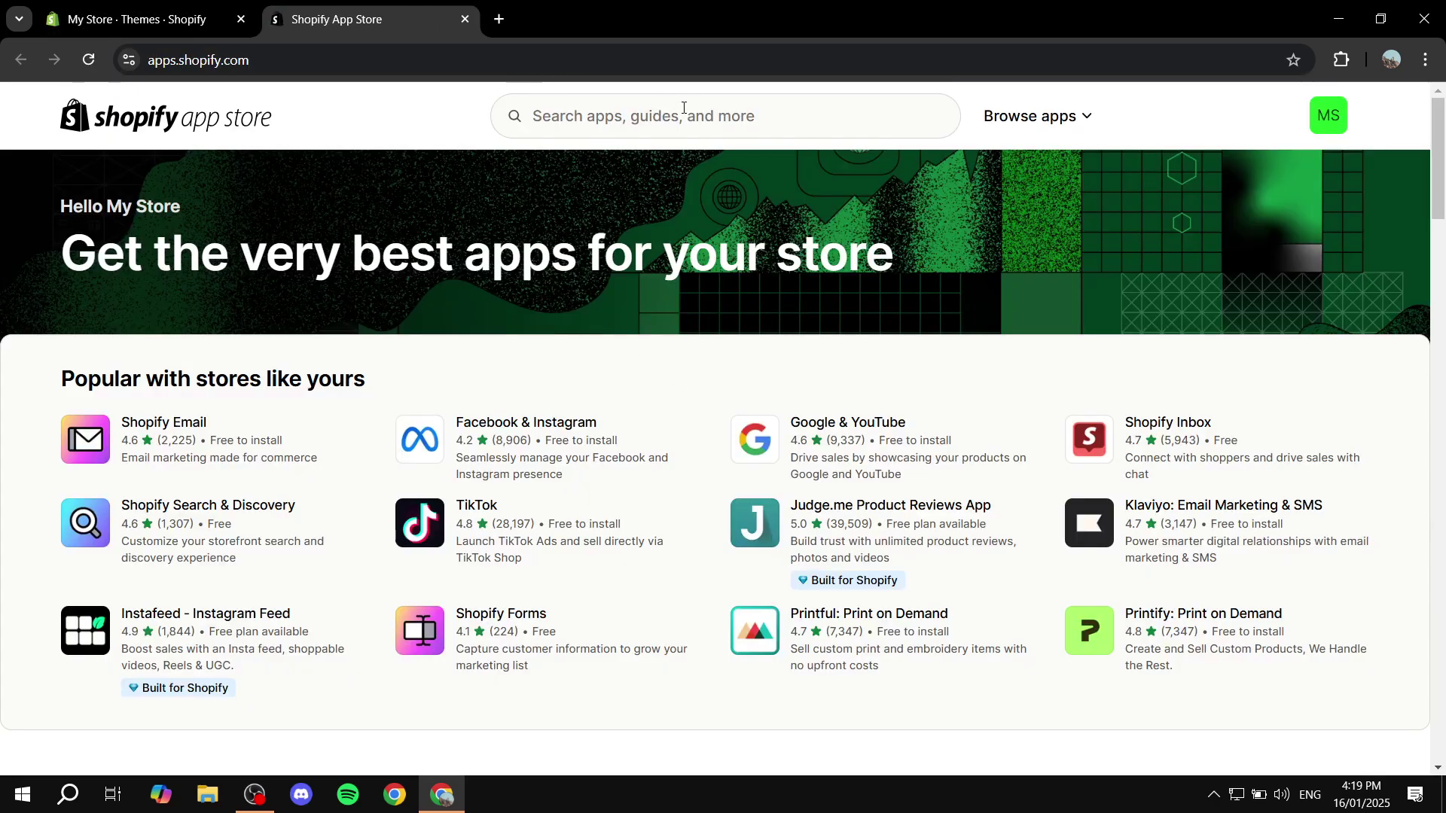
# Search the app store for Cowlendar and open the Appointment Booking Cowlendar listing.
pyautogui.click(679, 117)
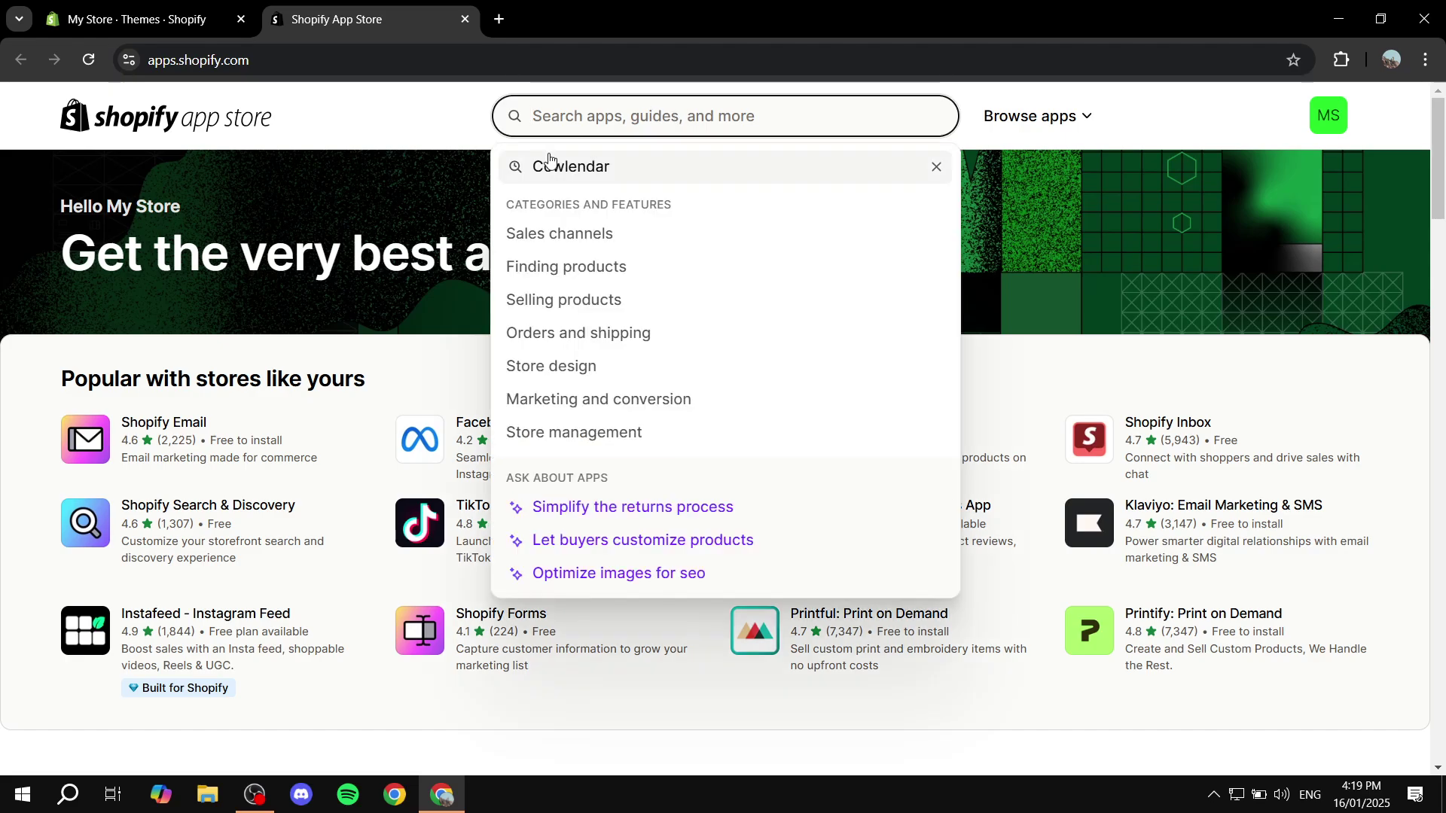
pyautogui.click(608, 167)
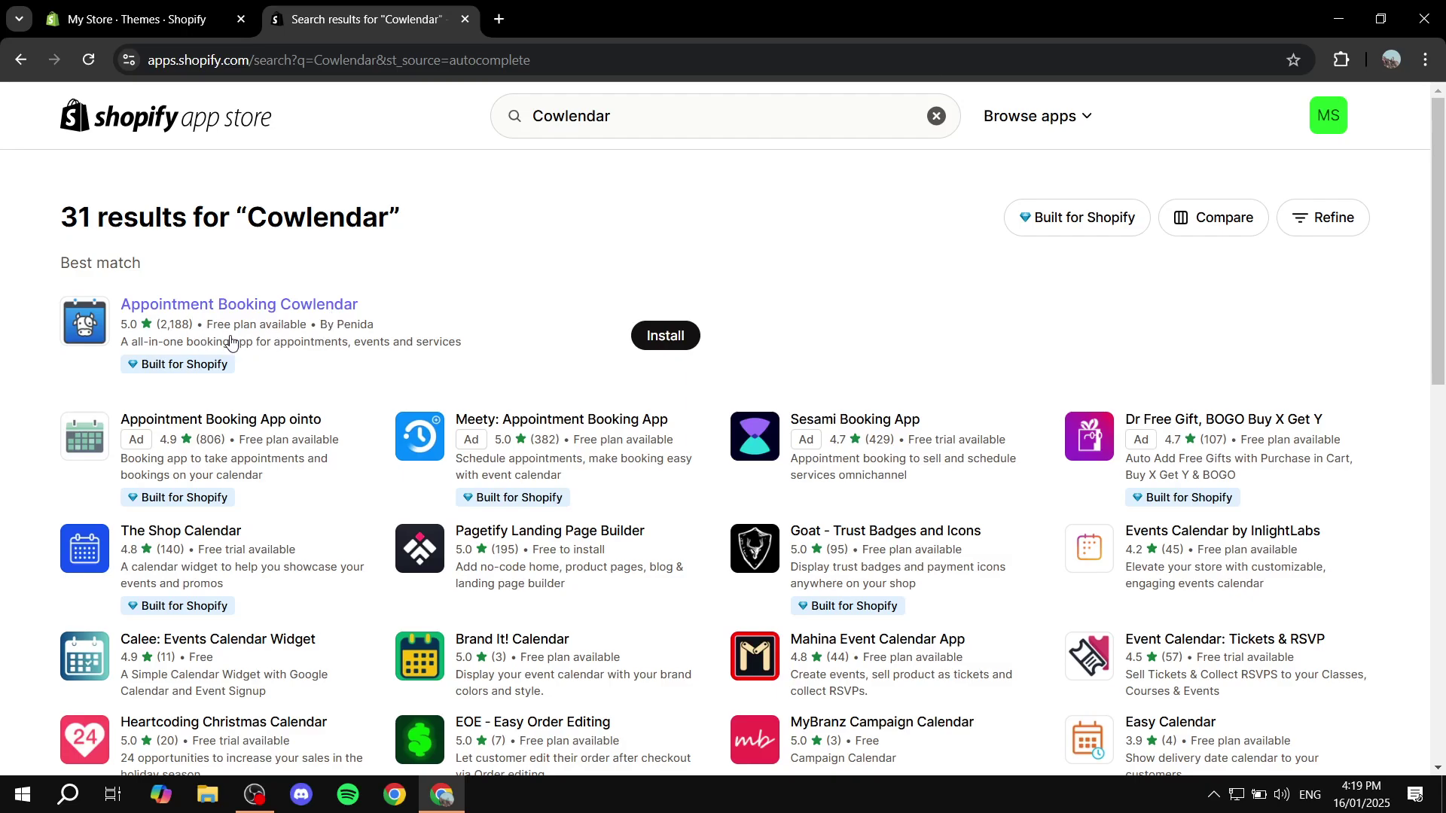
pyautogui.click(303, 307)
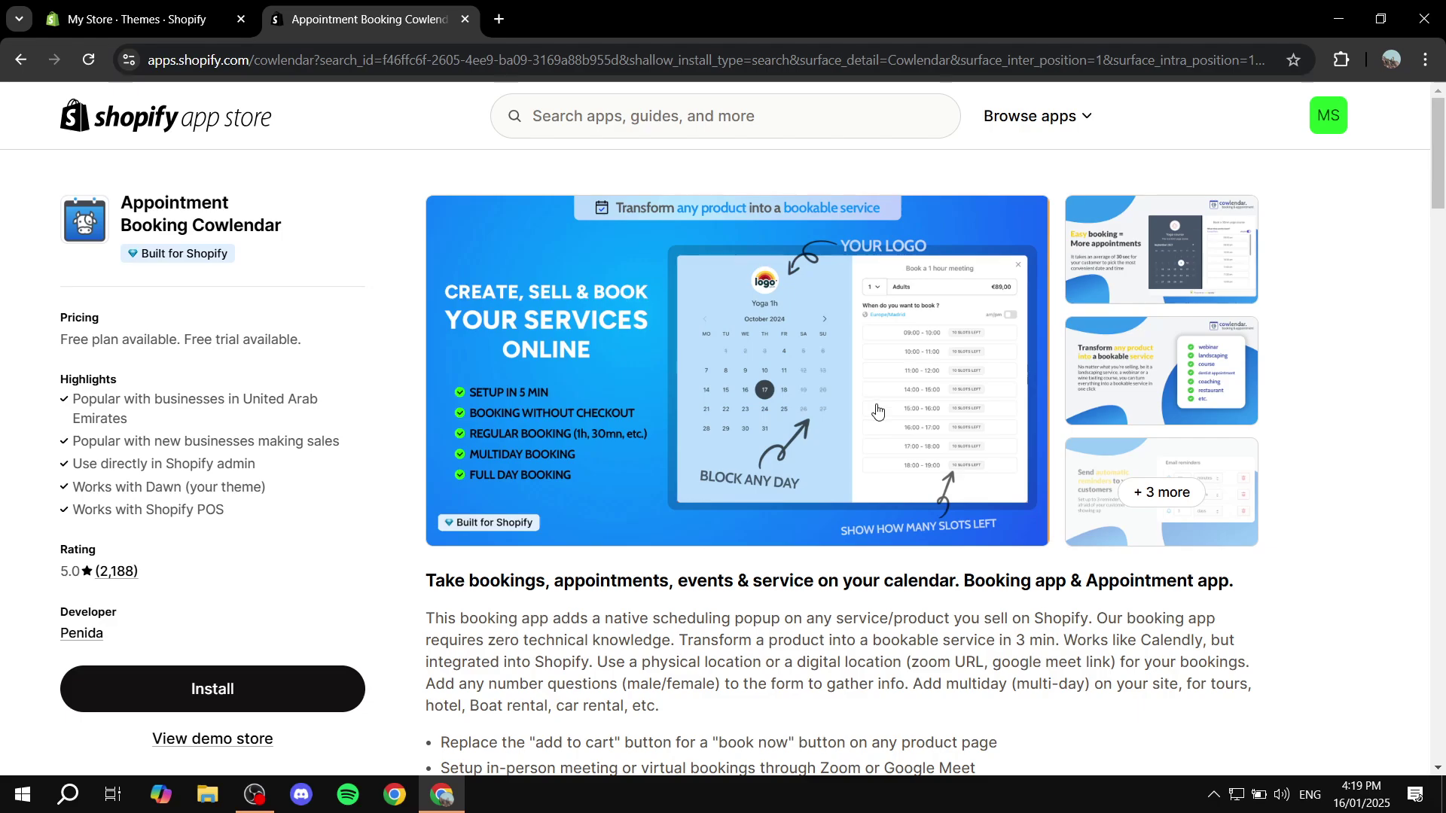
# Read the feature list in the Cowlendar listing's description, including the button replacement, meeting and notification points.
pyautogui.scroll(-4, 892, 426)
pyautogui.scroll(-1, 892, 425)
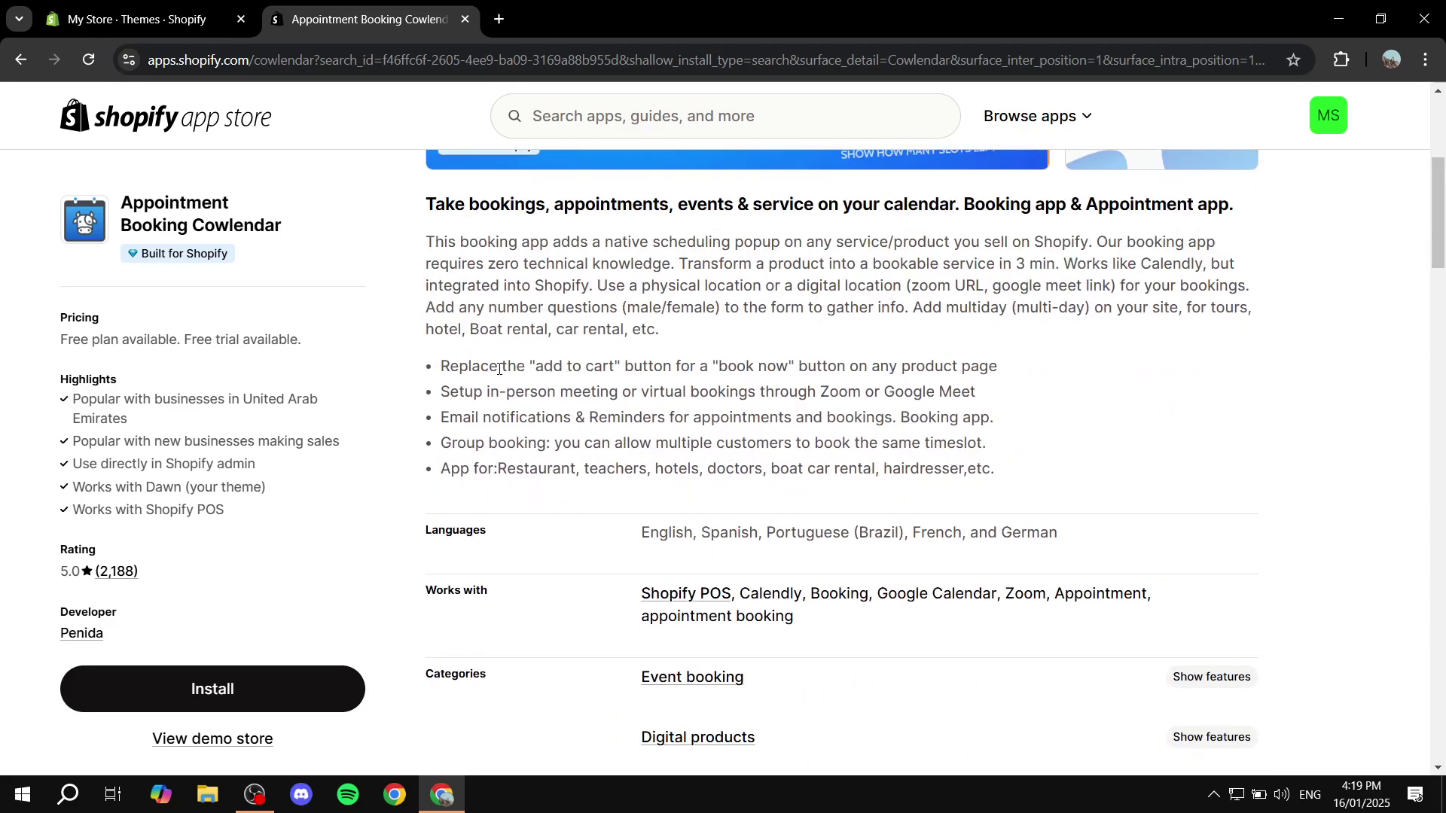
pyautogui.moveTo(436, 369); pyautogui.dragTo(1042, 375)
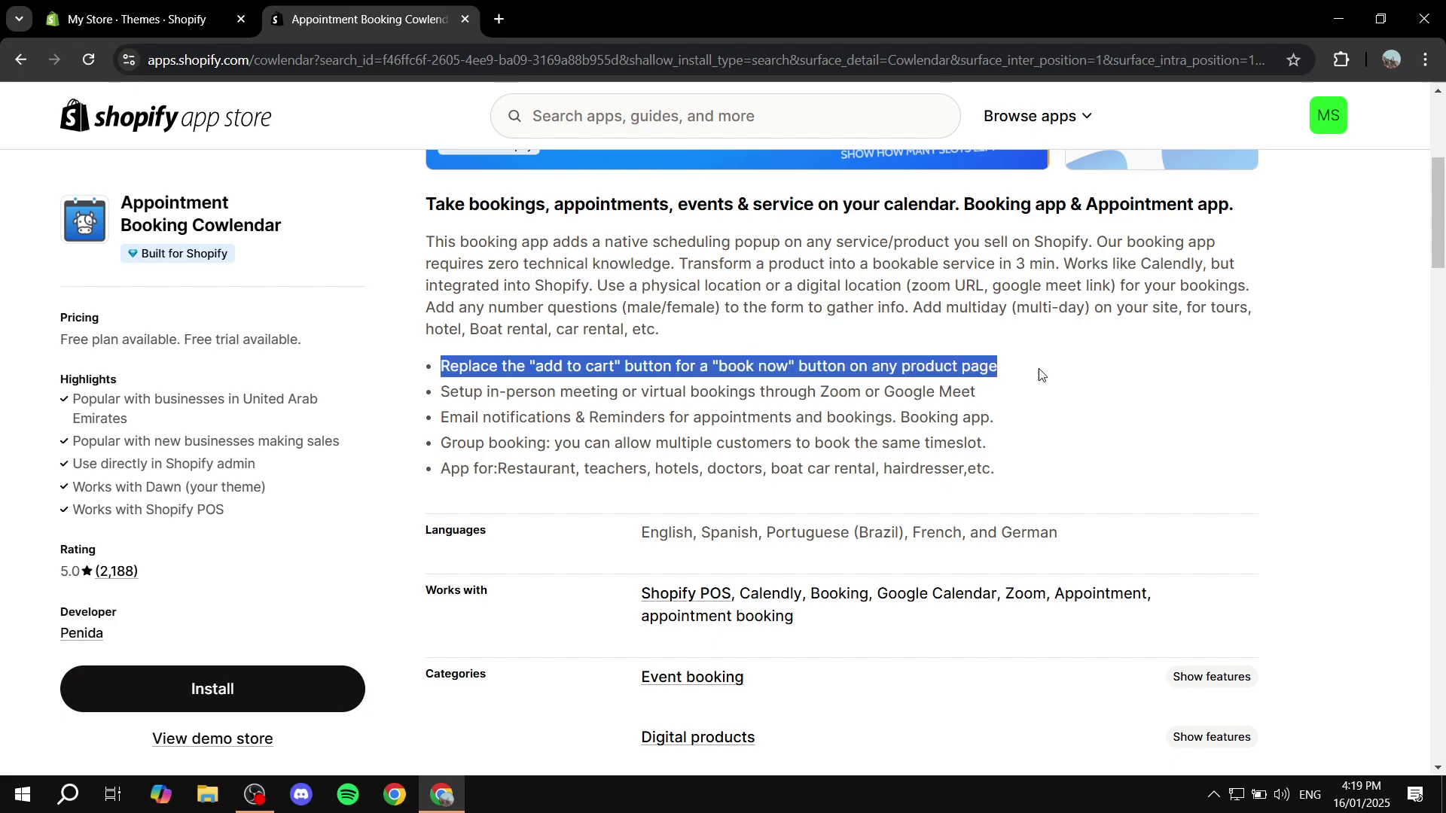
pyautogui.click(1041, 375)
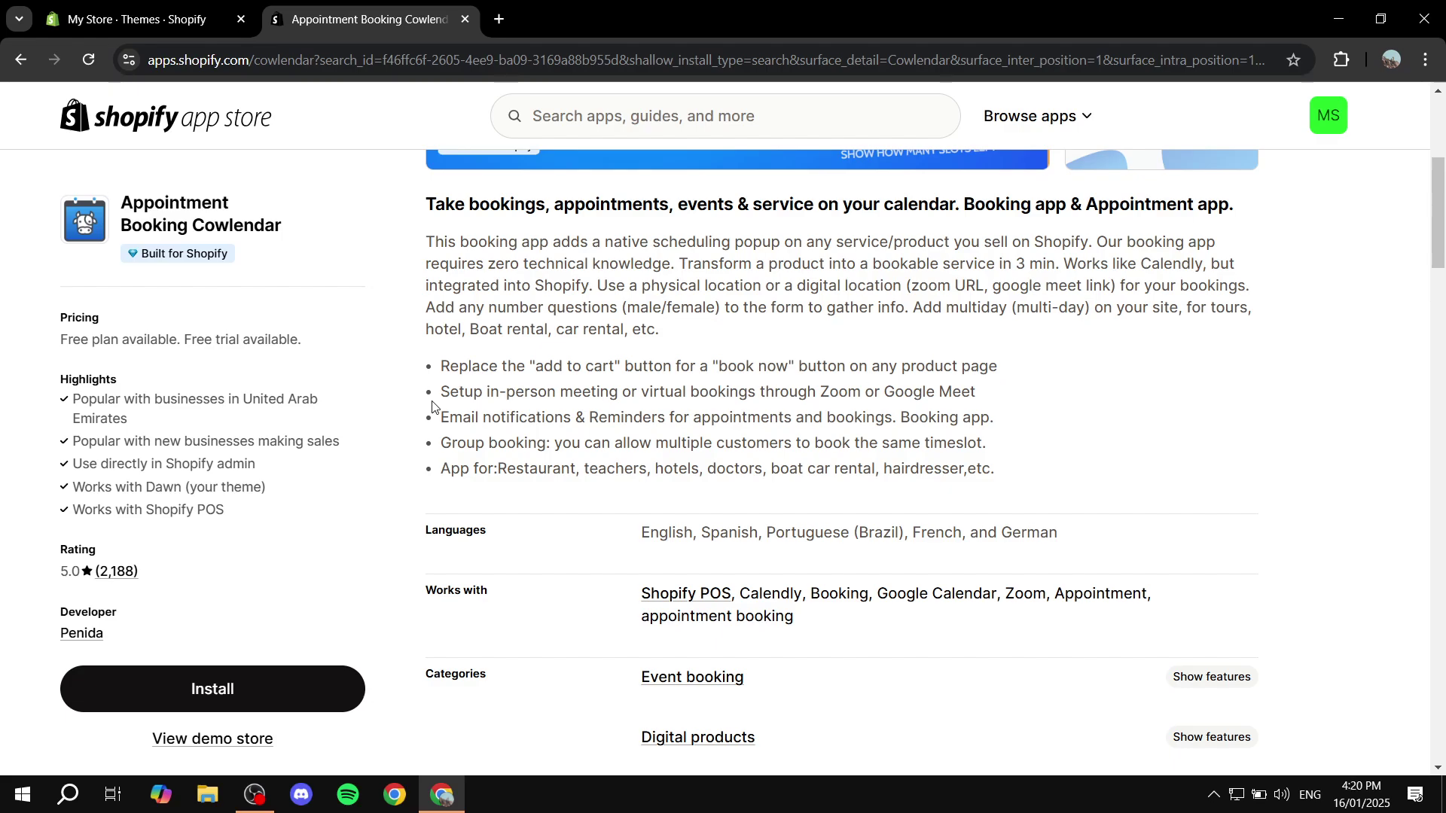
pyautogui.moveTo(438, 395); pyautogui.dragTo(1006, 395)
pyautogui.click(1005, 395)
pyautogui.moveTo(438, 424); pyautogui.dragTo(1020, 423)
pyautogui.click(1019, 423)
pyautogui.moveTo(1006, 472); pyautogui.dragTo(955, 374)
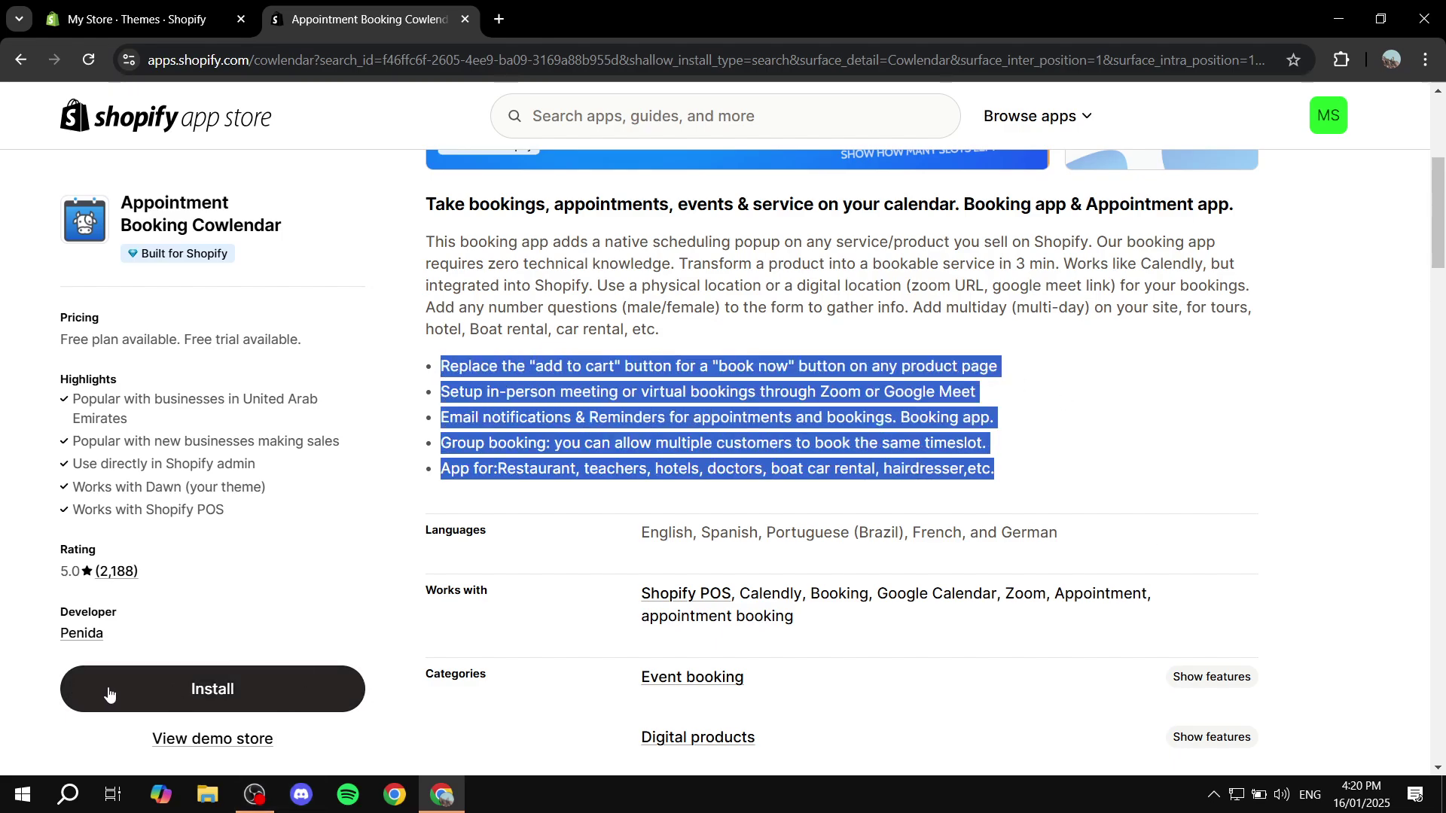
# Examine the features included in Cowlendar's Free pricing plan.
pyautogui.scroll(-7, 1209, 429)
pyautogui.scroll(-1, 1199, 428)
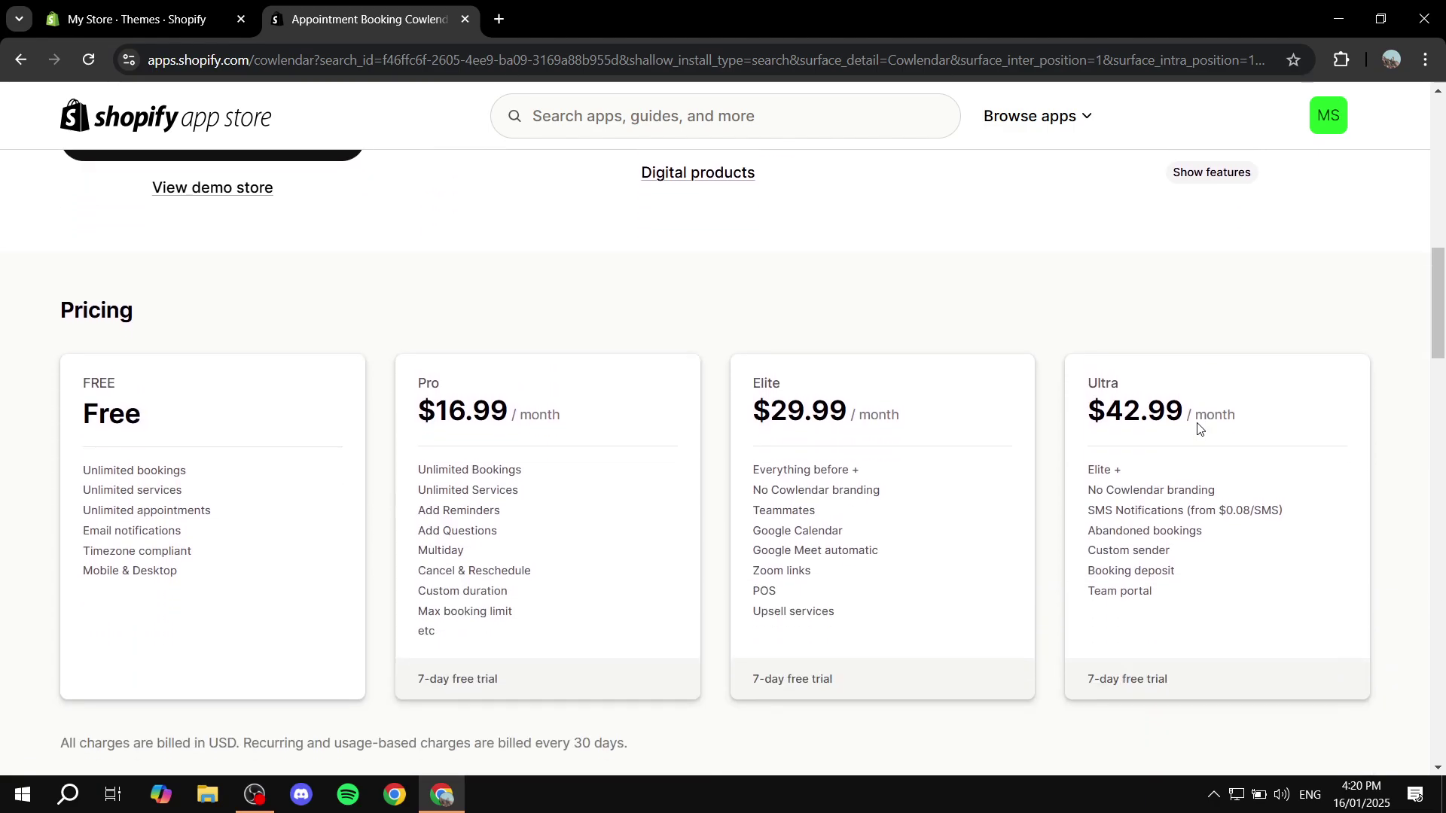
pyautogui.moveTo(74, 419); pyautogui.dragTo(162, 417)
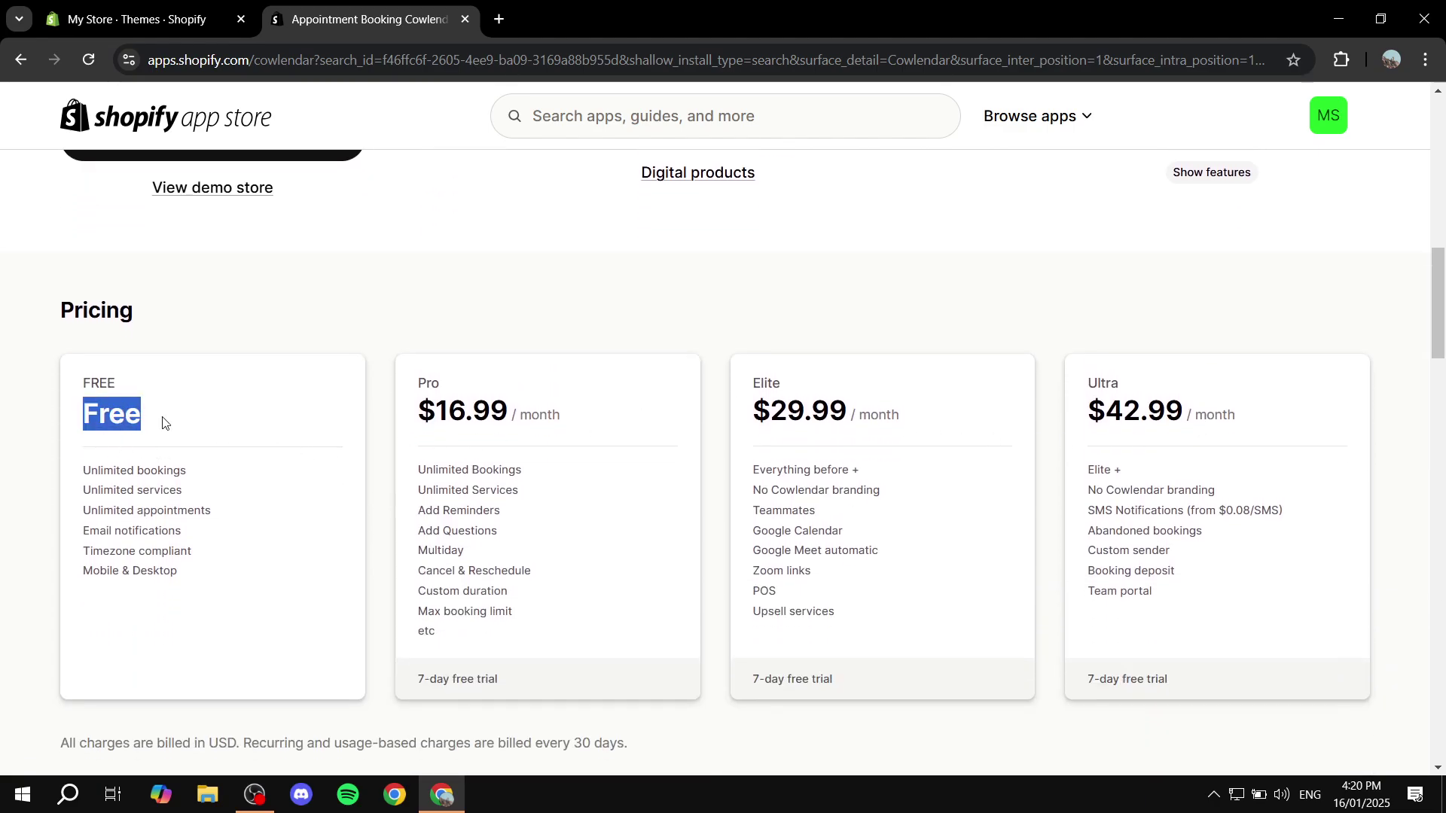
pyautogui.click(225, 416)
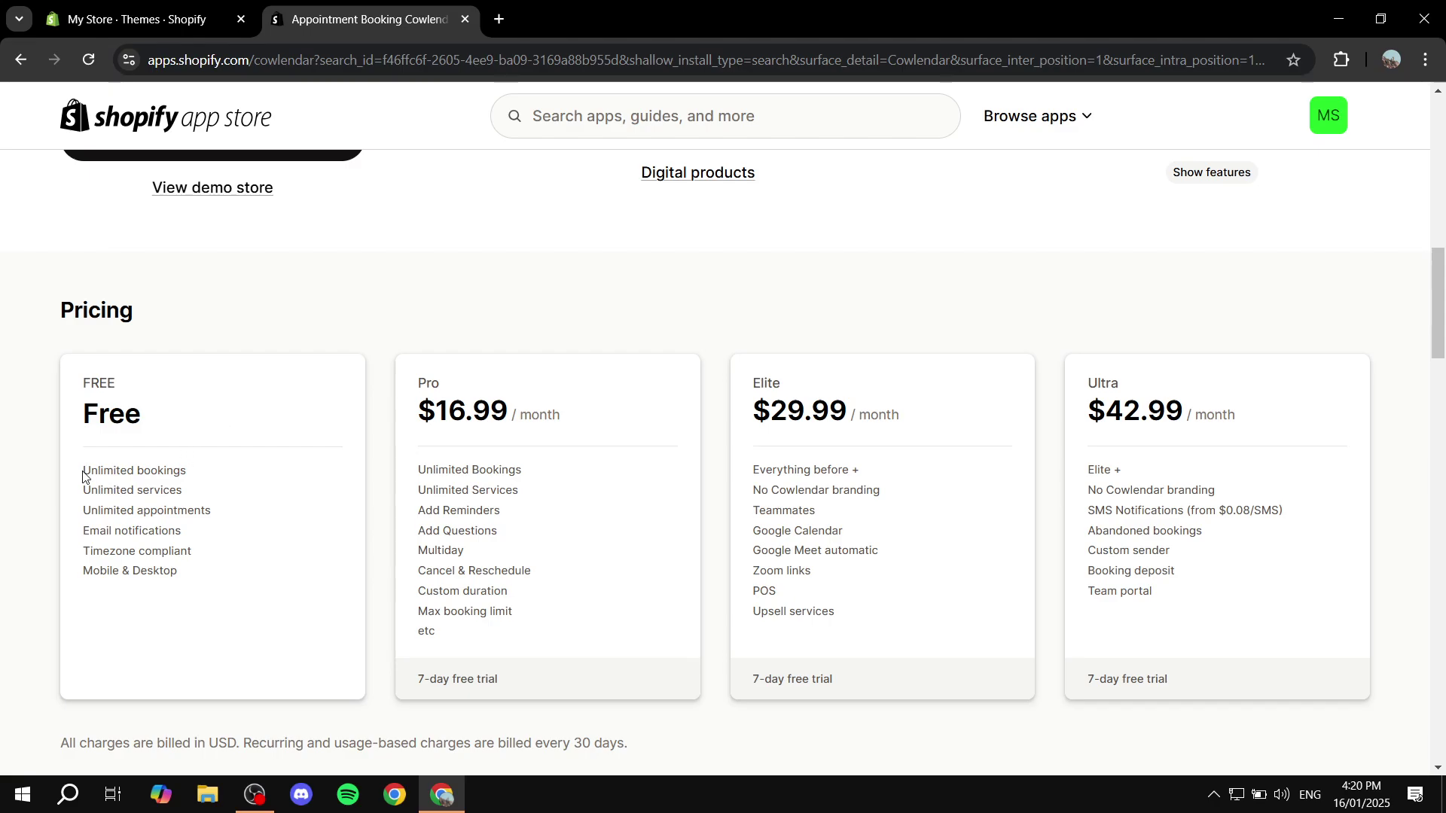
pyautogui.moveTo(83, 475); pyautogui.dragTo(274, 468)
pyautogui.click(168, 471)
pyautogui.moveTo(78, 494); pyautogui.dragTo(249, 493)
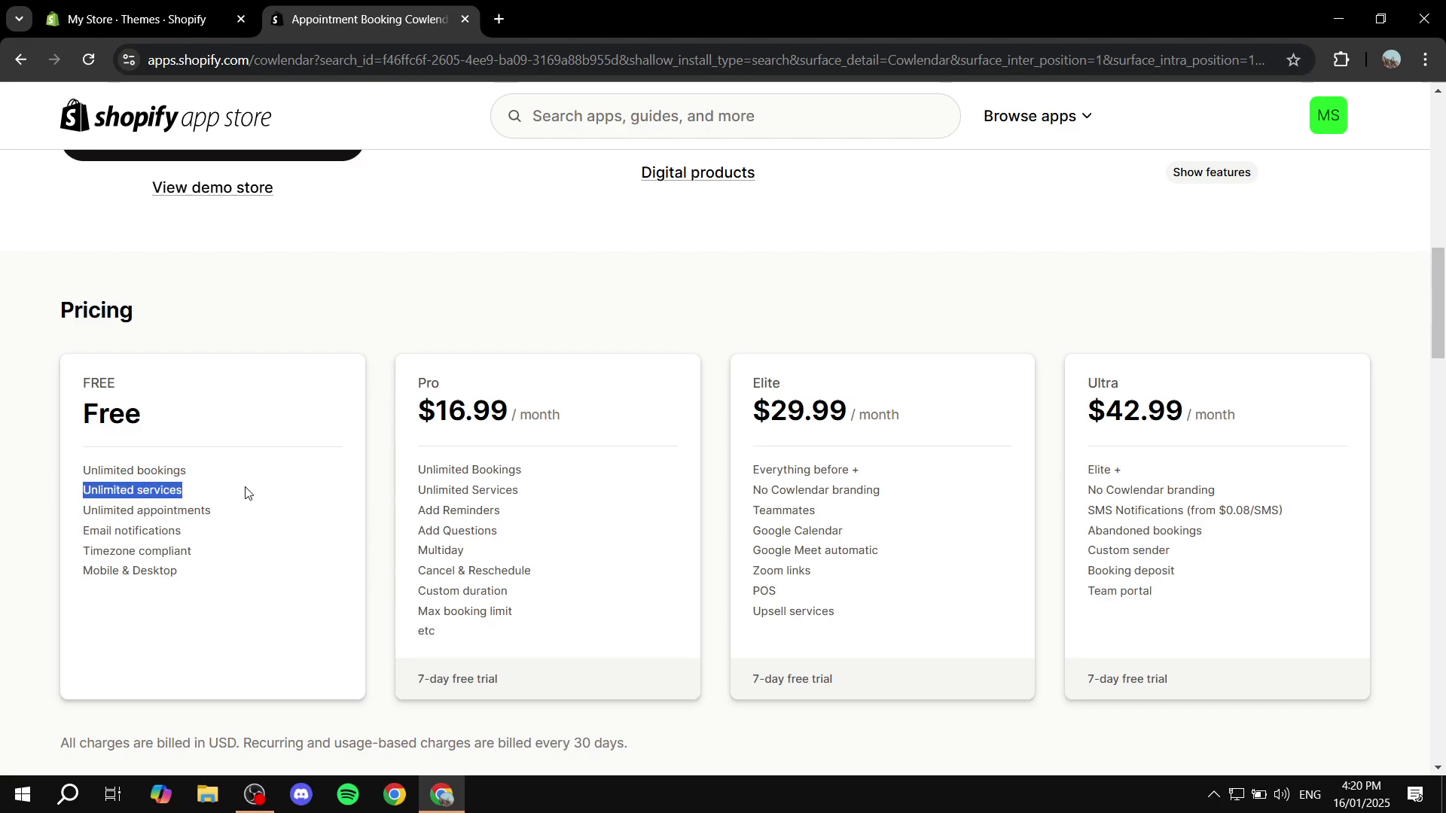
pyautogui.click(203, 497)
pyautogui.moveTo(56, 511); pyautogui.dragTo(261, 516)
pyautogui.click(261, 516)
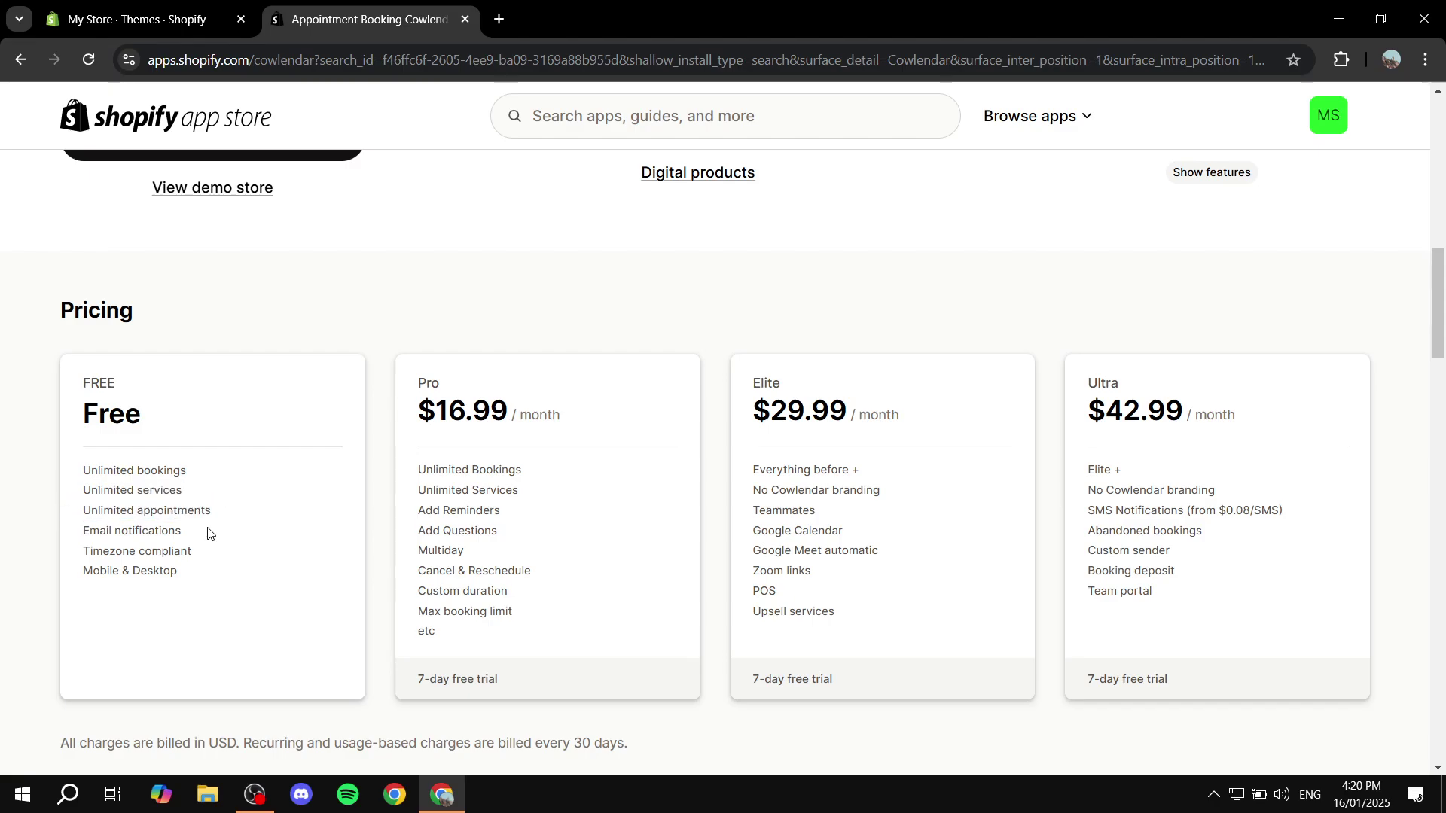
pyautogui.moveTo(78, 532); pyautogui.dragTo(269, 538)
pyautogui.click(269, 537)
pyautogui.moveTo(173, 580); pyautogui.dragTo(57, 463)
pyautogui.click(275, 557)
# Compare the features of Cowlendar's Pro, Elite and Ultra plans with those of the Free plan.
pyautogui.moveTo(416, 473); pyautogui.dragTo(558, 632)
pyautogui.click(555, 602)
pyautogui.moveTo(415, 385); pyautogui.dragTo(484, 385)
pyautogui.moveTo(765, 382); pyautogui.dragTo(1226, 387)
pyautogui.click(1227, 387)
pyautogui.moveTo(1181, 600); pyautogui.dragTo(1082, 465)
pyautogui.click(1025, 549)
pyautogui.moveTo(870, 633); pyautogui.dragTo(756, 459)
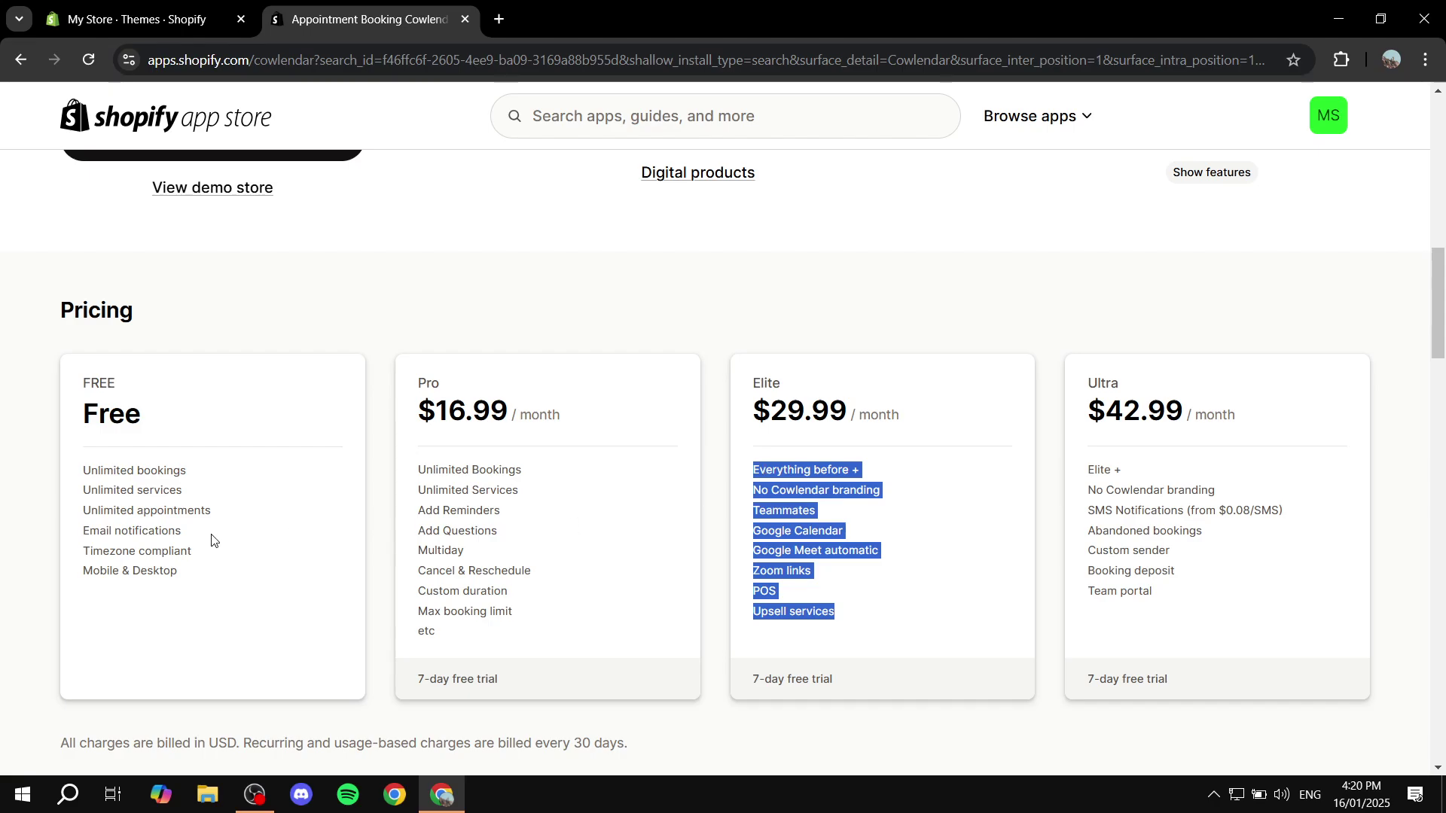
pyautogui.moveTo(182, 582); pyautogui.dragTo(71, 413)
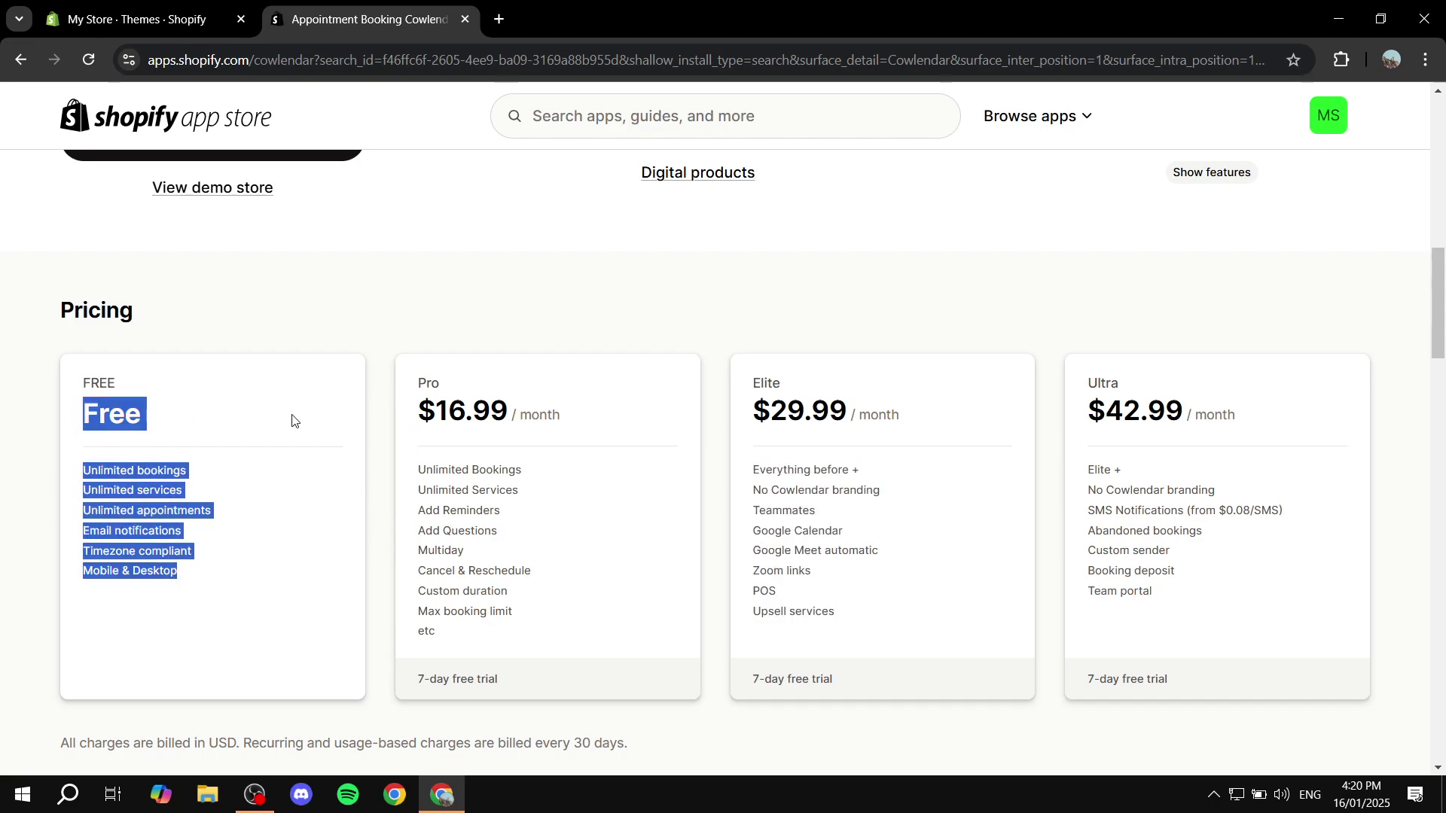
pyautogui.click(346, 480)
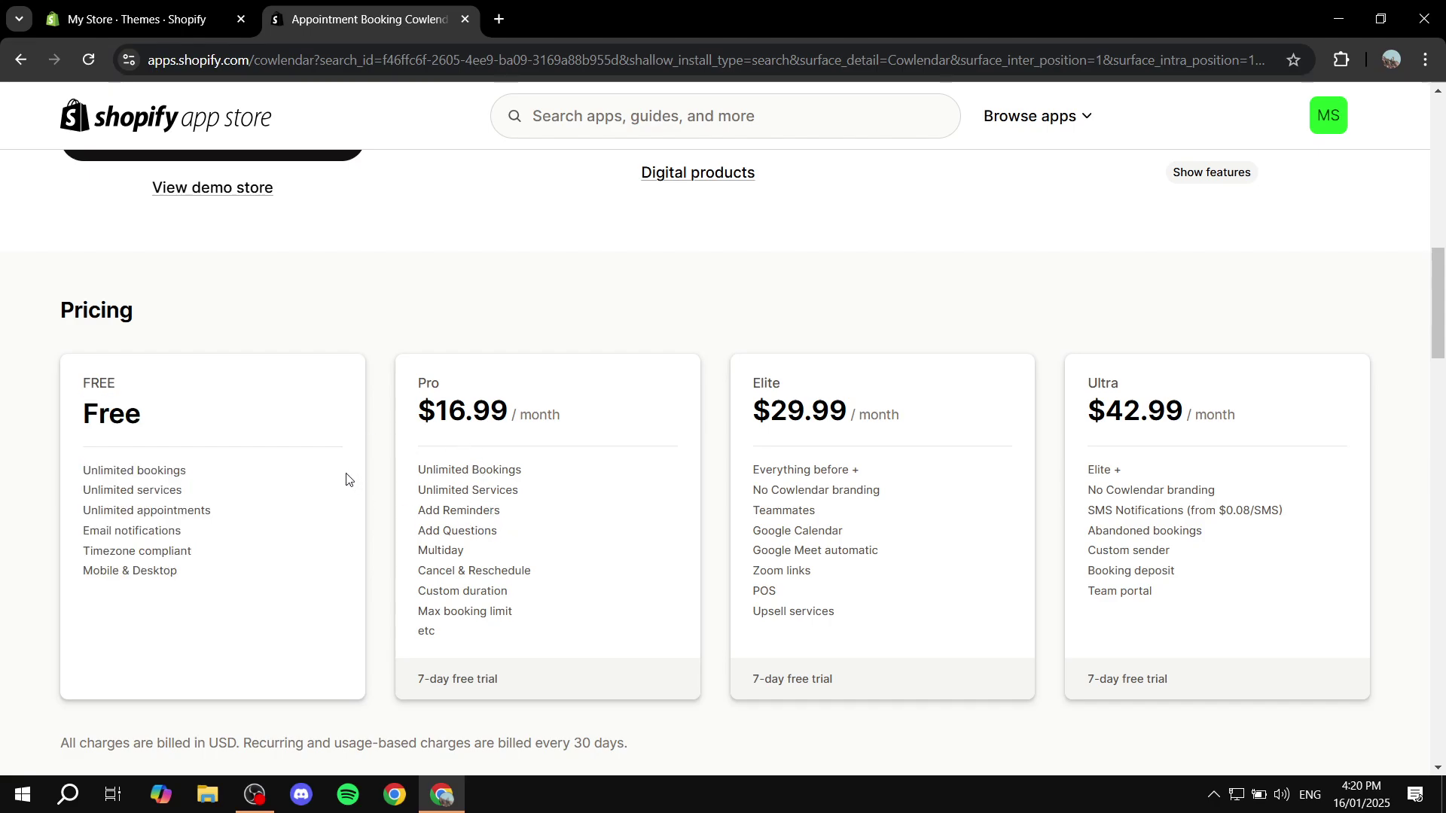
# Install the Appointment Booking Cowlendar app on the store and approve its requested data access.
pyautogui.scroll(7, 520, 448)
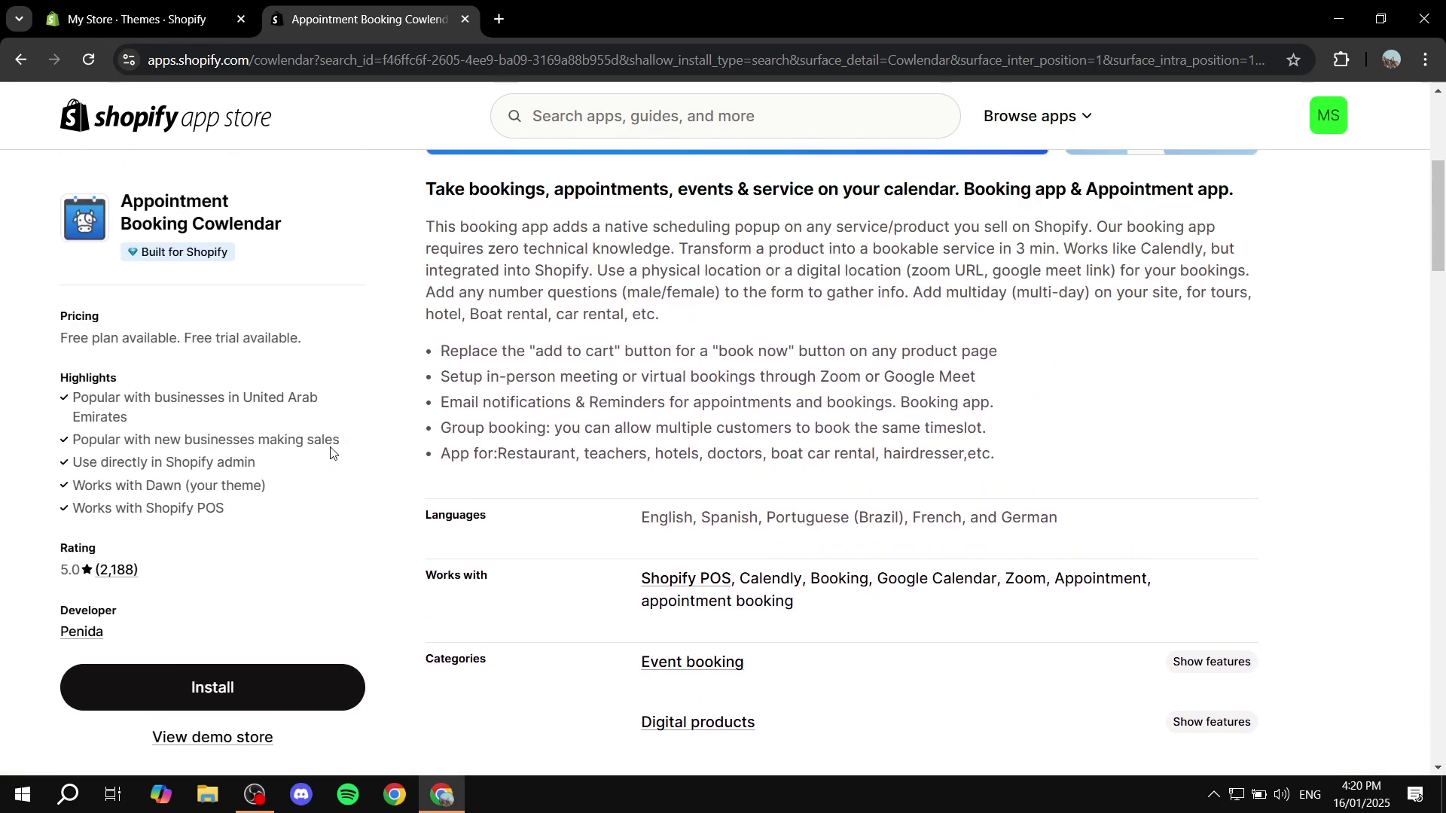
pyautogui.moveTo(279, 240); pyautogui.dragTo(162, 195)
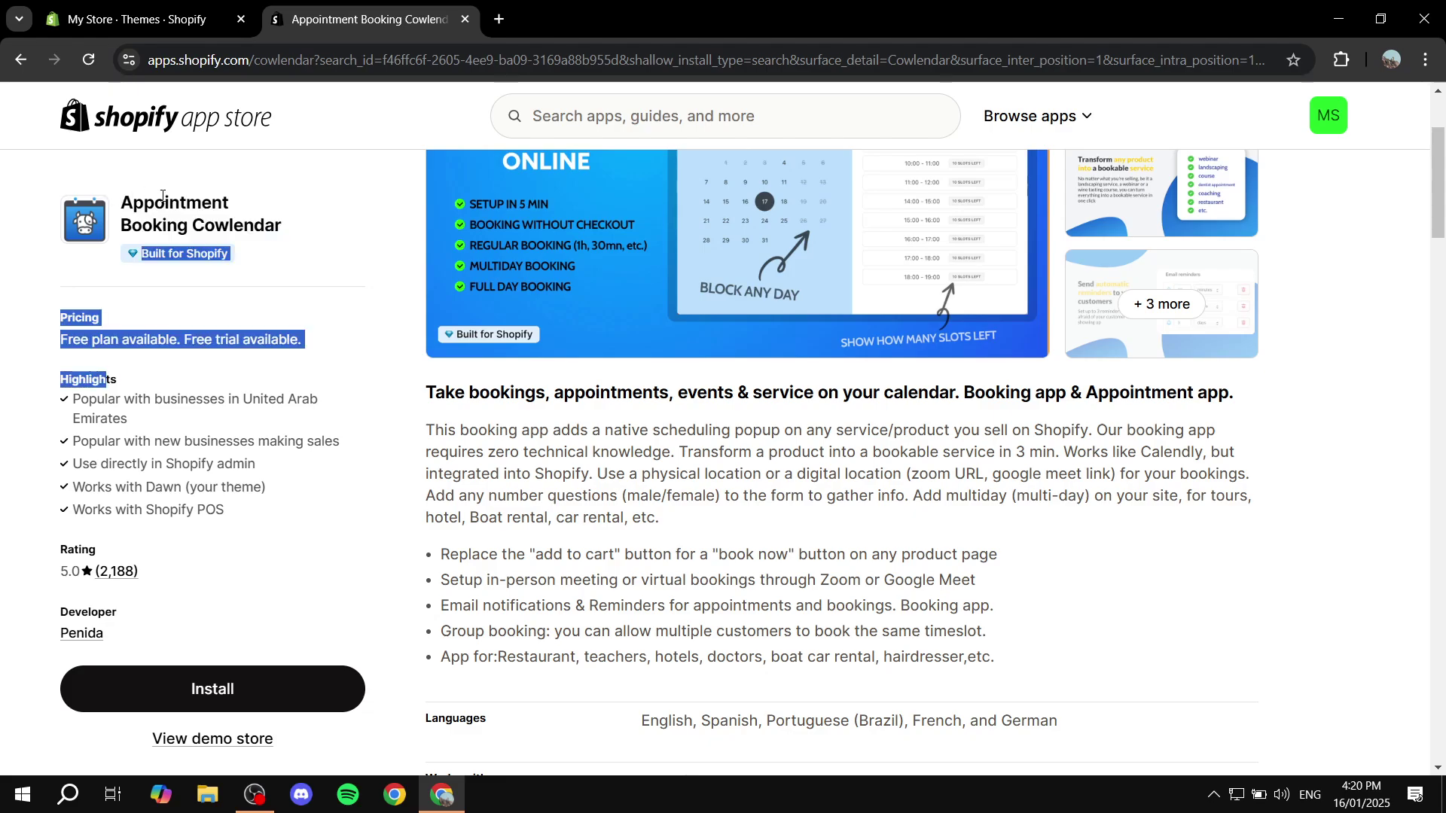
pyautogui.click(312, 228)
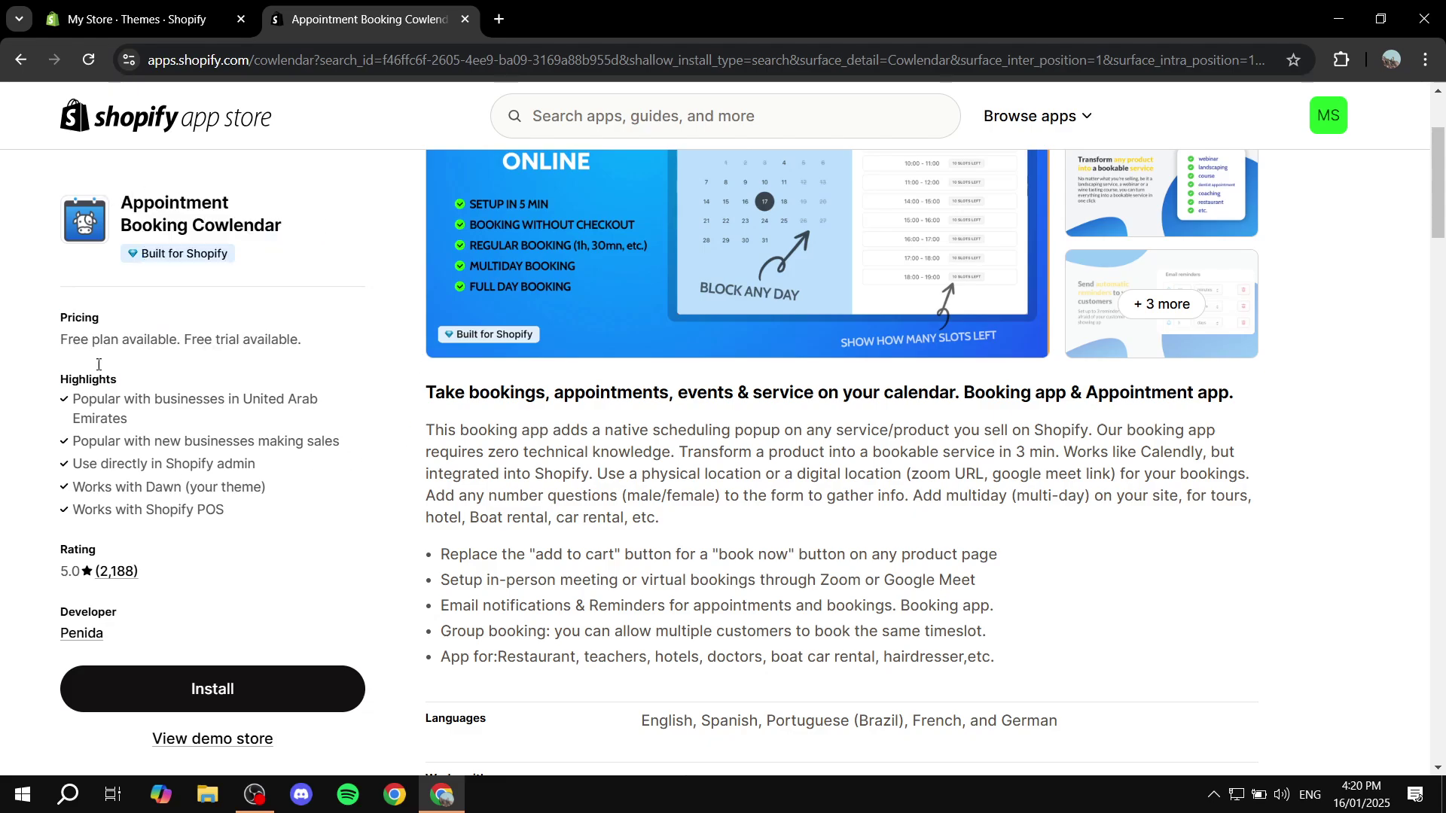
pyautogui.scroll(-2, 259, 602)
pyautogui.click(226, 691)
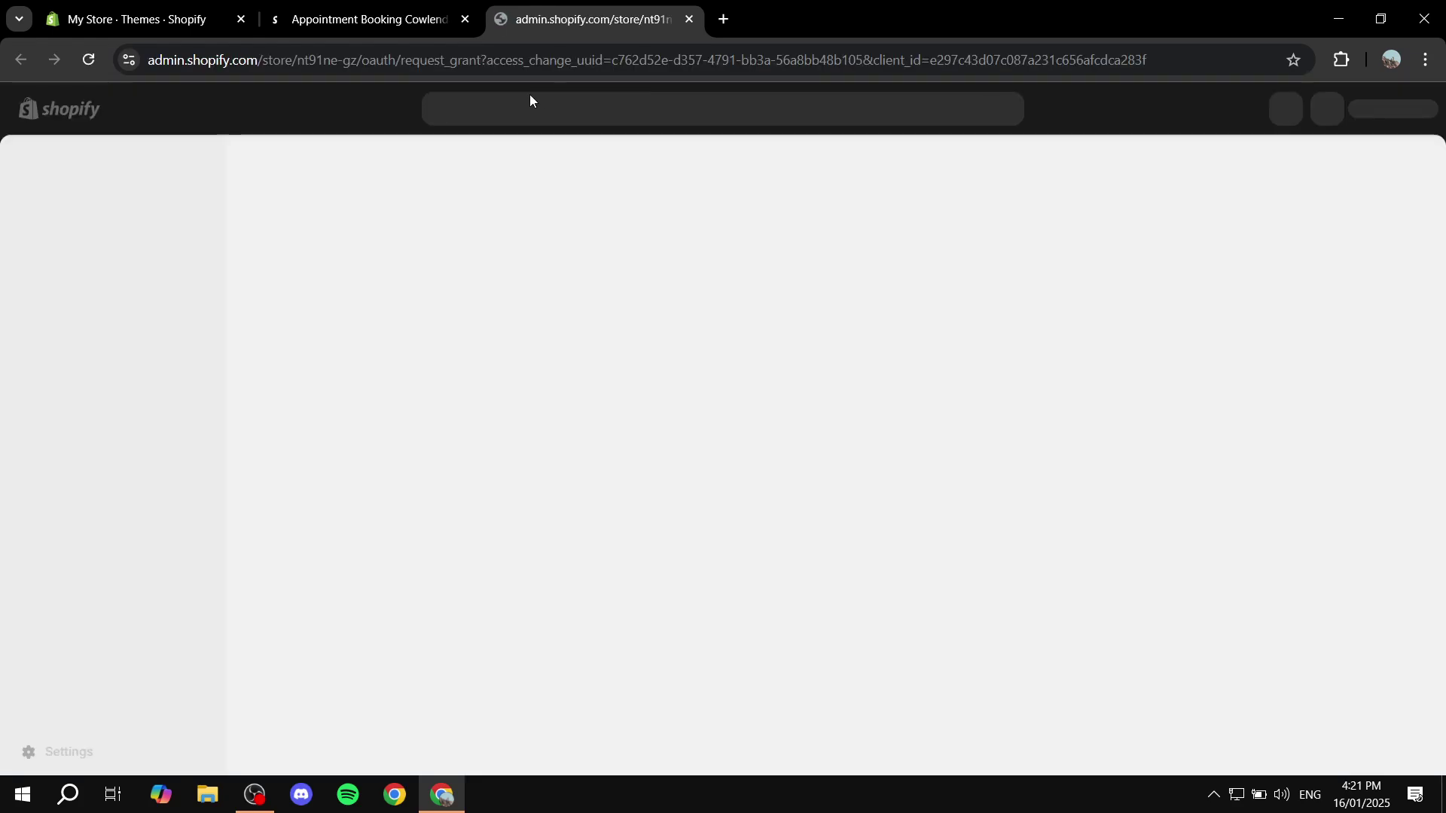
pyautogui.click(1083, 528)
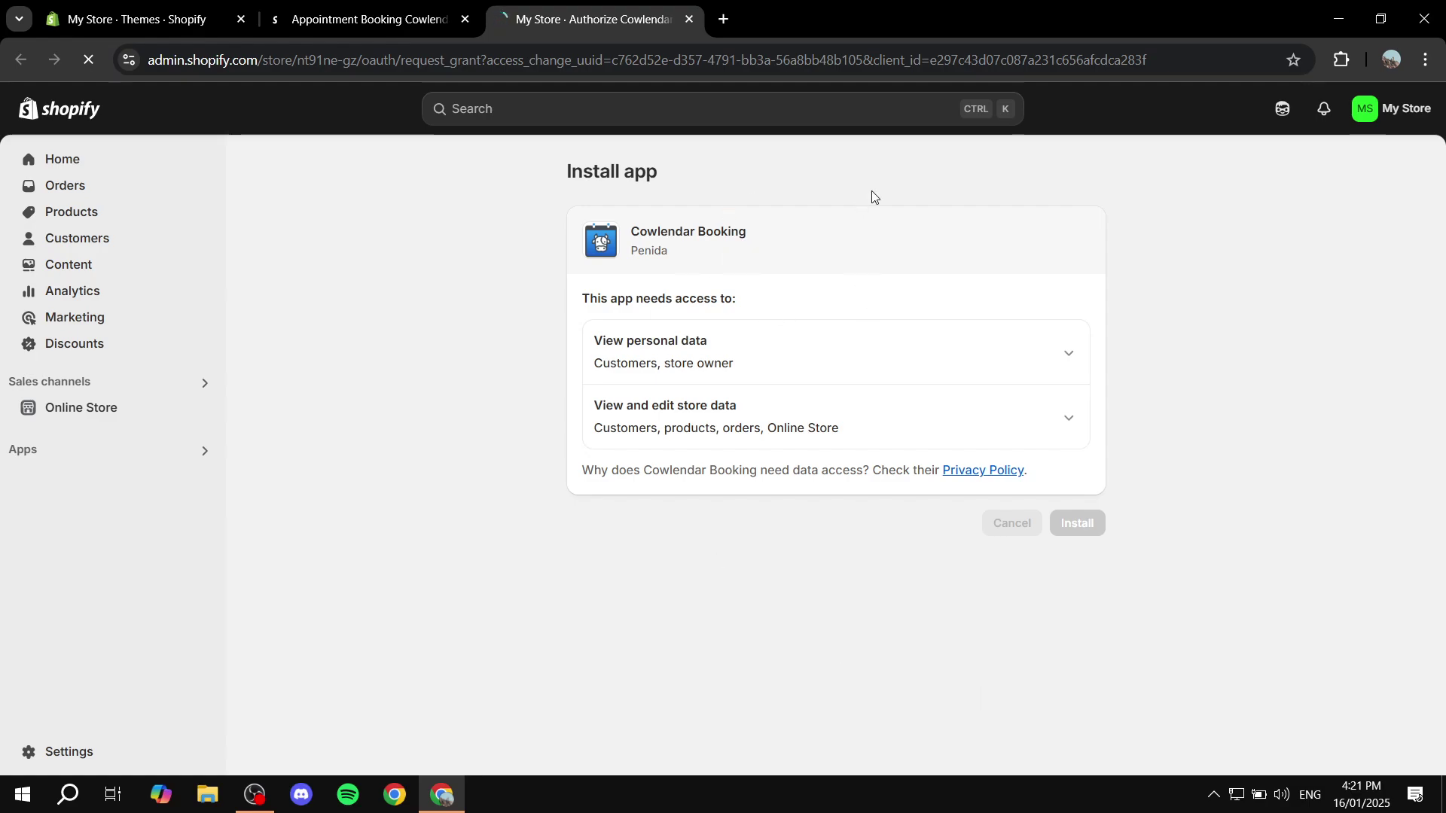
# Close the Cowlendar listing and the Themes page, keeping only the Cowlendar Booking app page open.
pyautogui.click(418, 21)
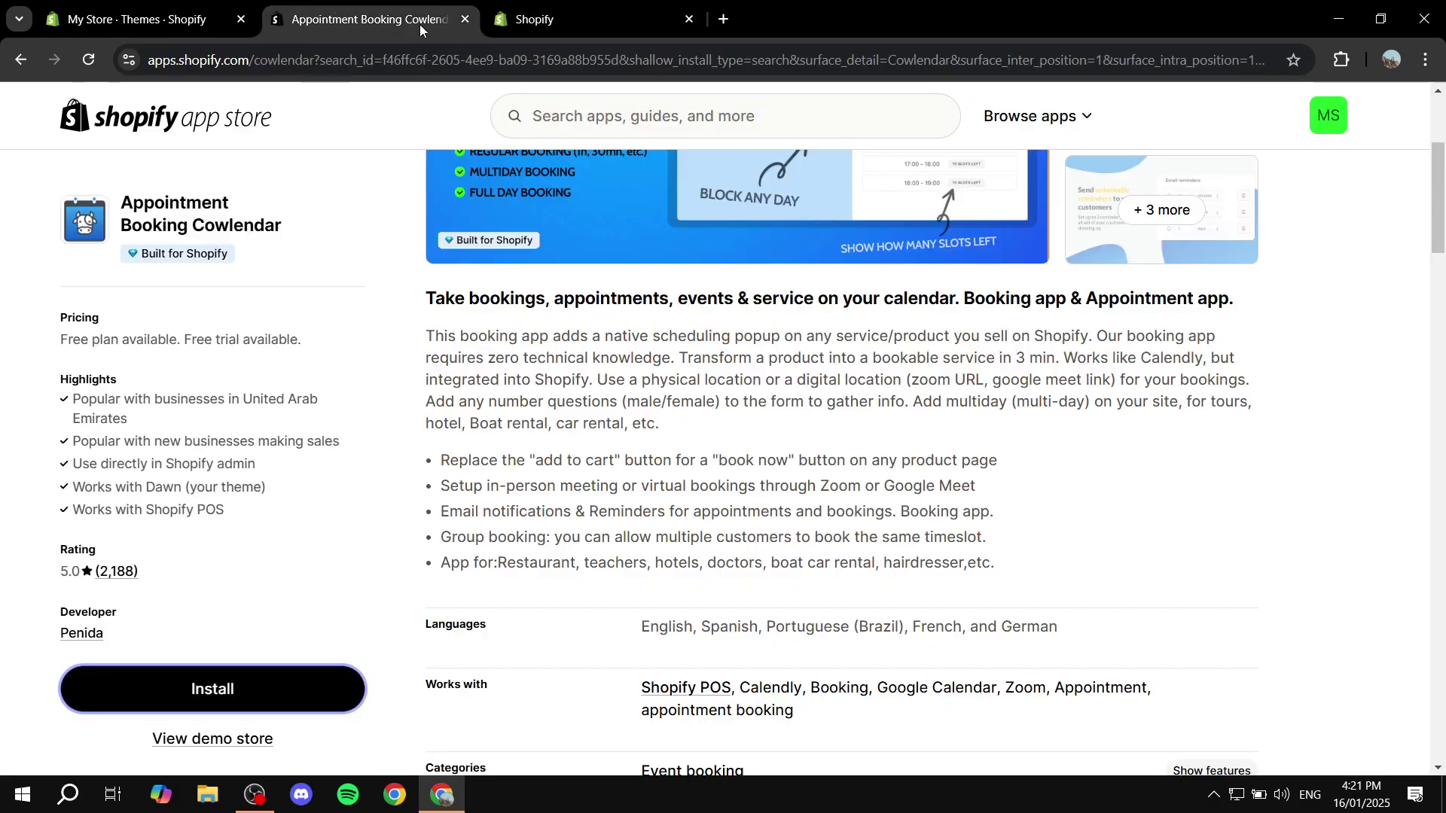
pyautogui.click(466, 20)
pyautogui.click(229, 17)
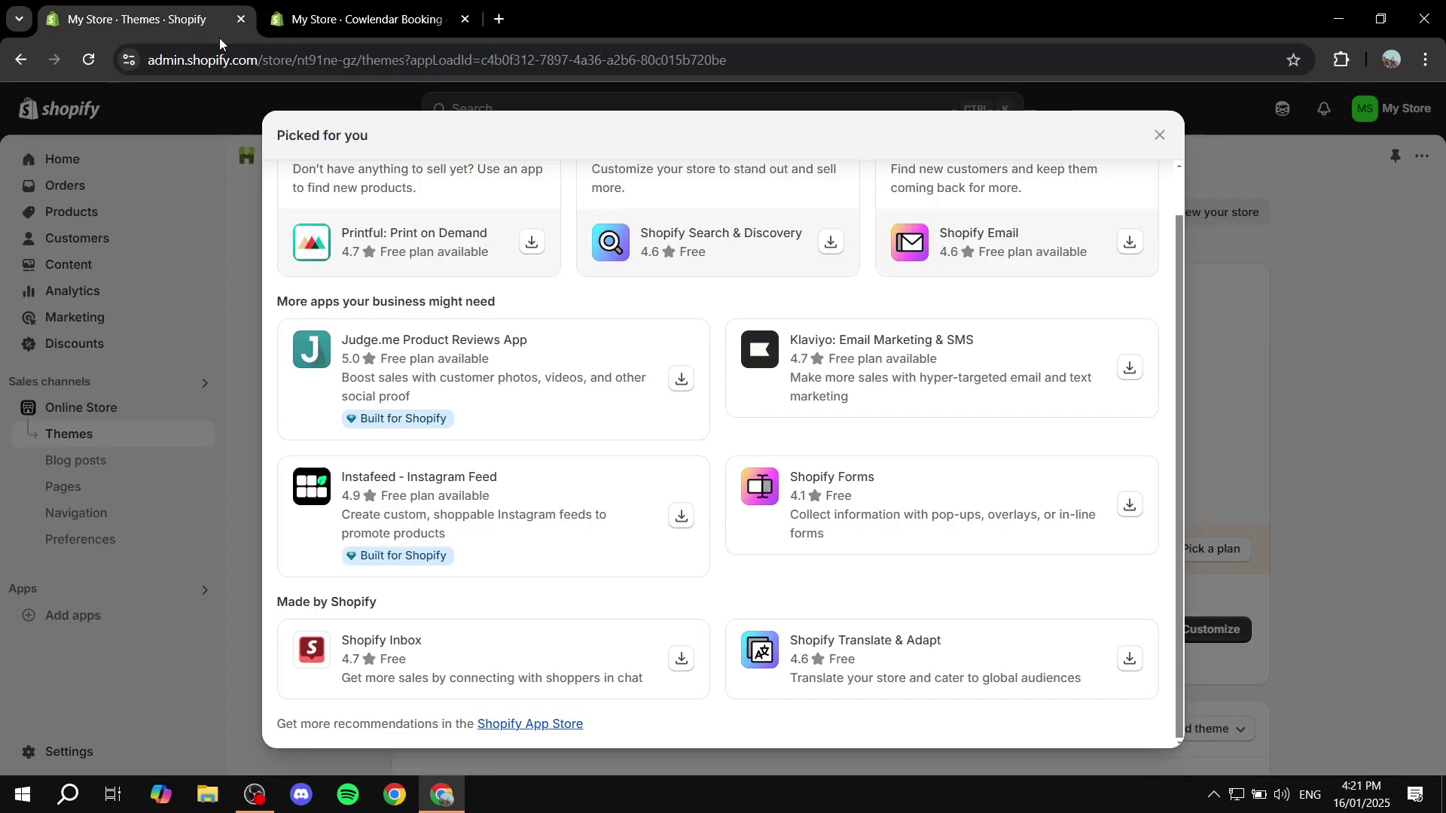
pyautogui.click(241, 20)
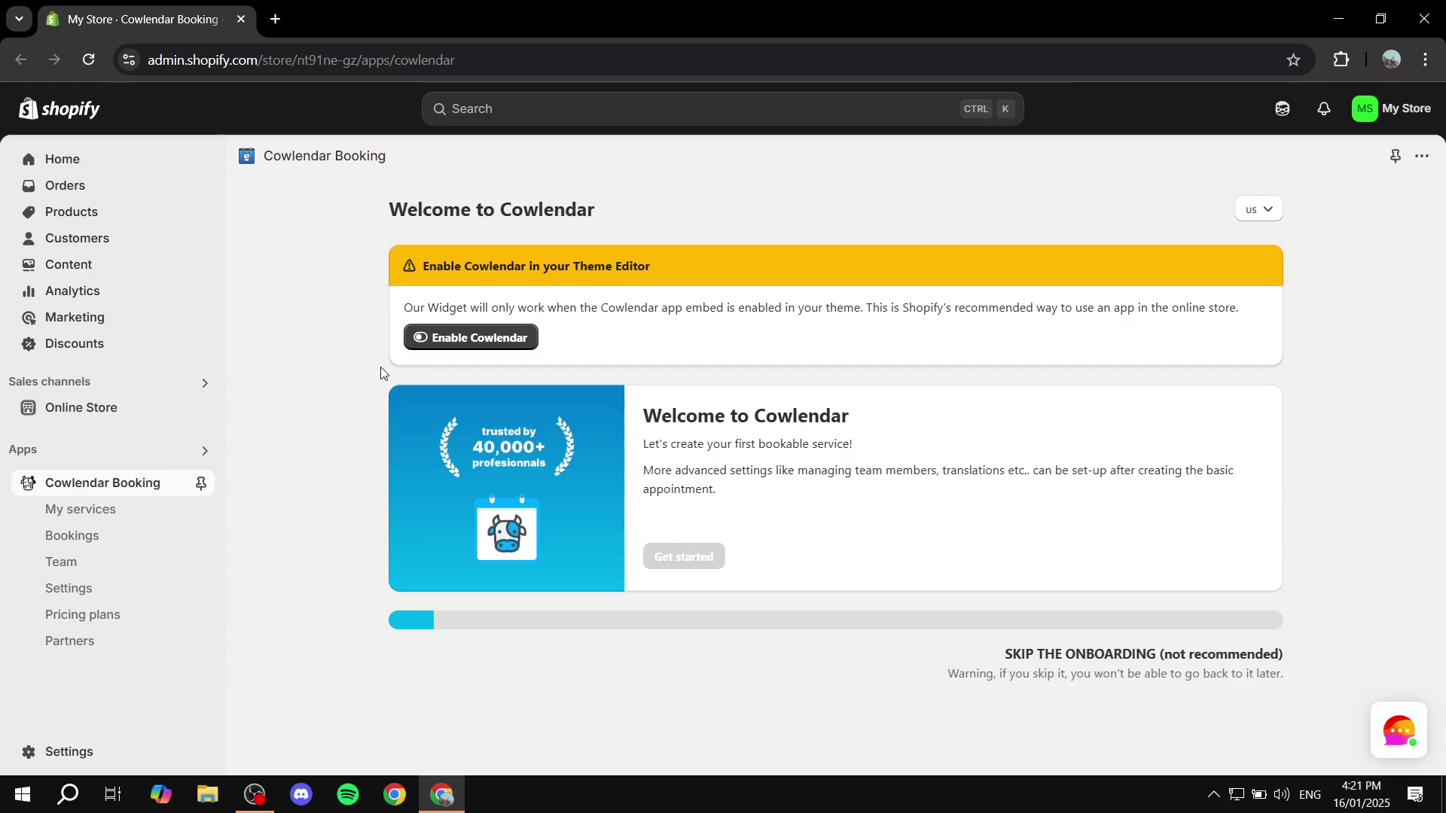
# Start enabling the Cowlendar app embed from its welcome page and continue to the theme editor.
pyautogui.moveTo(1241, 309); pyautogui.dragTo(1163, 314)
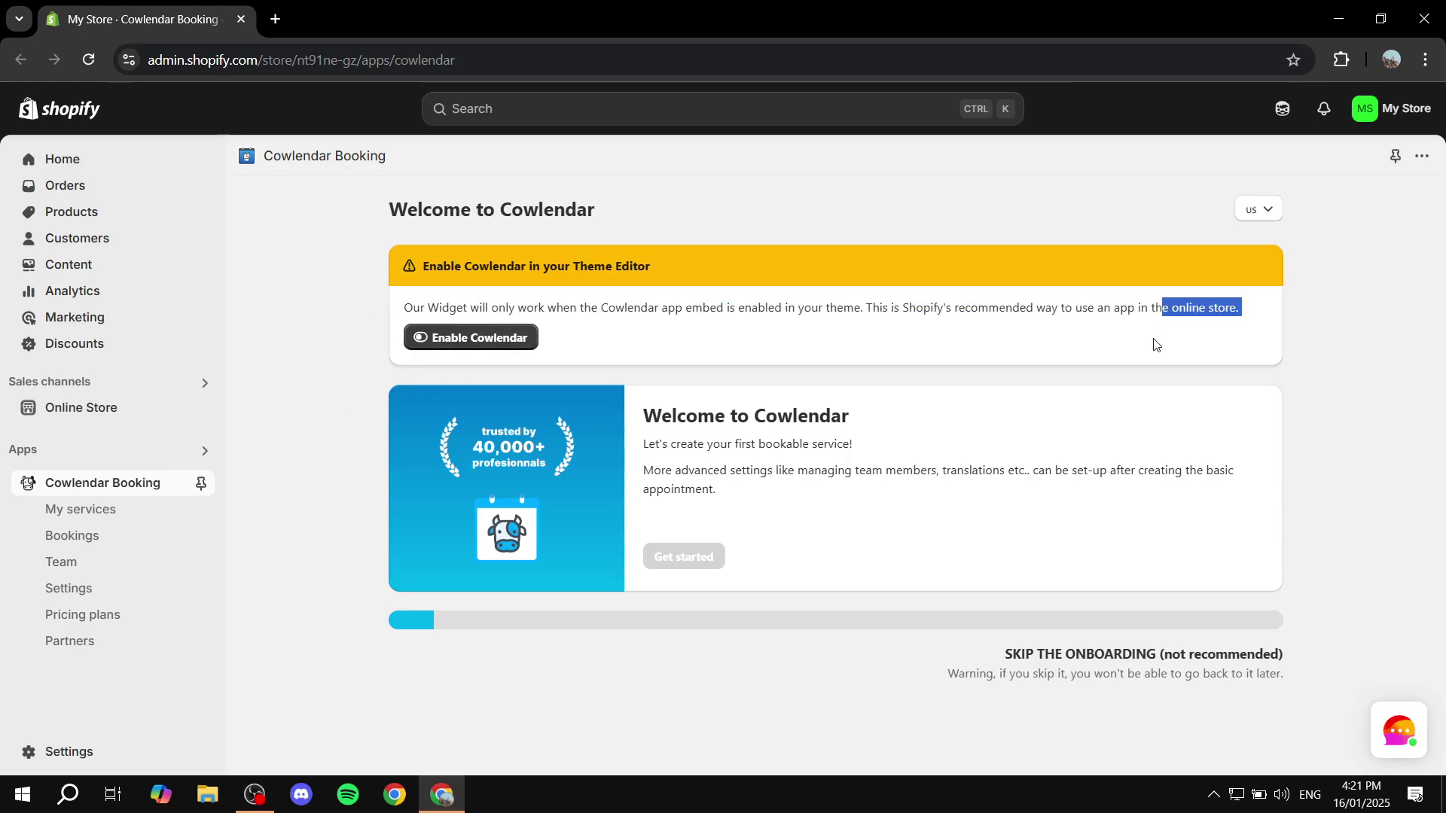
pyautogui.click(1156, 344)
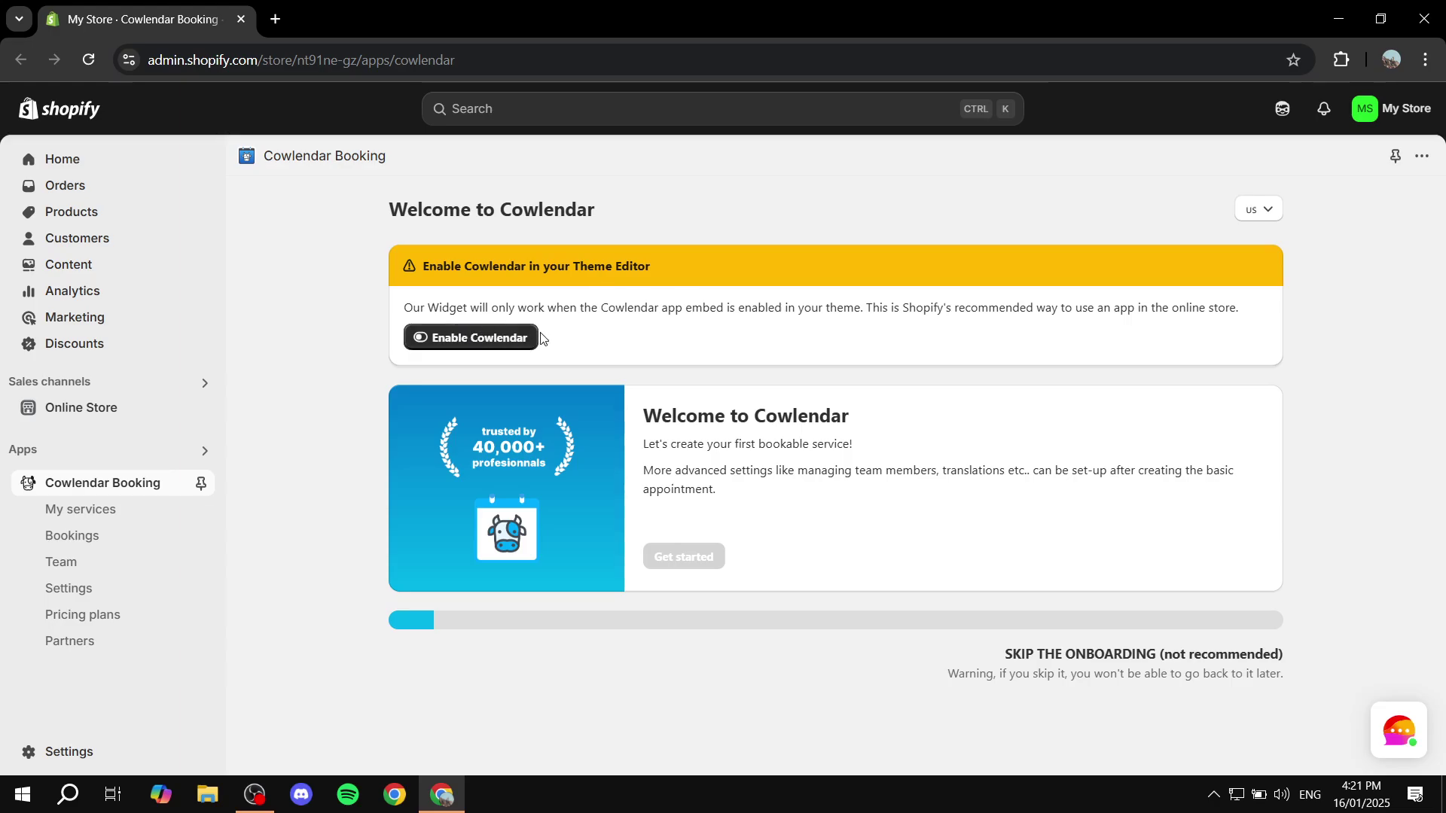
pyautogui.click(478, 339)
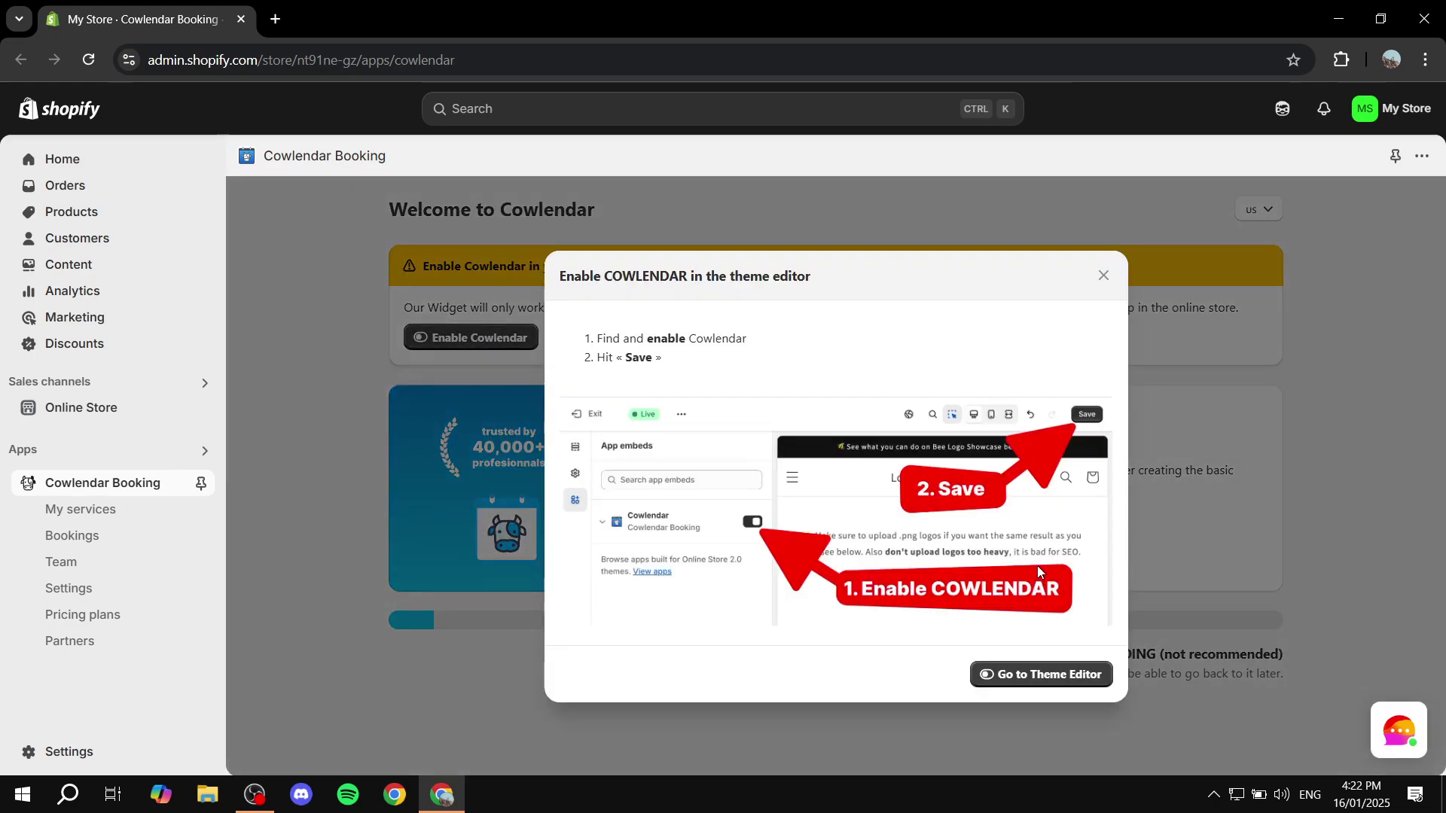
pyautogui.click(1042, 674)
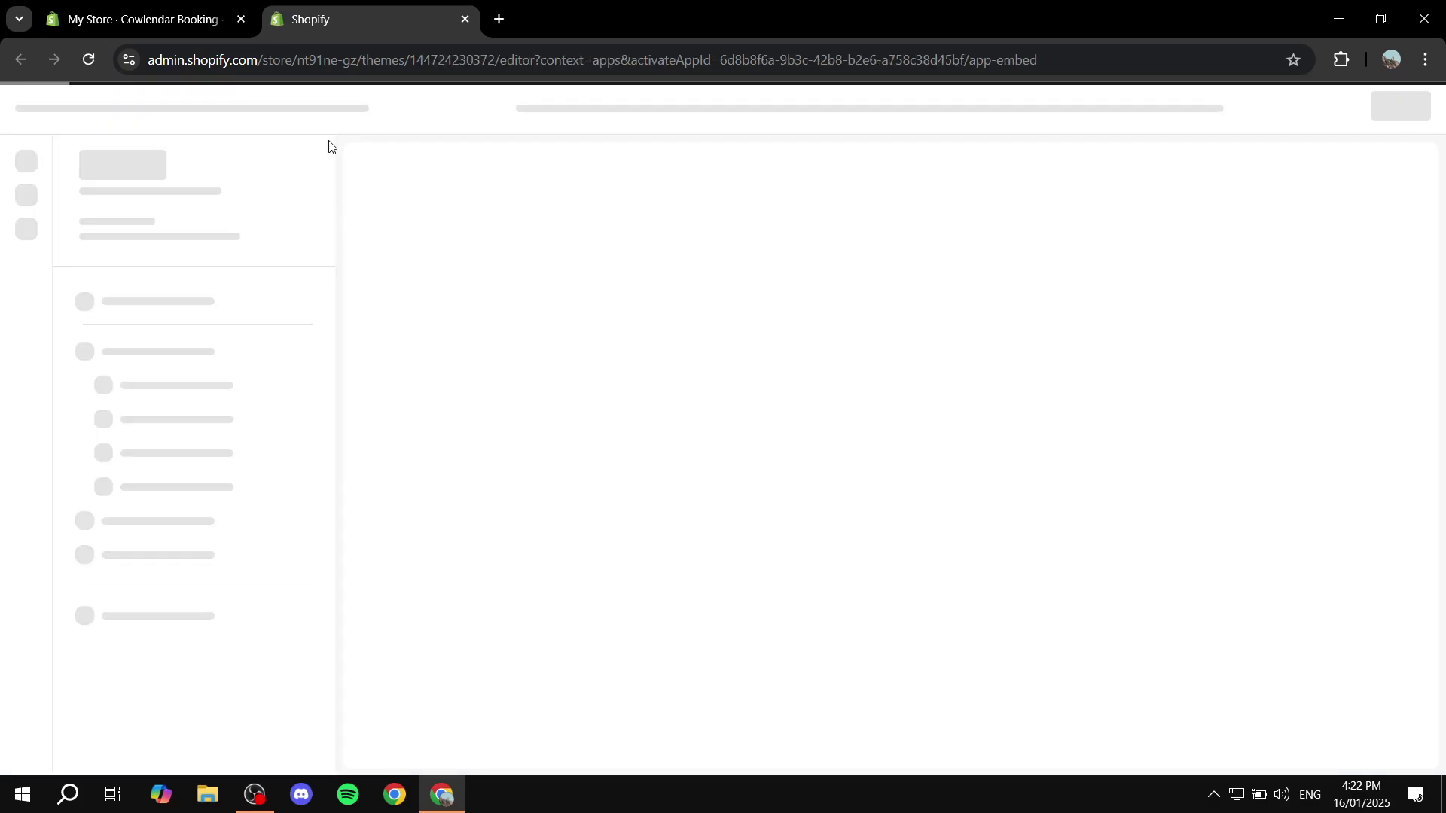
# Save the Dawn theme with the Cowlendar app embed enabled, and close the theme editor and the enabling instructions.
pyautogui.click(149, 6)
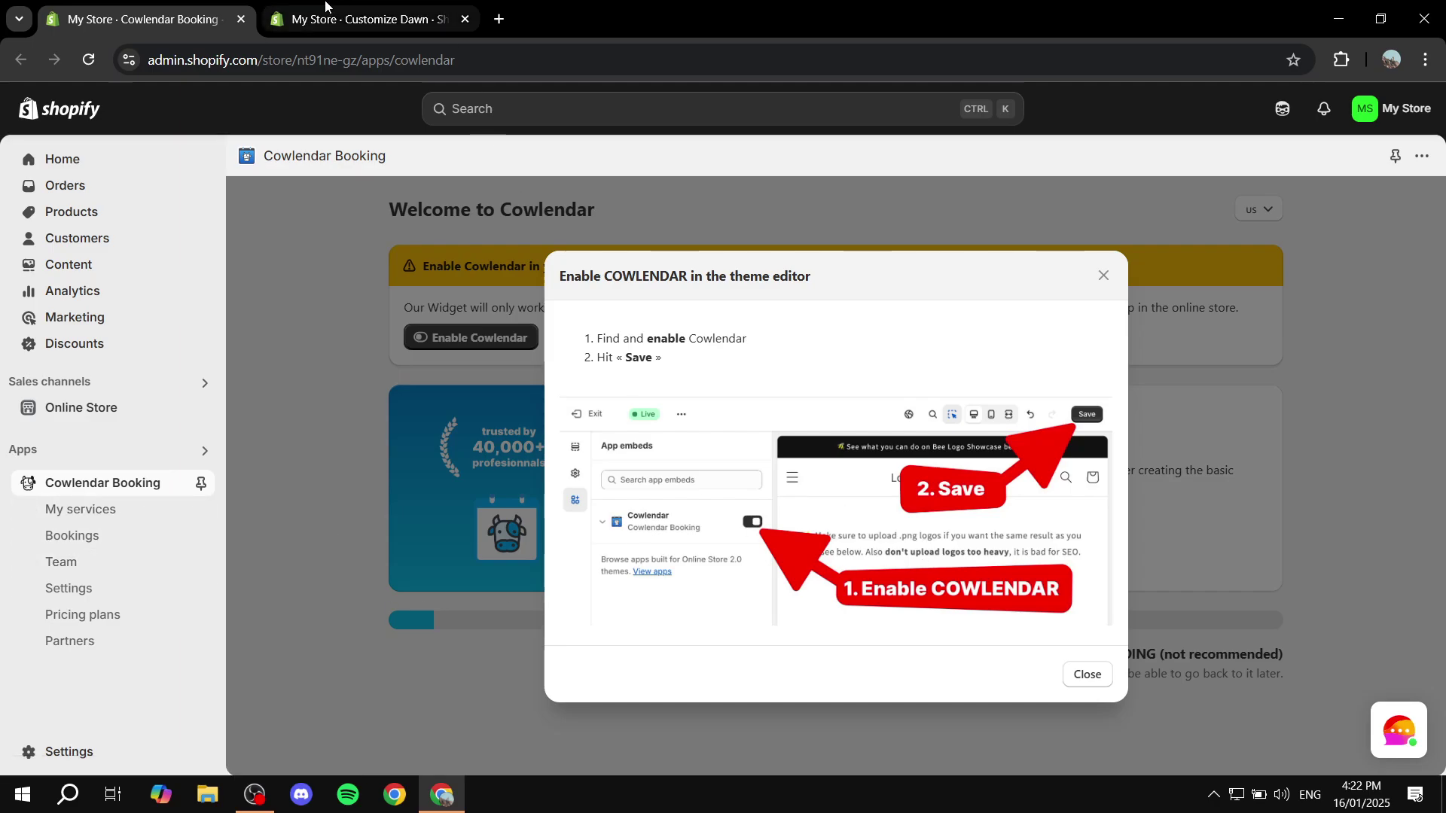
pyautogui.hotkey('ctrl', 'Tab')
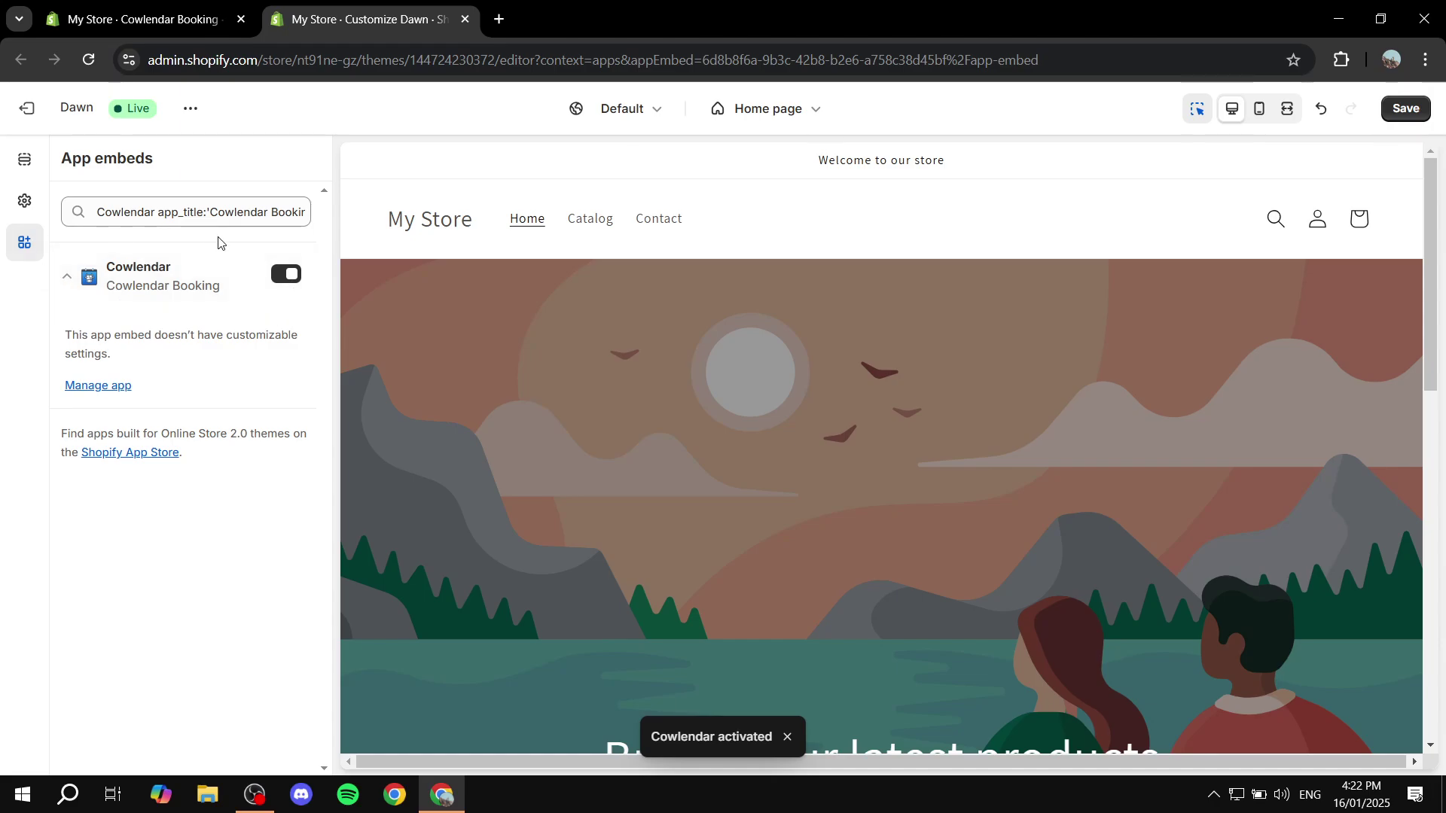
pyautogui.hotkey('ctrl', 'Tab')
pyautogui.click(361, 19)
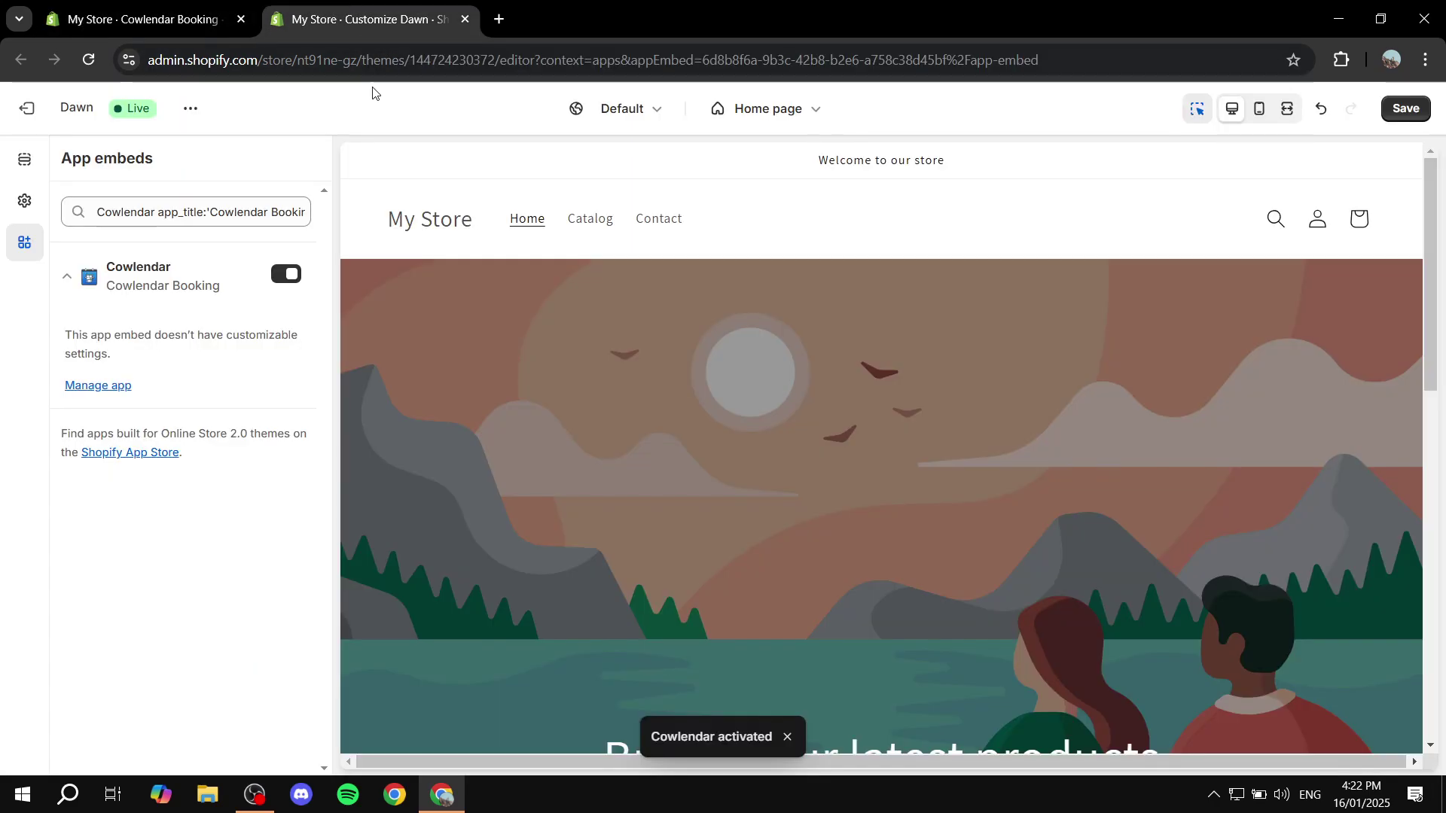
pyautogui.click(210, 9)
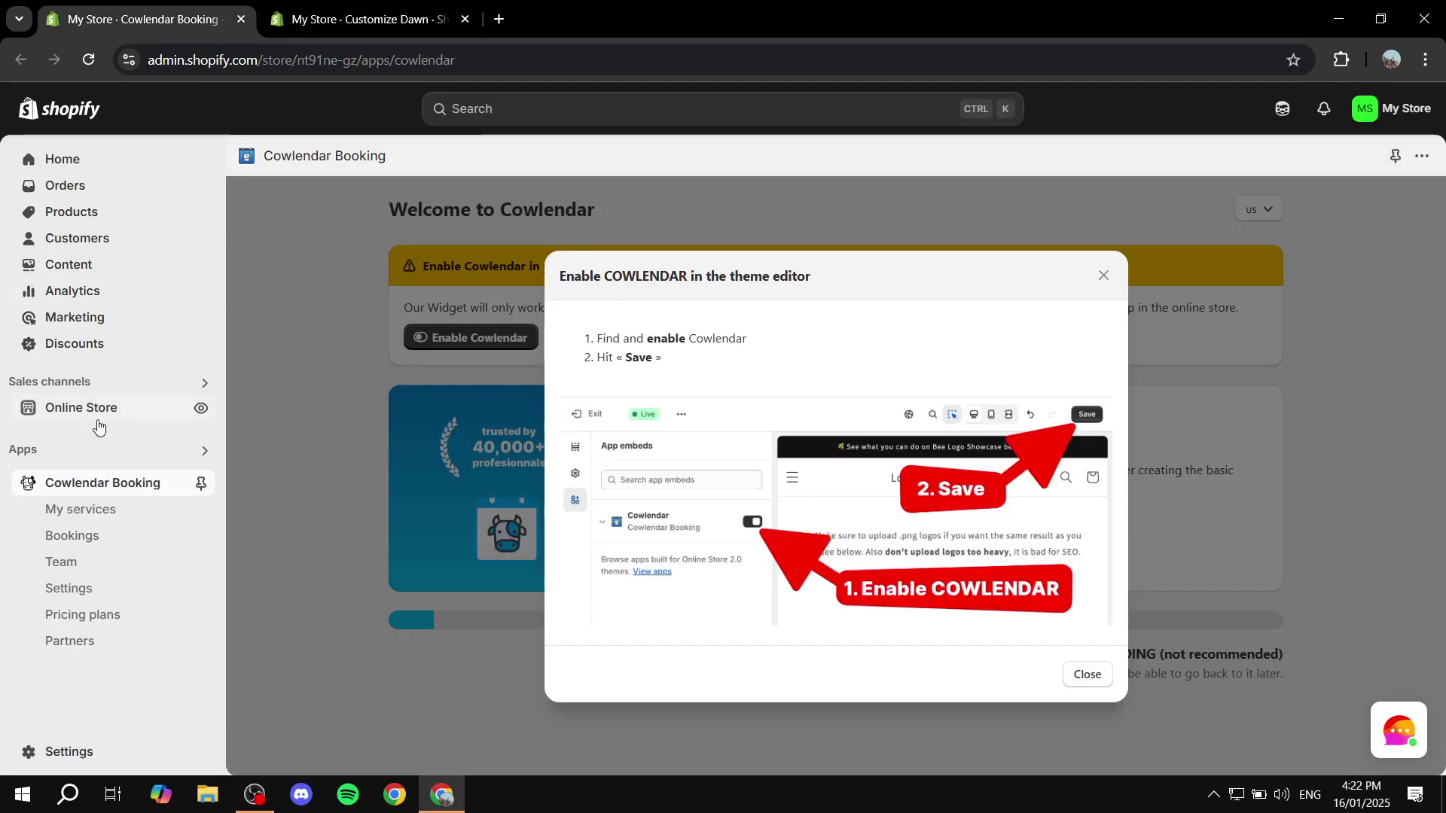
pyautogui.click(361, 18)
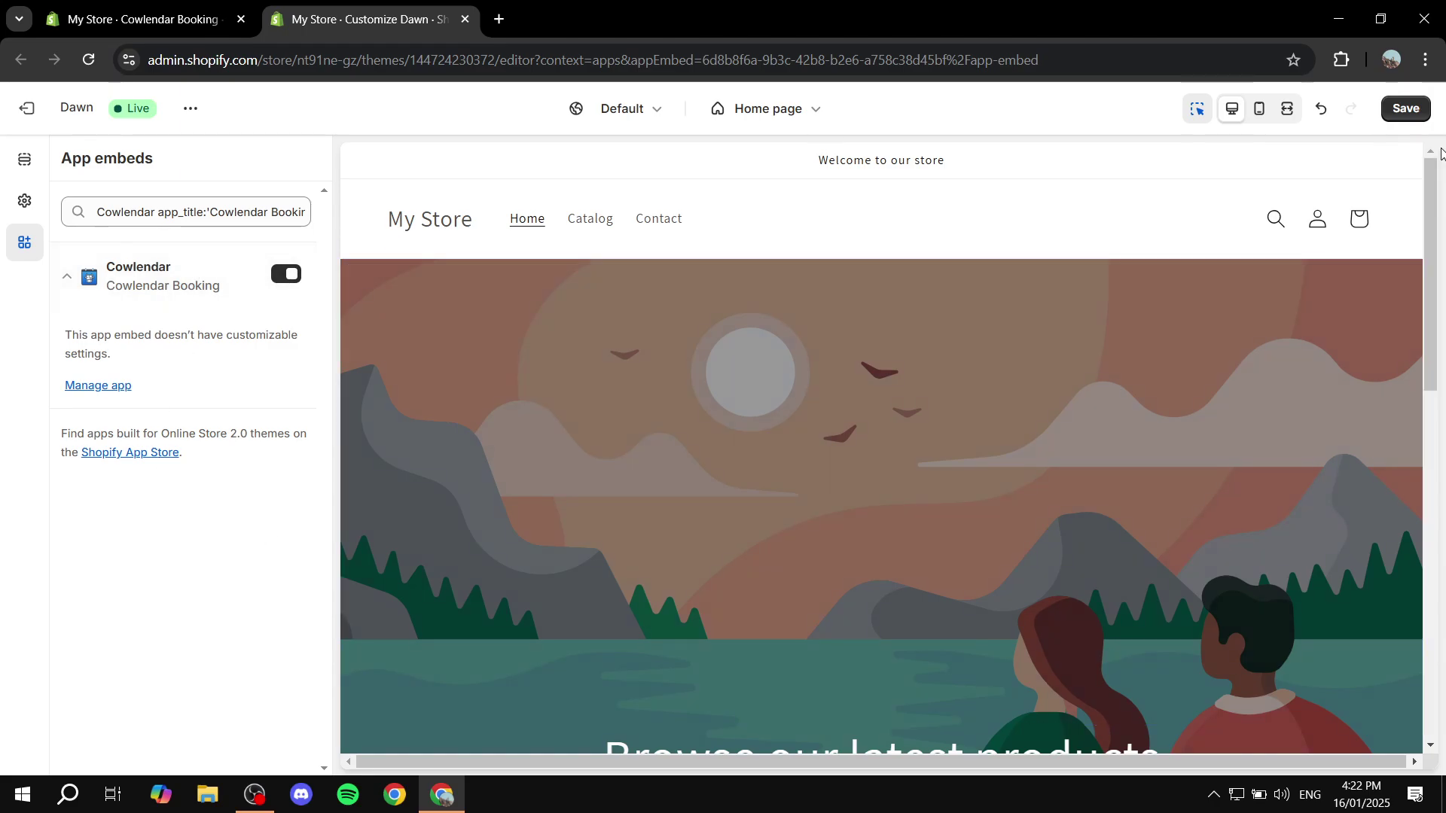
pyautogui.click(1406, 109)
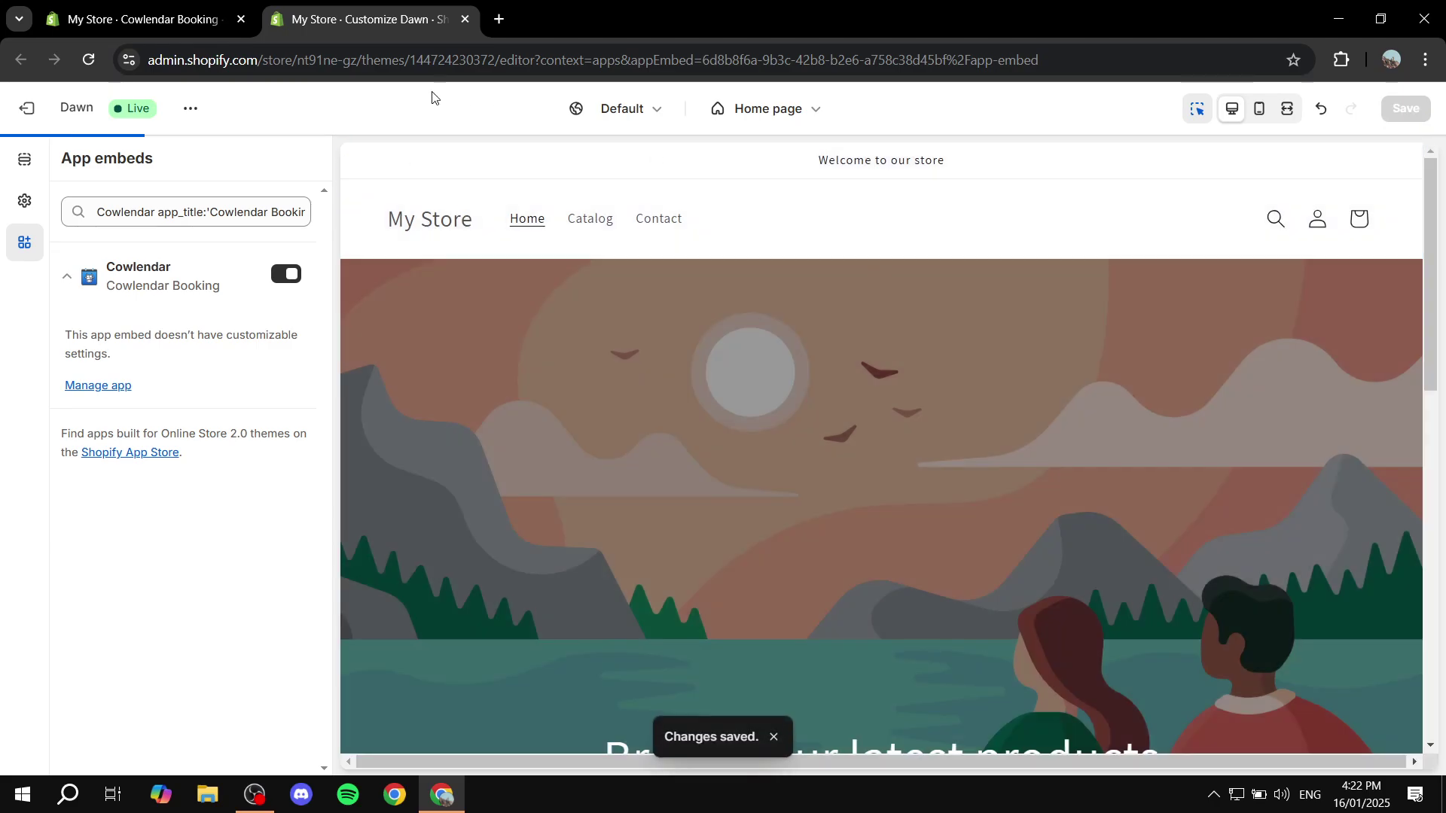
pyautogui.click(465, 18)
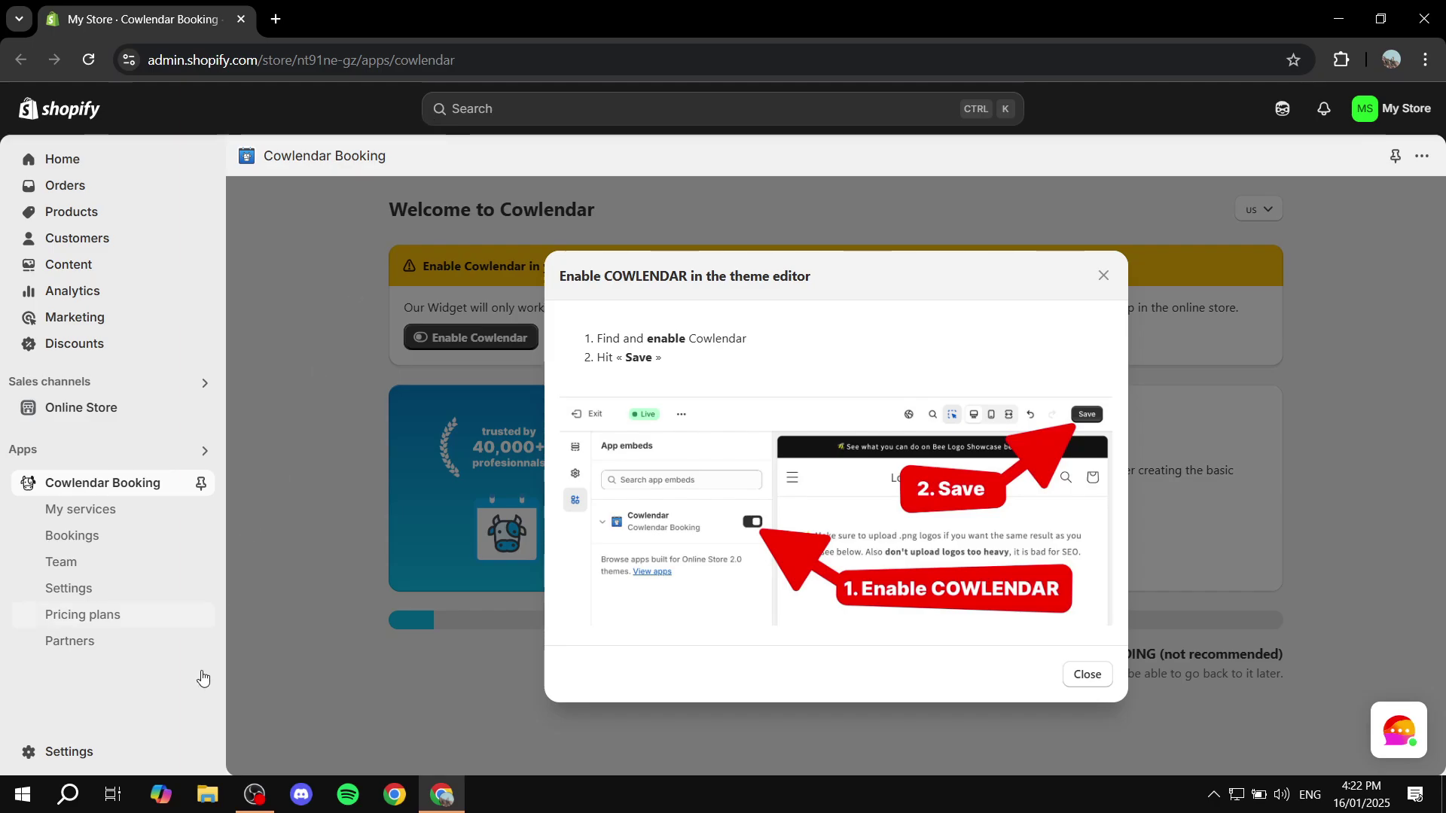
pyautogui.click(1084, 674)
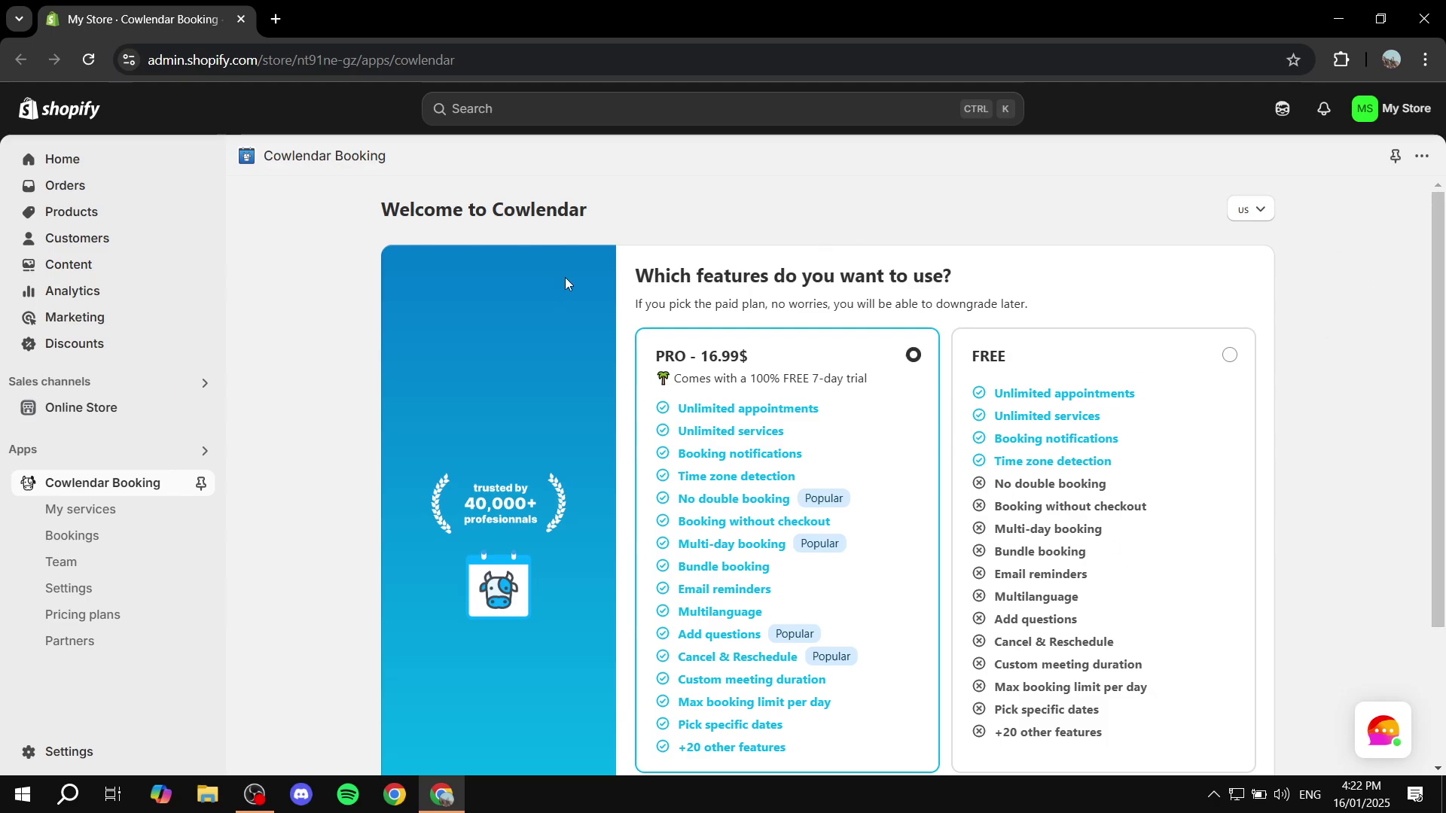
# Choose the Free plan for the features to use and continue the Cowlendar onboarding.
pyautogui.moveTo(631, 280); pyautogui.dragTo(1199, 278)
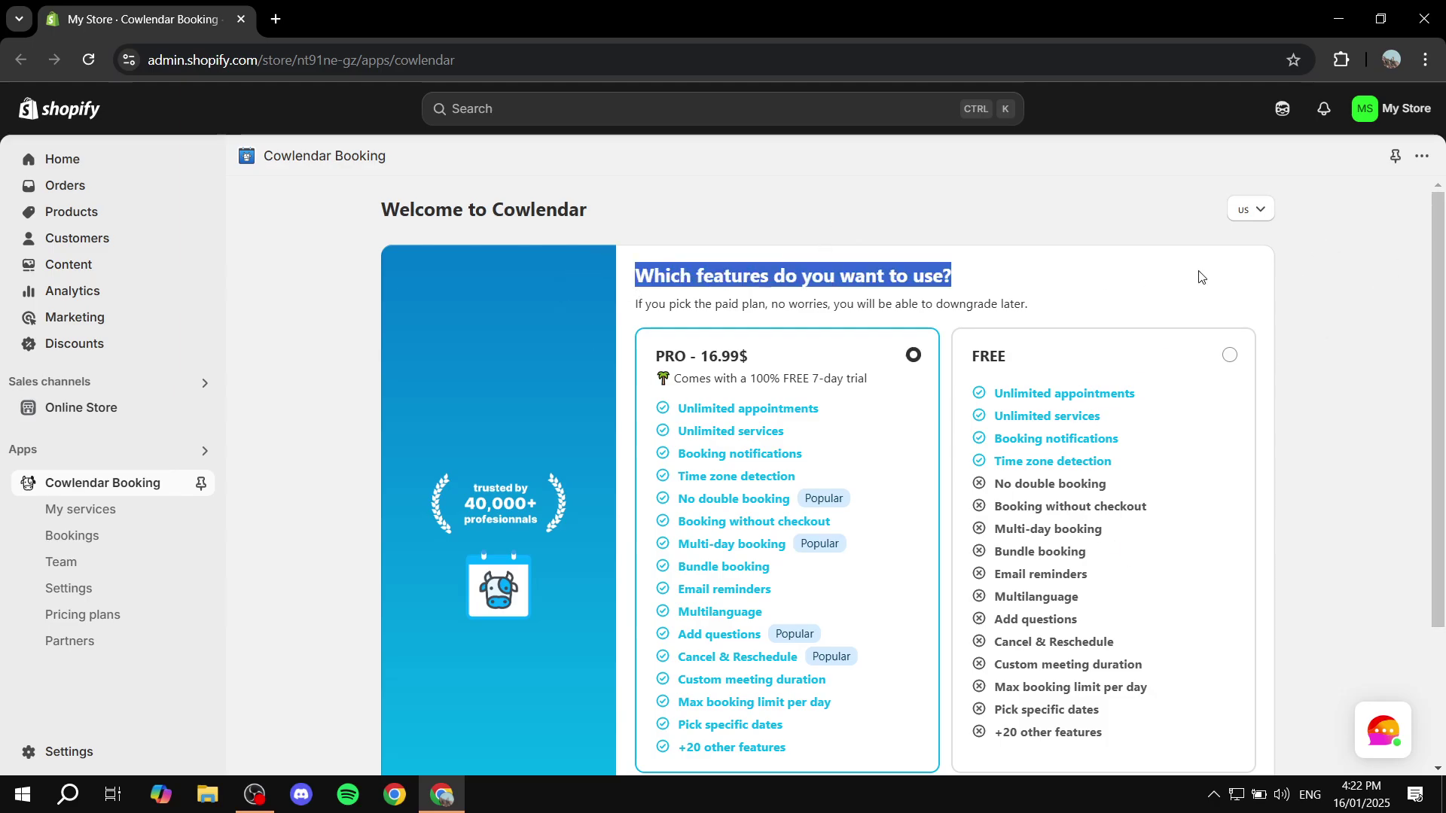
pyautogui.click(1228, 279)
pyautogui.scroll(-3, 1308, 309)
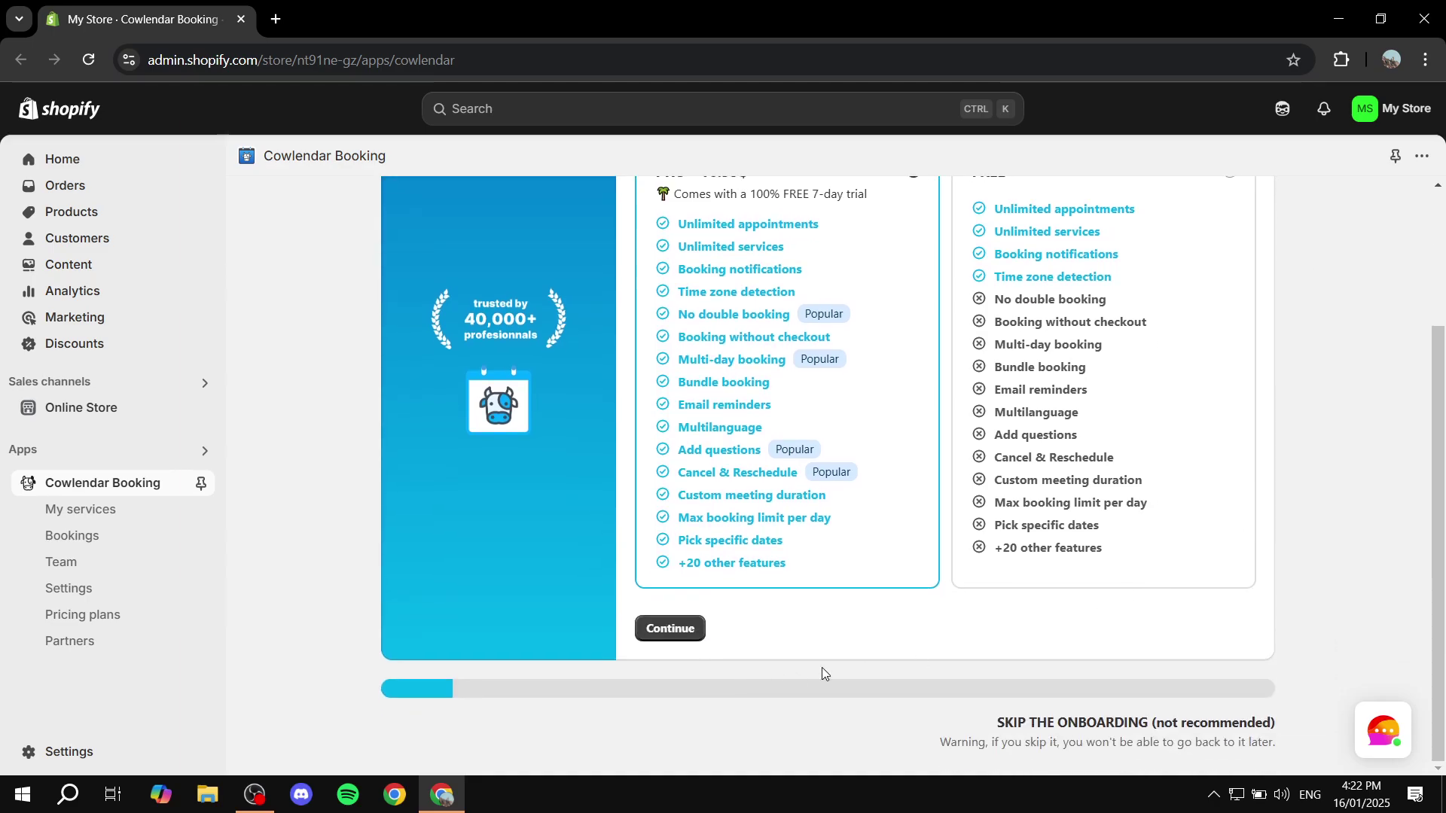
pyautogui.scroll(3, 822, 672)
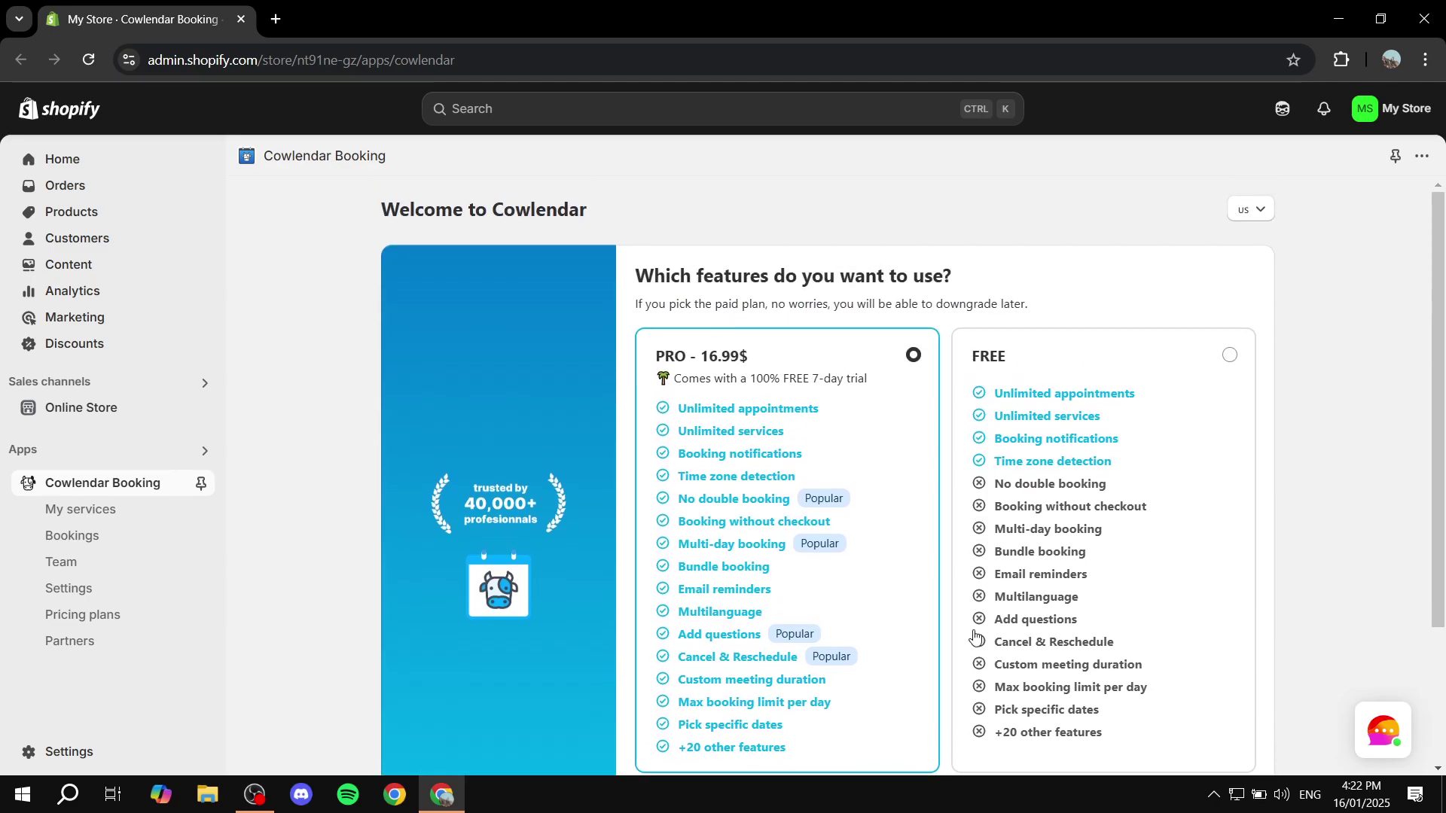
pyautogui.click(993, 362)
pyautogui.scroll(-3, 1054, 391)
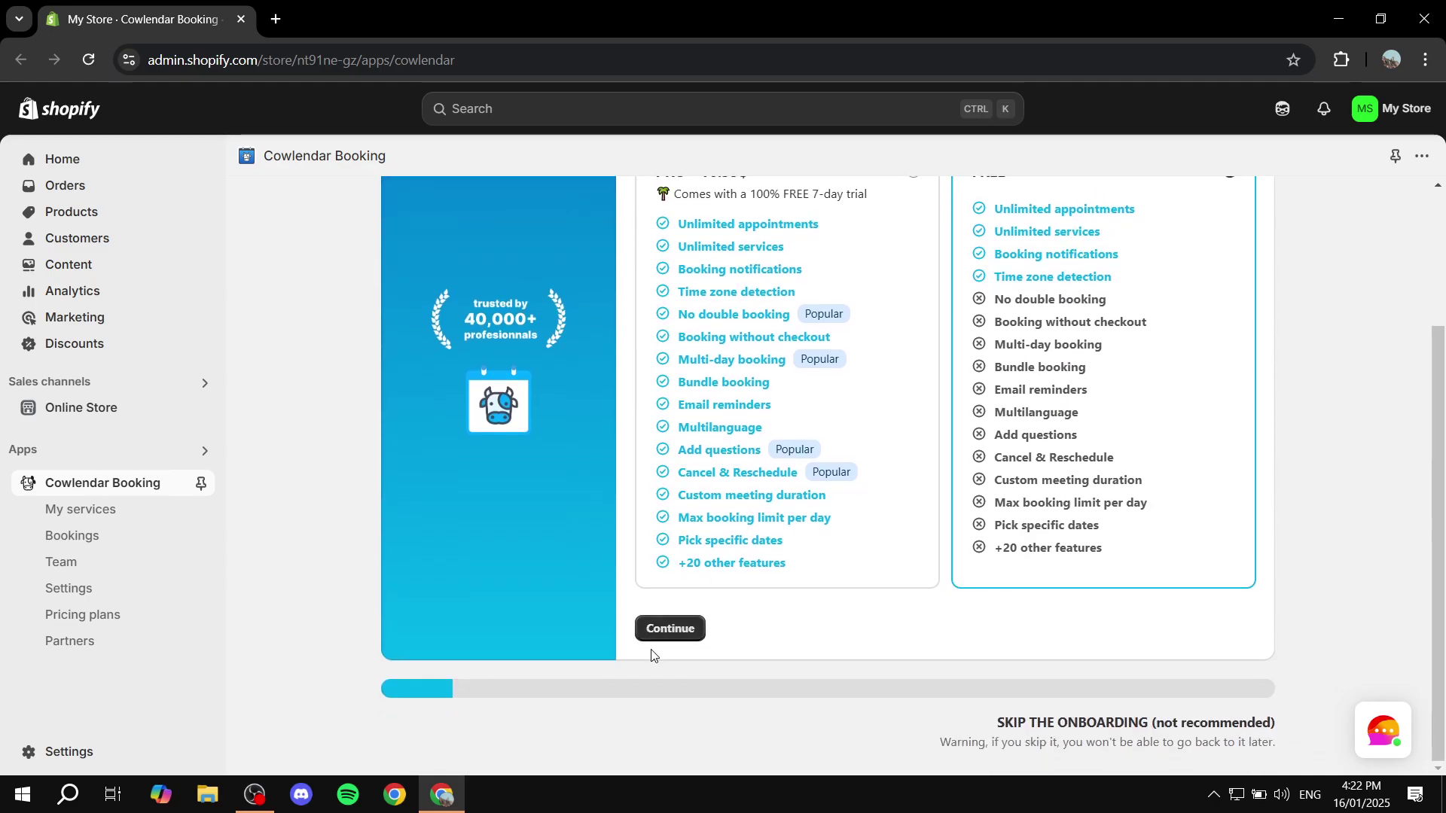
pyautogui.scroll(3, 977, 590)
pyautogui.scroll(-1, 857, 422)
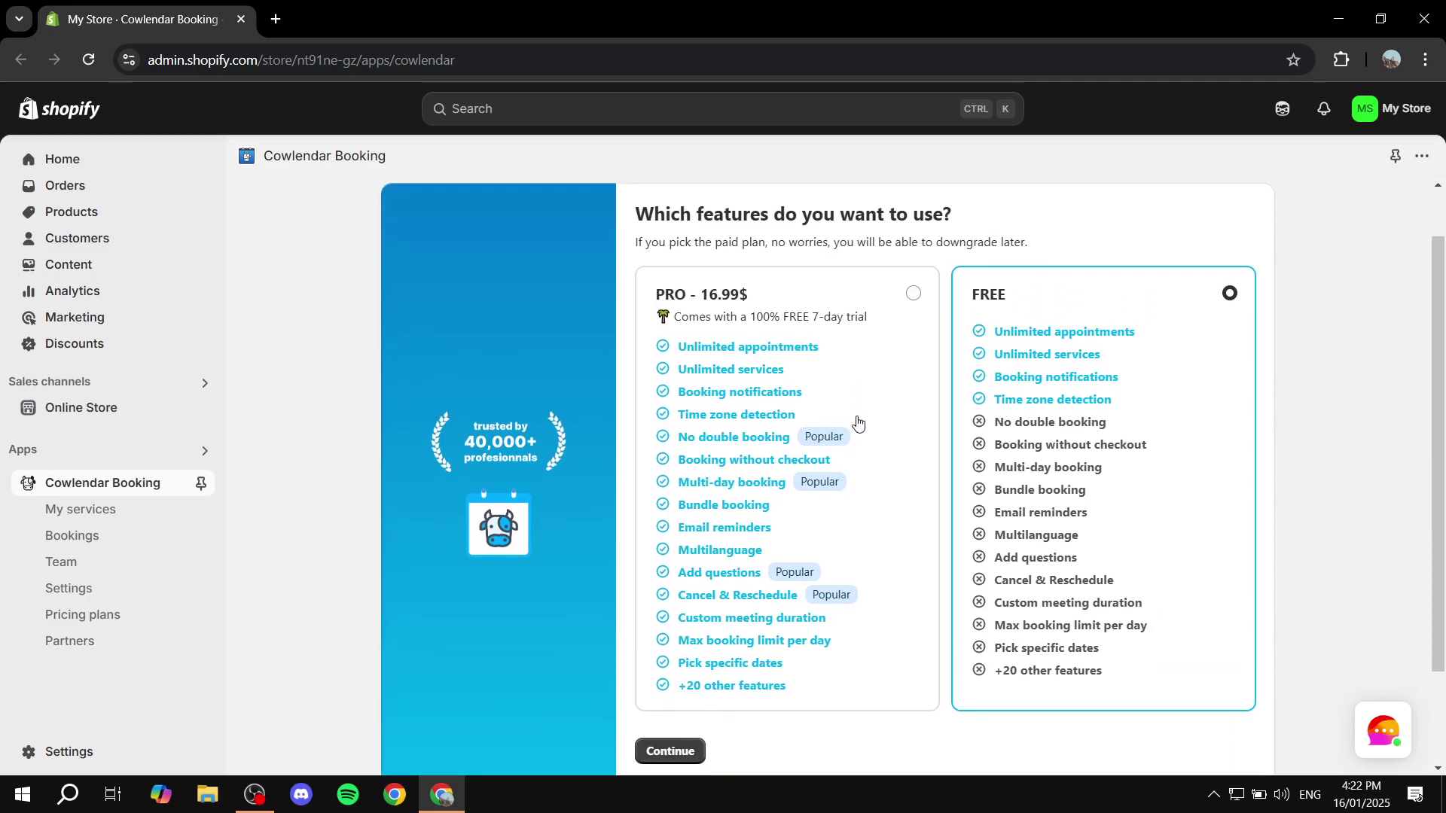
pyautogui.scroll(-1, 857, 421)
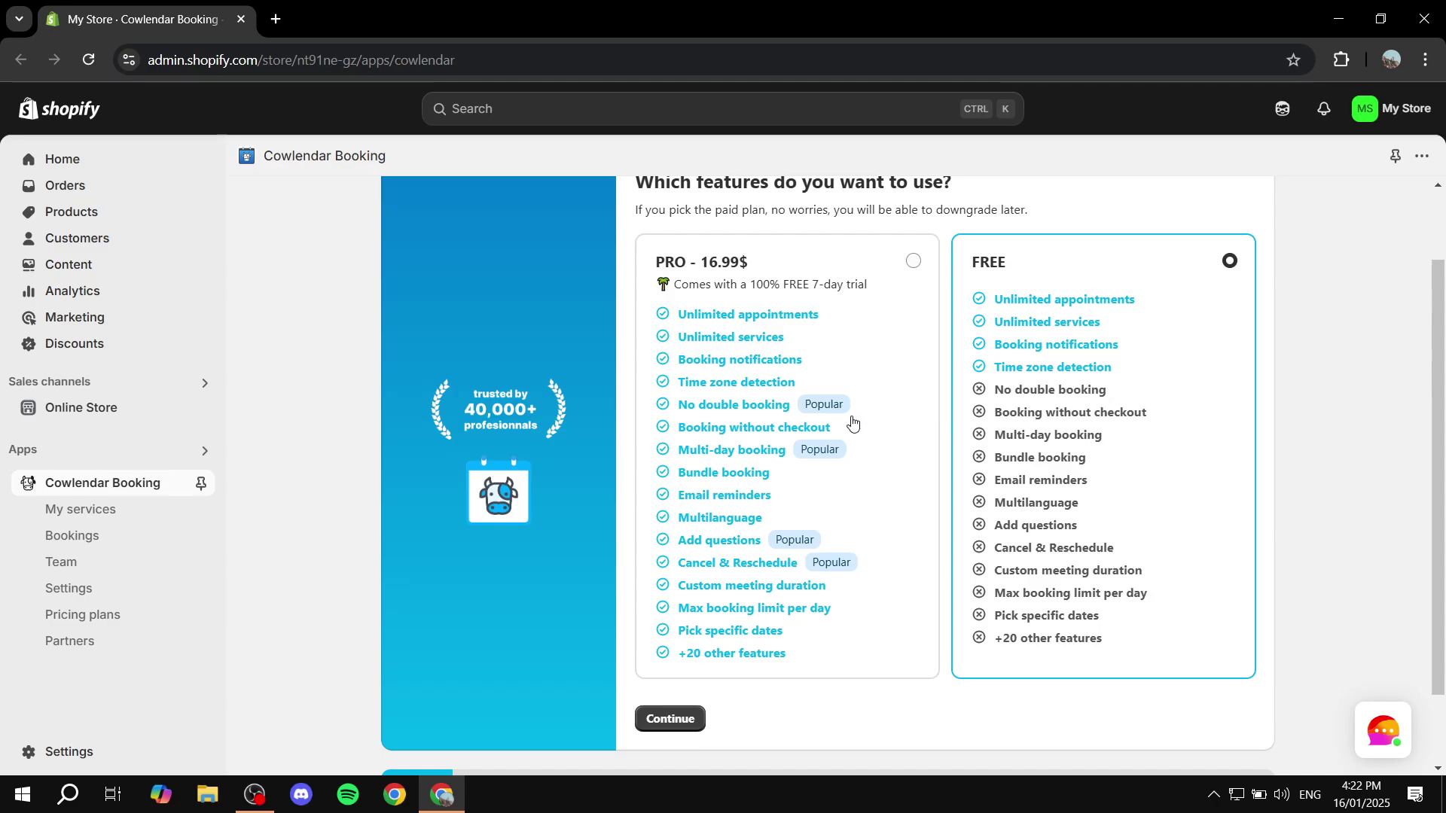
pyautogui.click(965, 445)
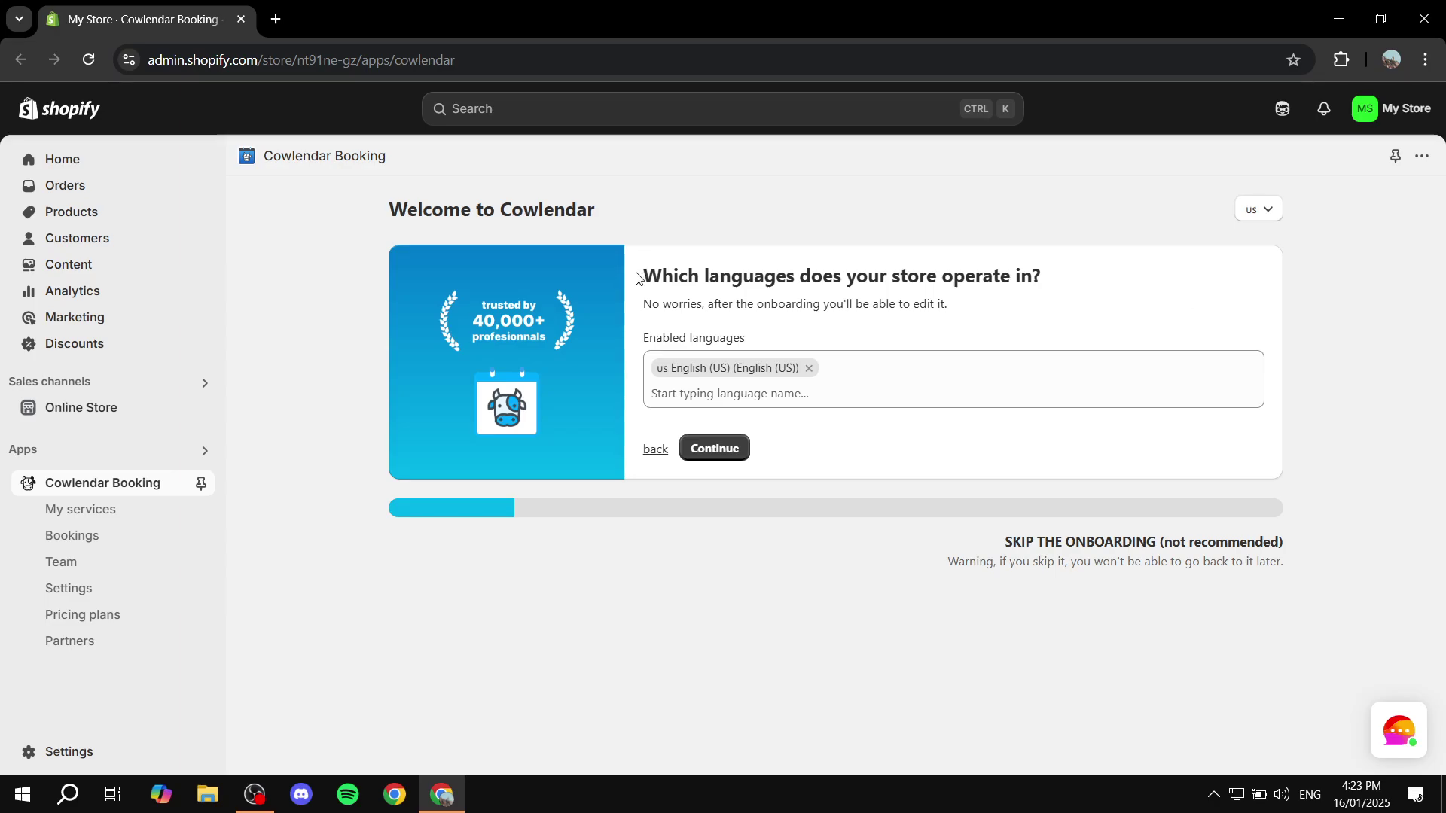
# Check the available store languages, keep only English (US) enabled, and continue the onboarding.
pyautogui.moveTo(636, 278); pyautogui.dragTo(1167, 272)
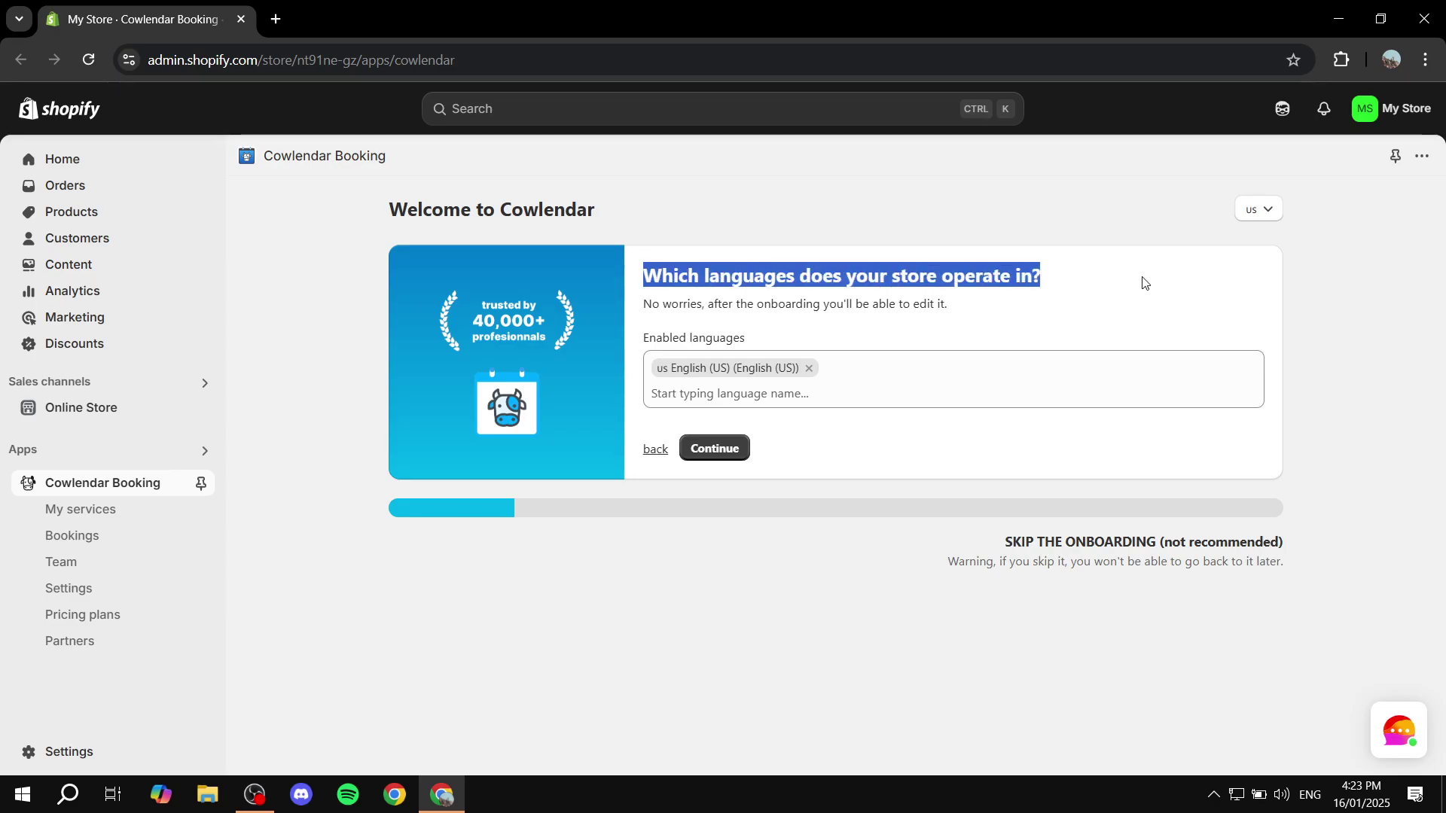
pyautogui.click(717, 408)
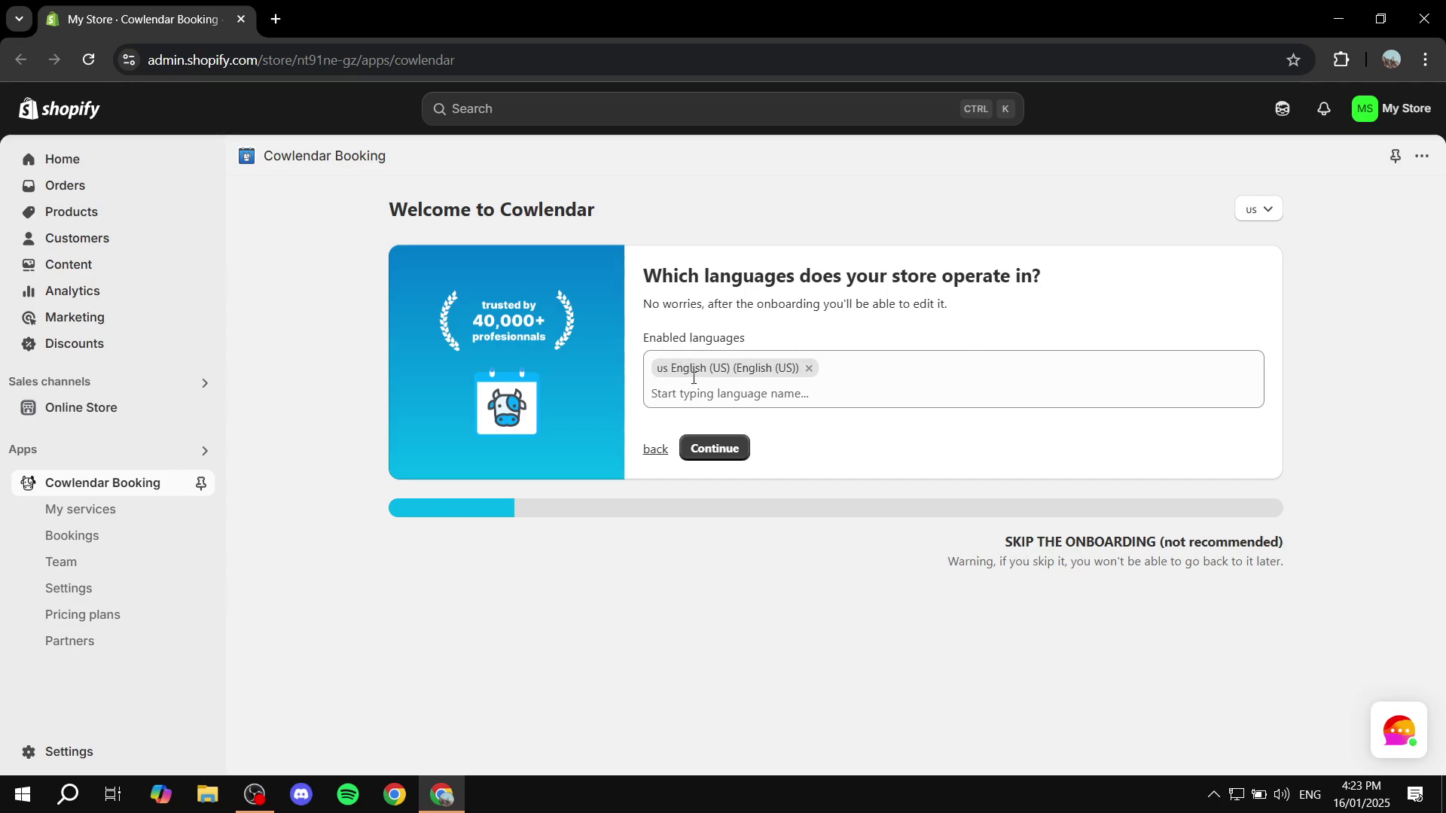
pyautogui.click(724, 391)
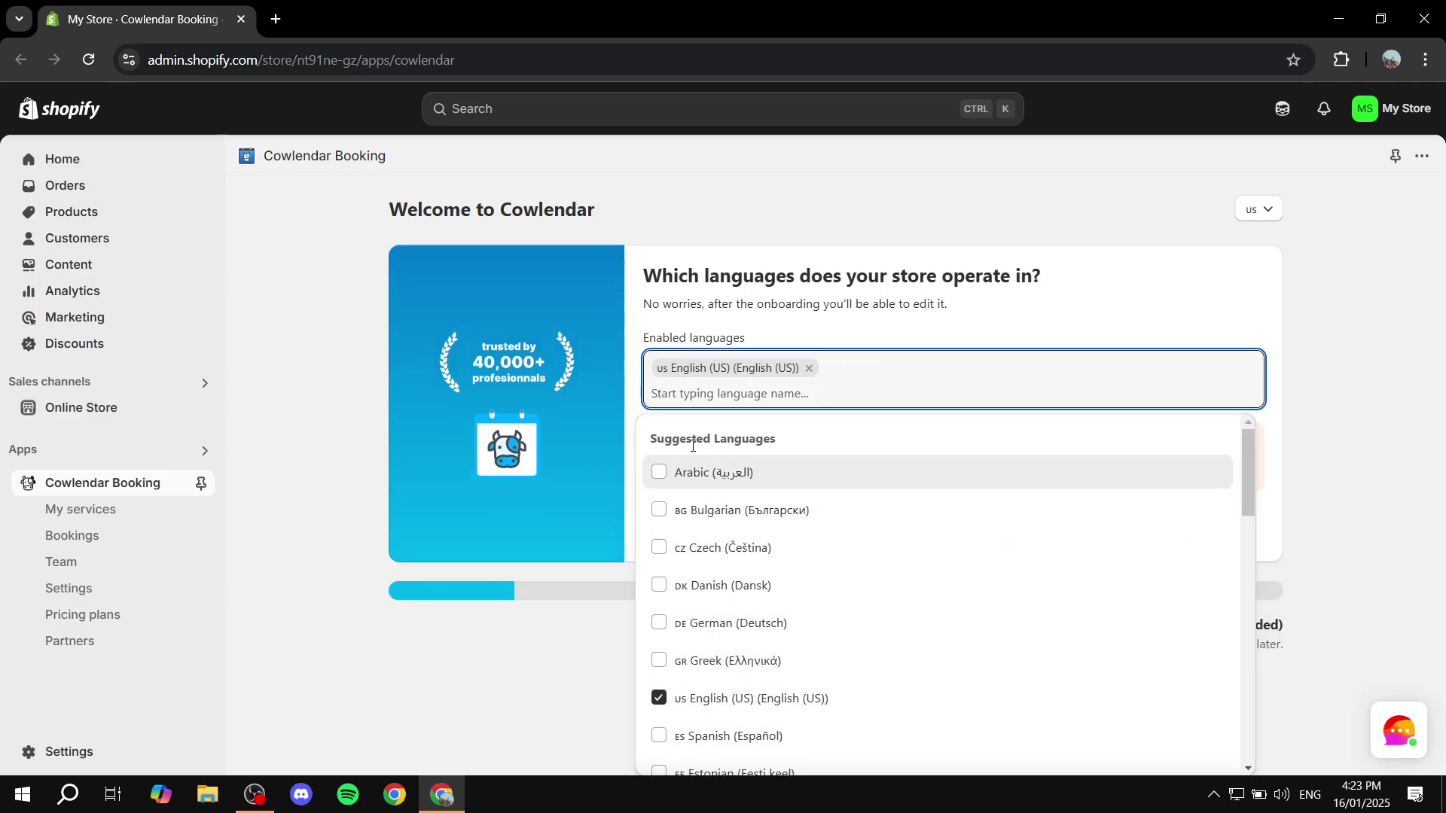
pyautogui.click(1413, 369)
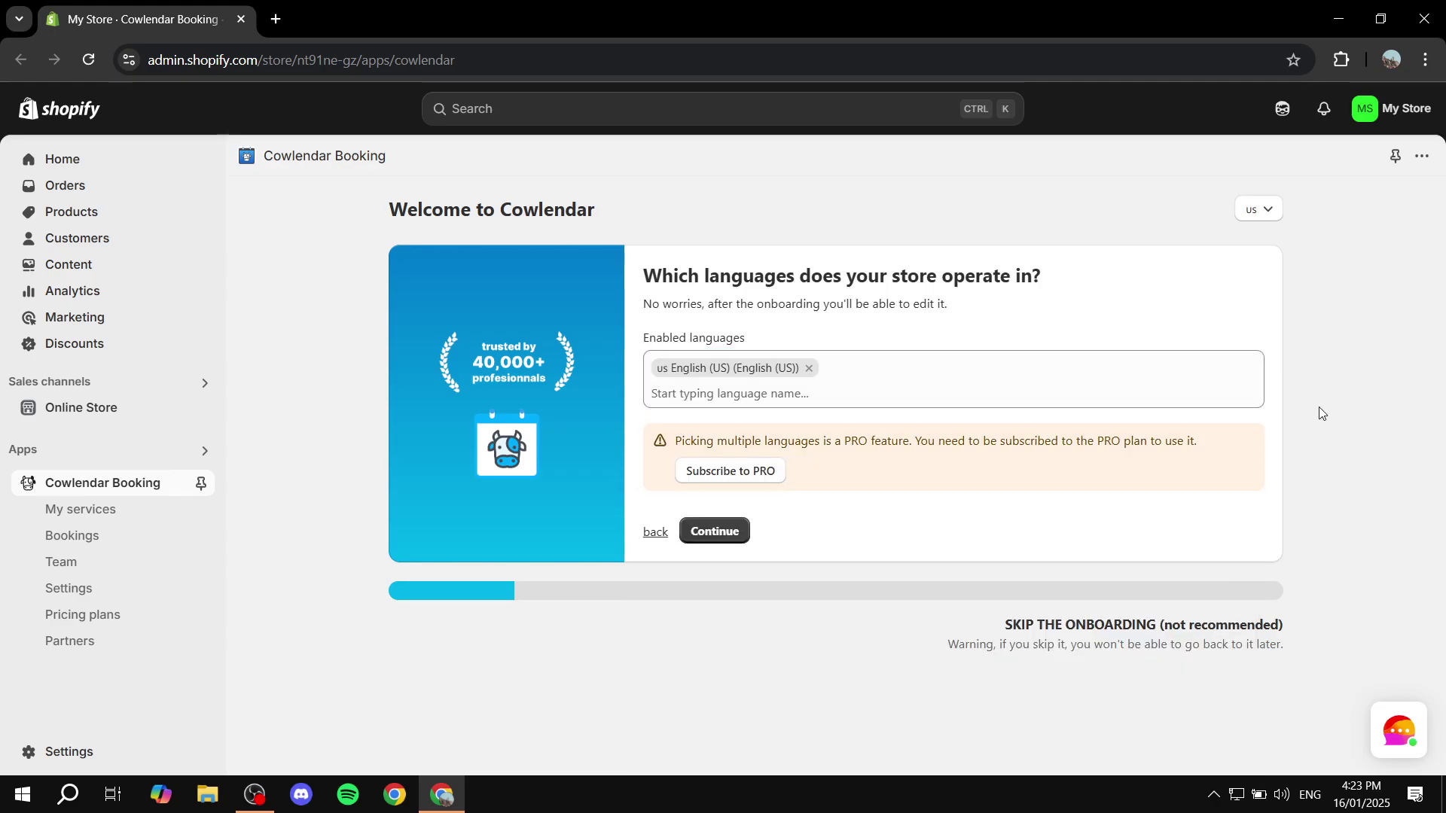
pyautogui.click(715, 532)
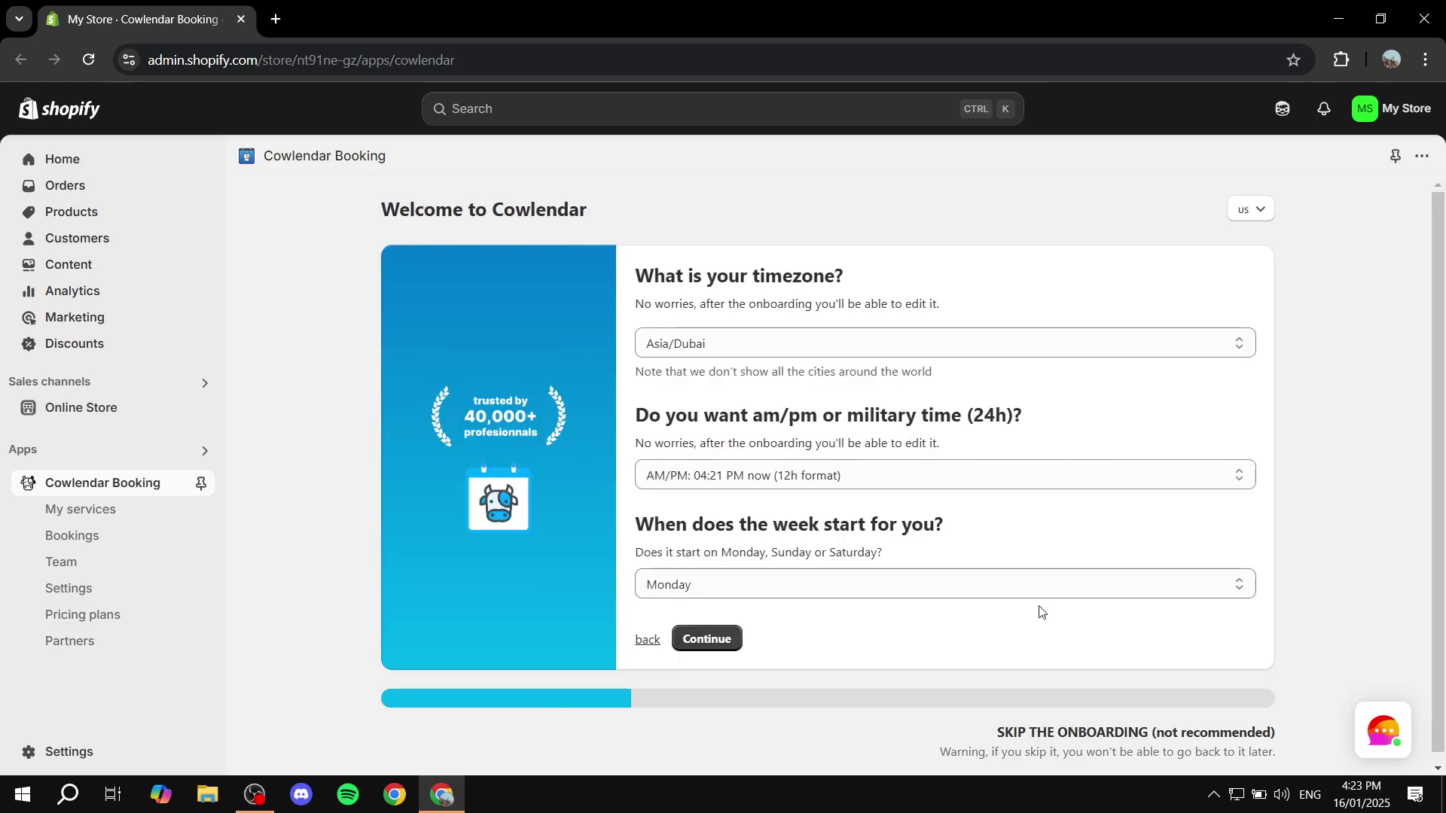
# Keep the timezone as Asia/Dubai and choose the AM/PM (12h) time format.
pyautogui.moveTo(645, 271); pyautogui.dragTo(1033, 281)
pyautogui.click(1043, 283)
pyautogui.moveTo(1022, 414); pyautogui.dragTo(632, 416)
pyautogui.click(951, 426)
pyautogui.click(968, 475)
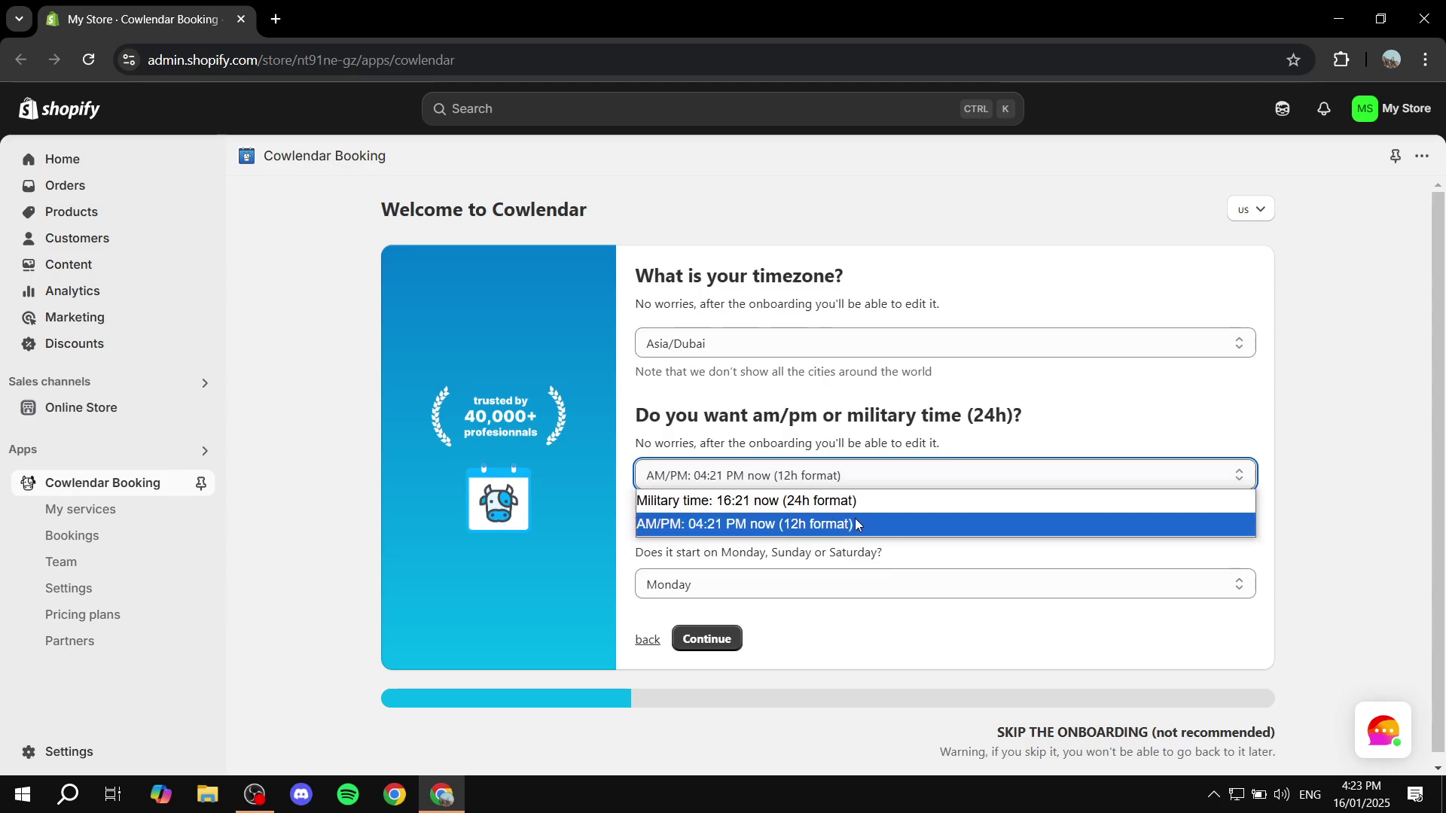
pyautogui.click(971, 525)
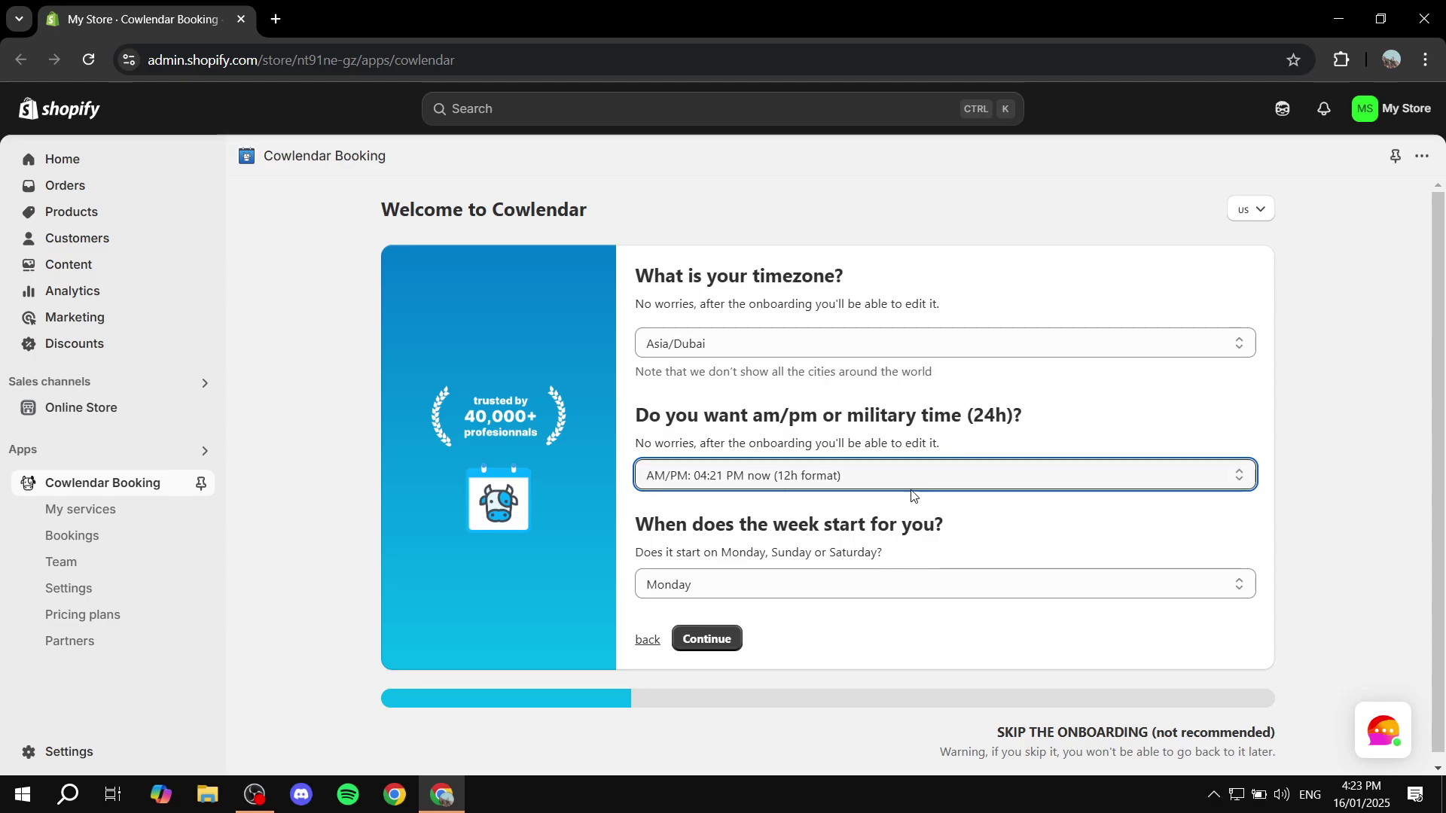
# Set the week to start on Sunday and continue to the service type question.
pyautogui.moveTo(636, 540); pyautogui.dragTo(1046, 529)
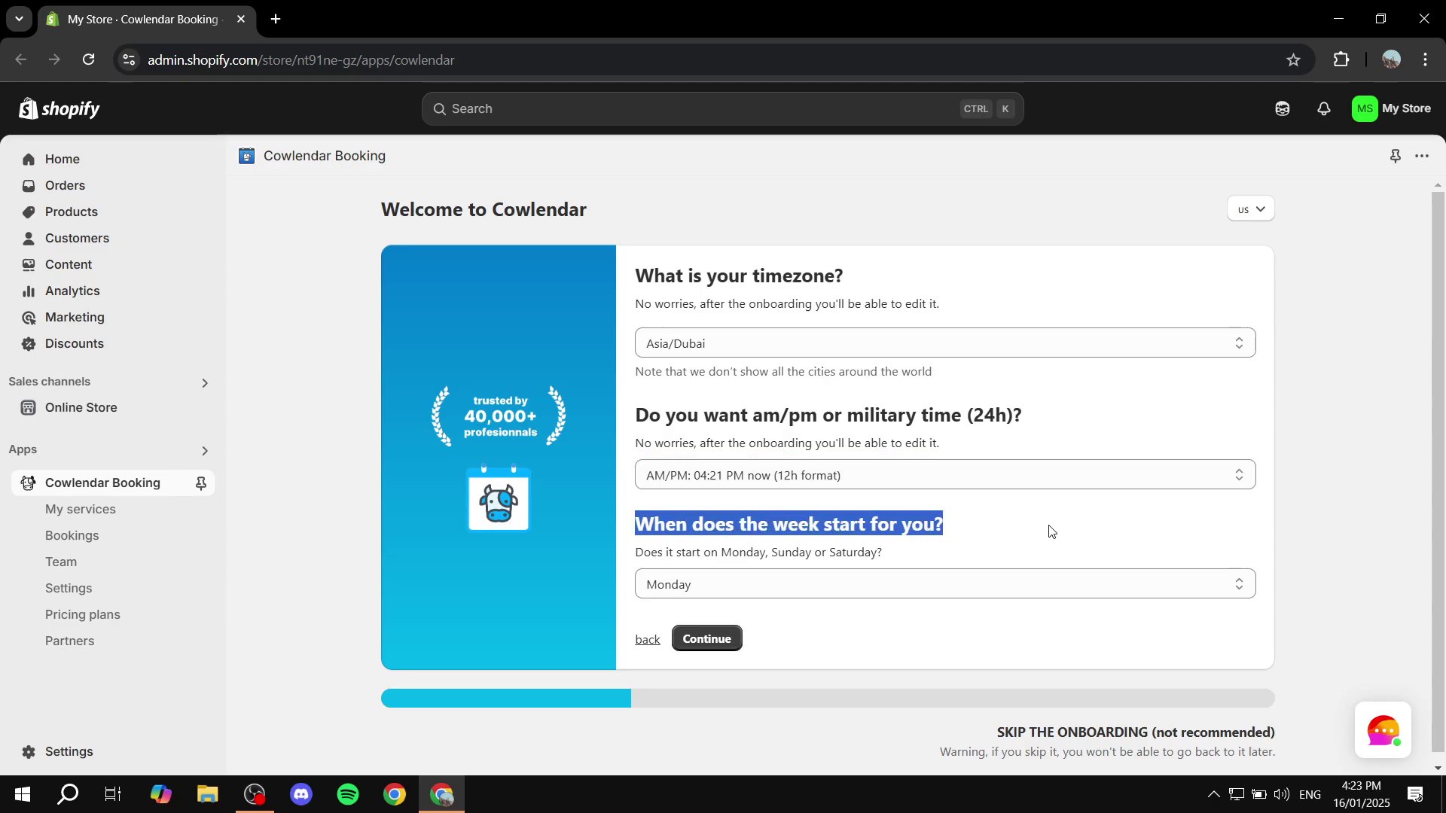
pyautogui.click(1046, 530)
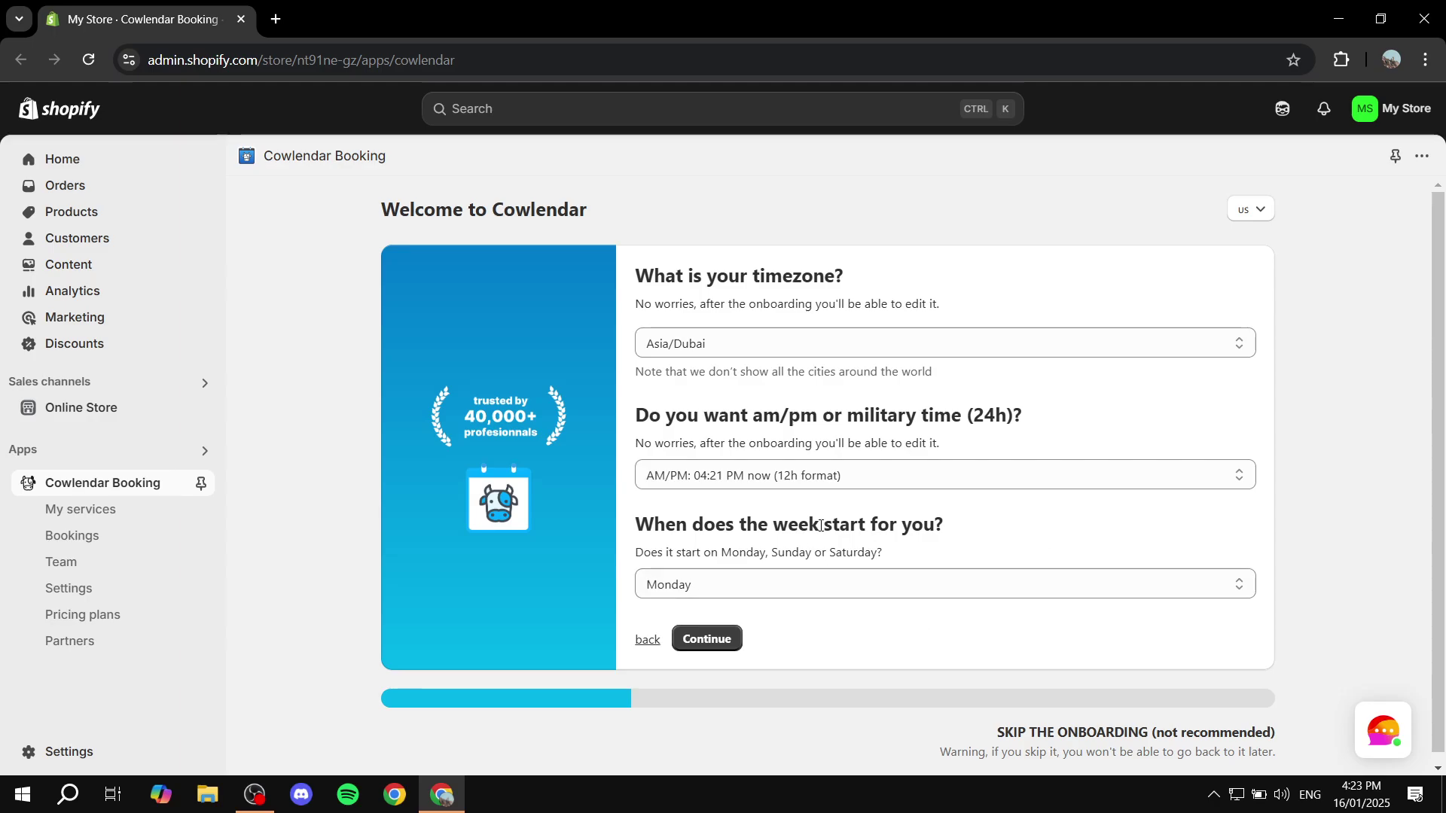
pyautogui.click(959, 590)
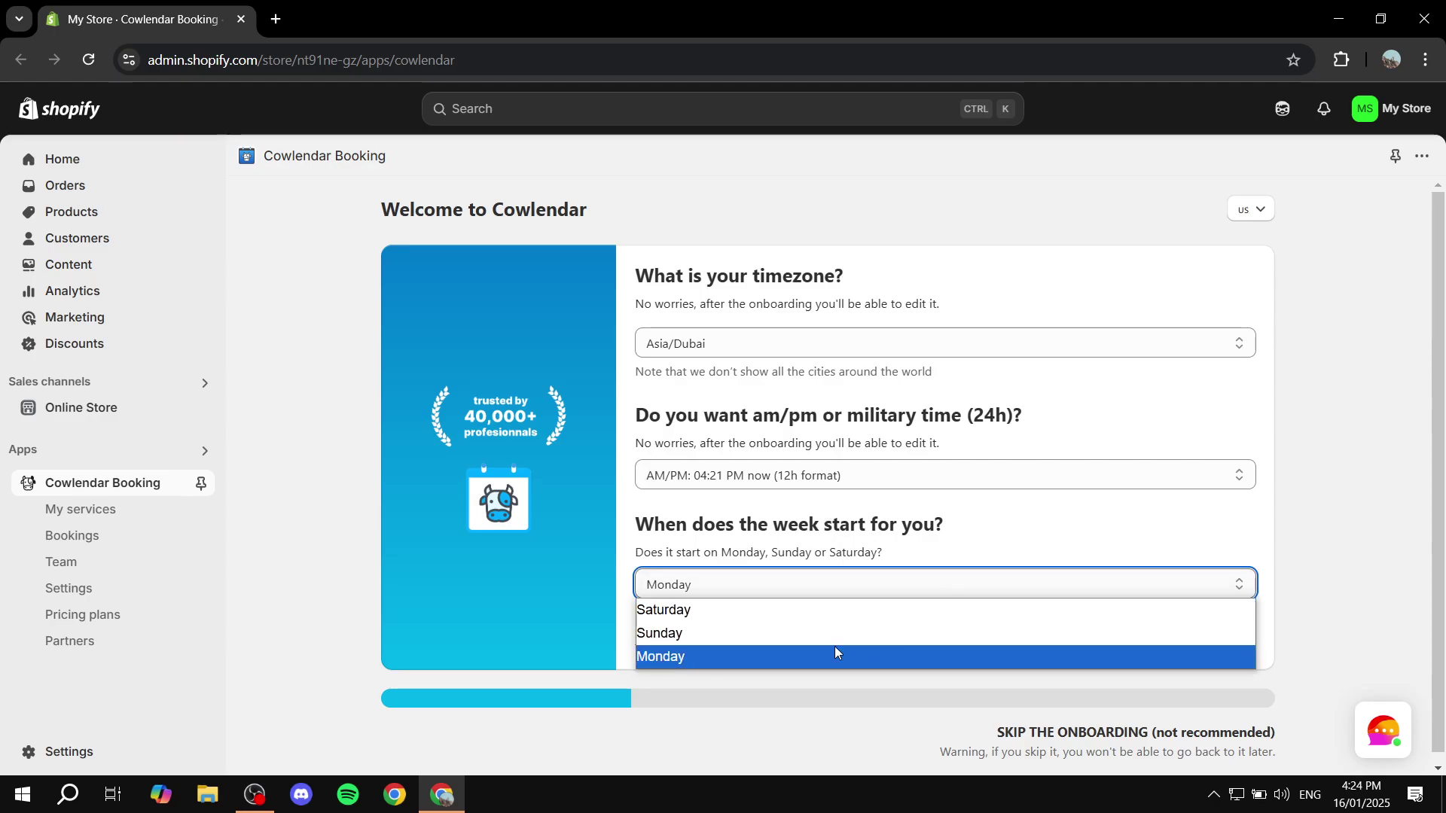
pyautogui.click(821, 633)
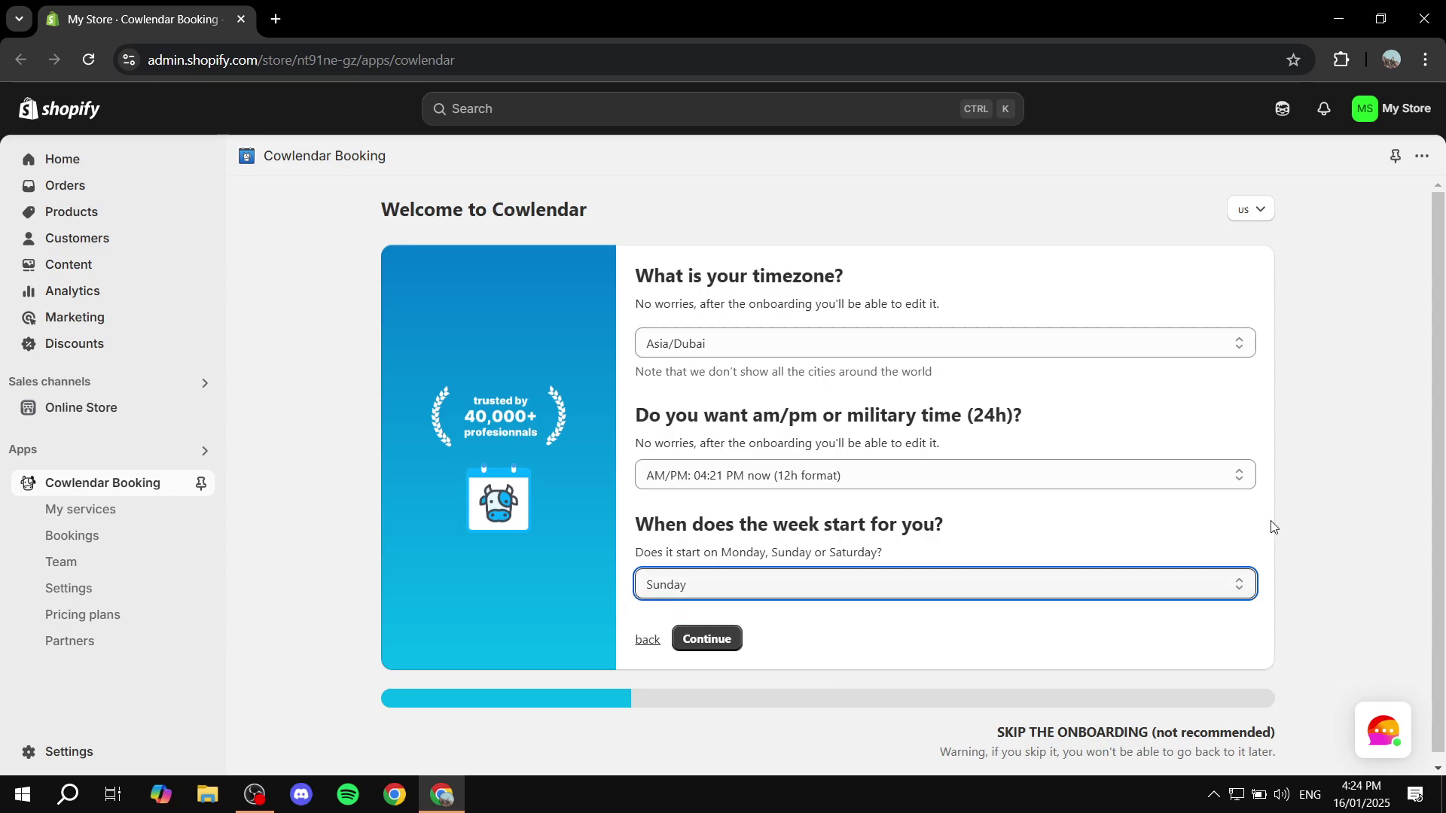
pyautogui.click(816, 580)
pyautogui.click(734, 640)
pyautogui.click(708, 639)
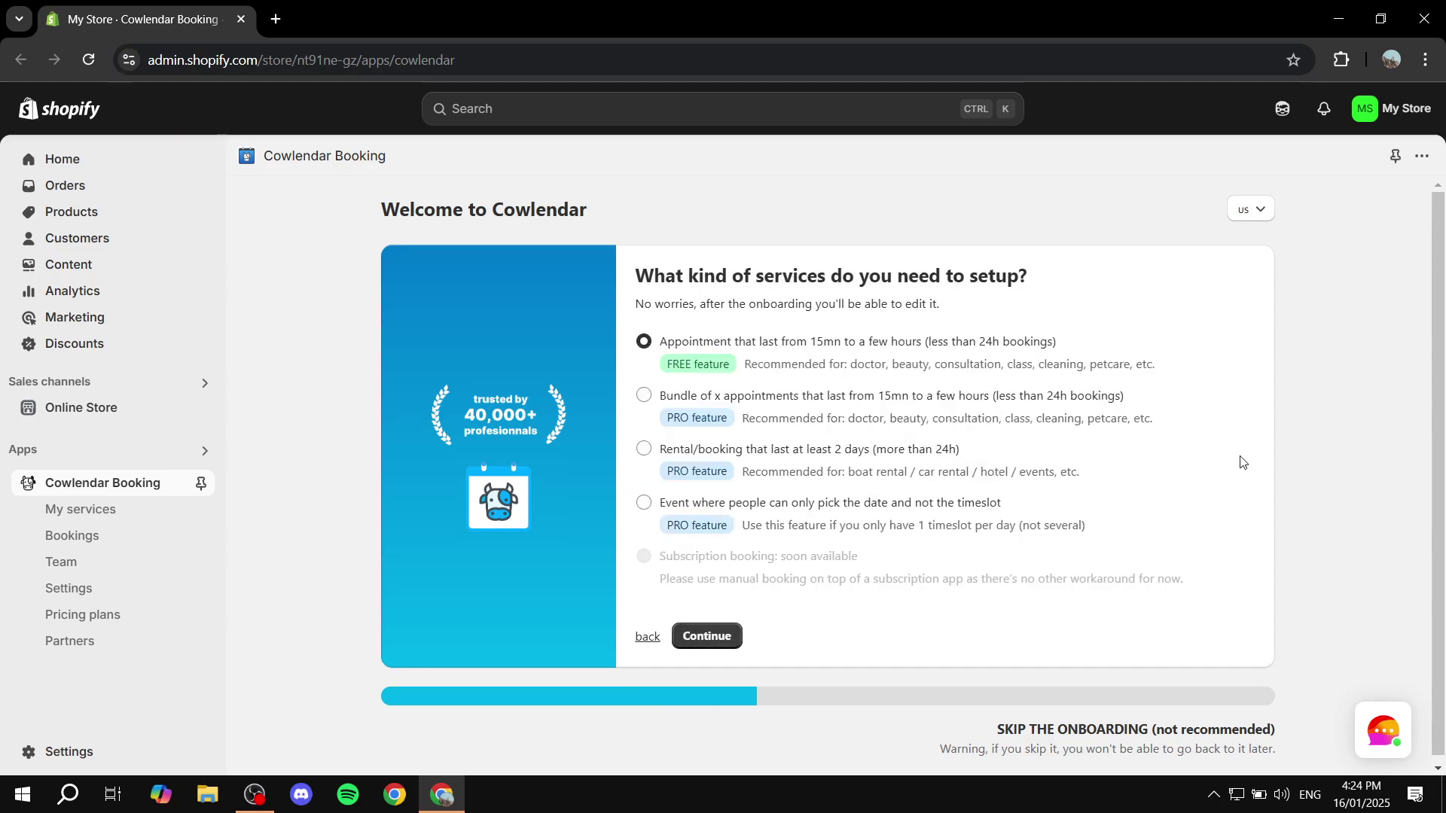
# Keep the free appointment option lasting from 15 minutes to a few hours as the service type and continue to appointment pricing.
pyautogui.scroll(-1, 1265, 512)
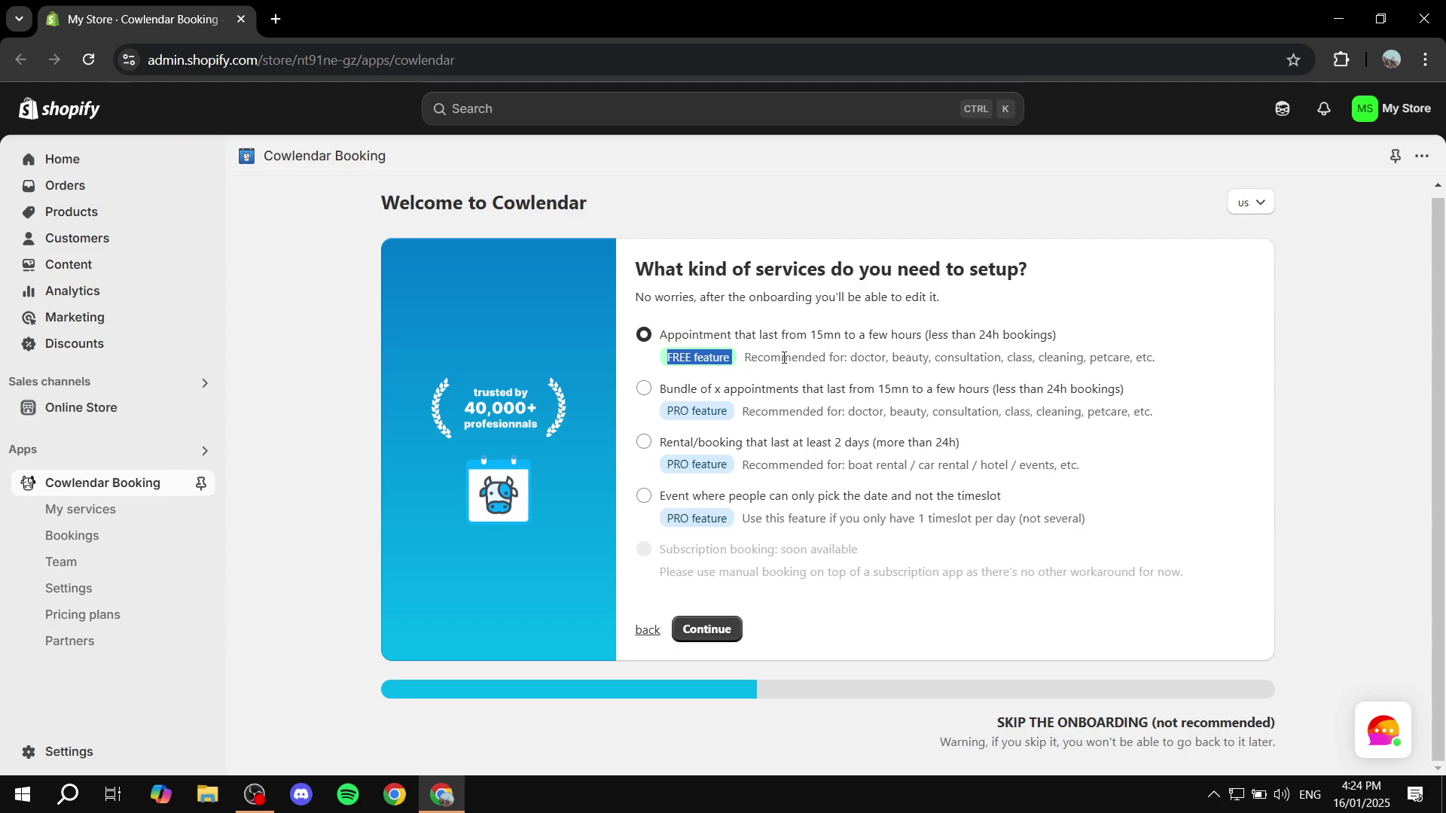
pyautogui.moveTo(661, 339); pyautogui.dragTo(1001, 341)
pyautogui.click(1062, 344)
pyautogui.click(1131, 332)
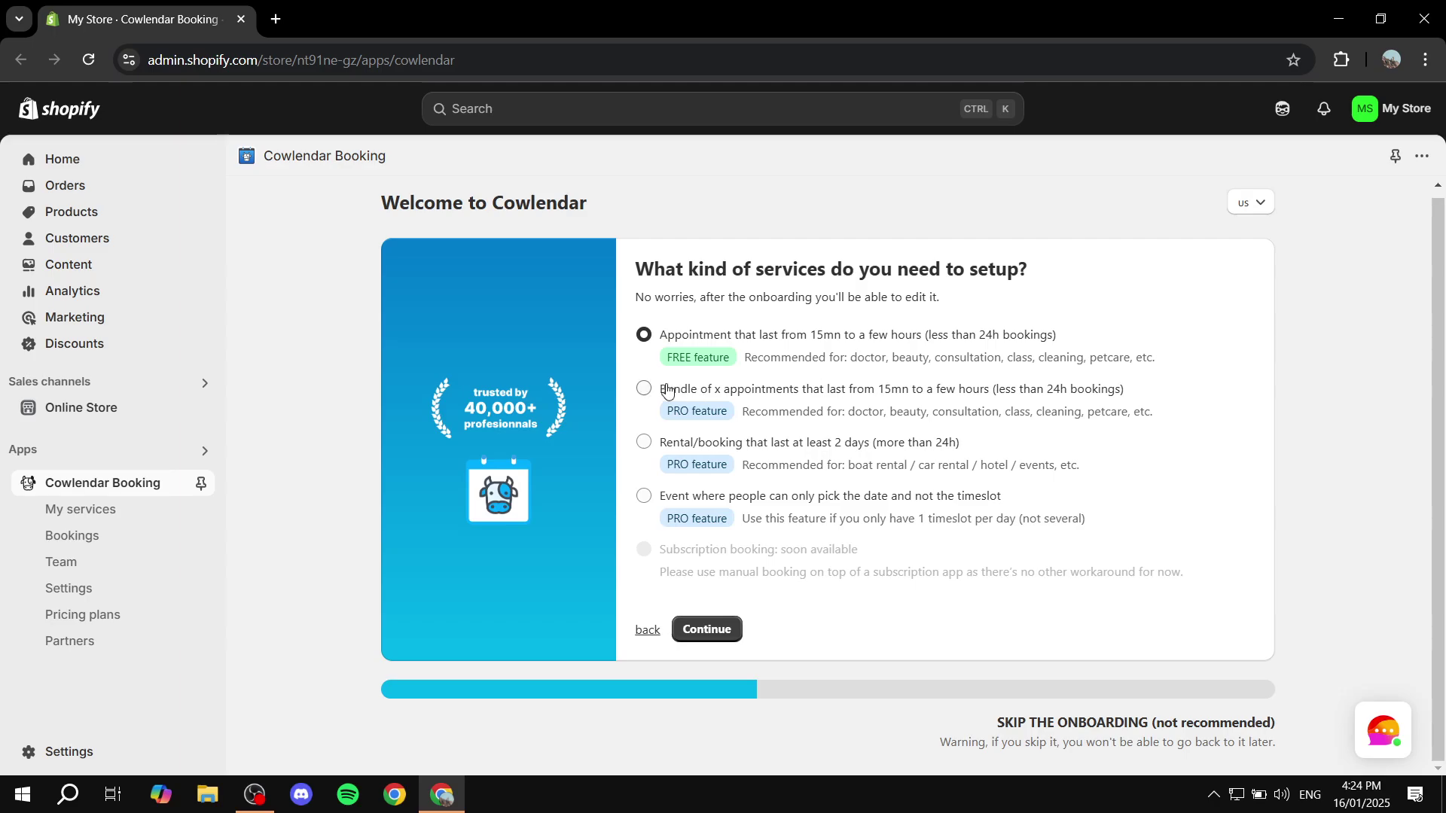
pyautogui.moveTo(661, 392); pyautogui.dragTo(846, 391)
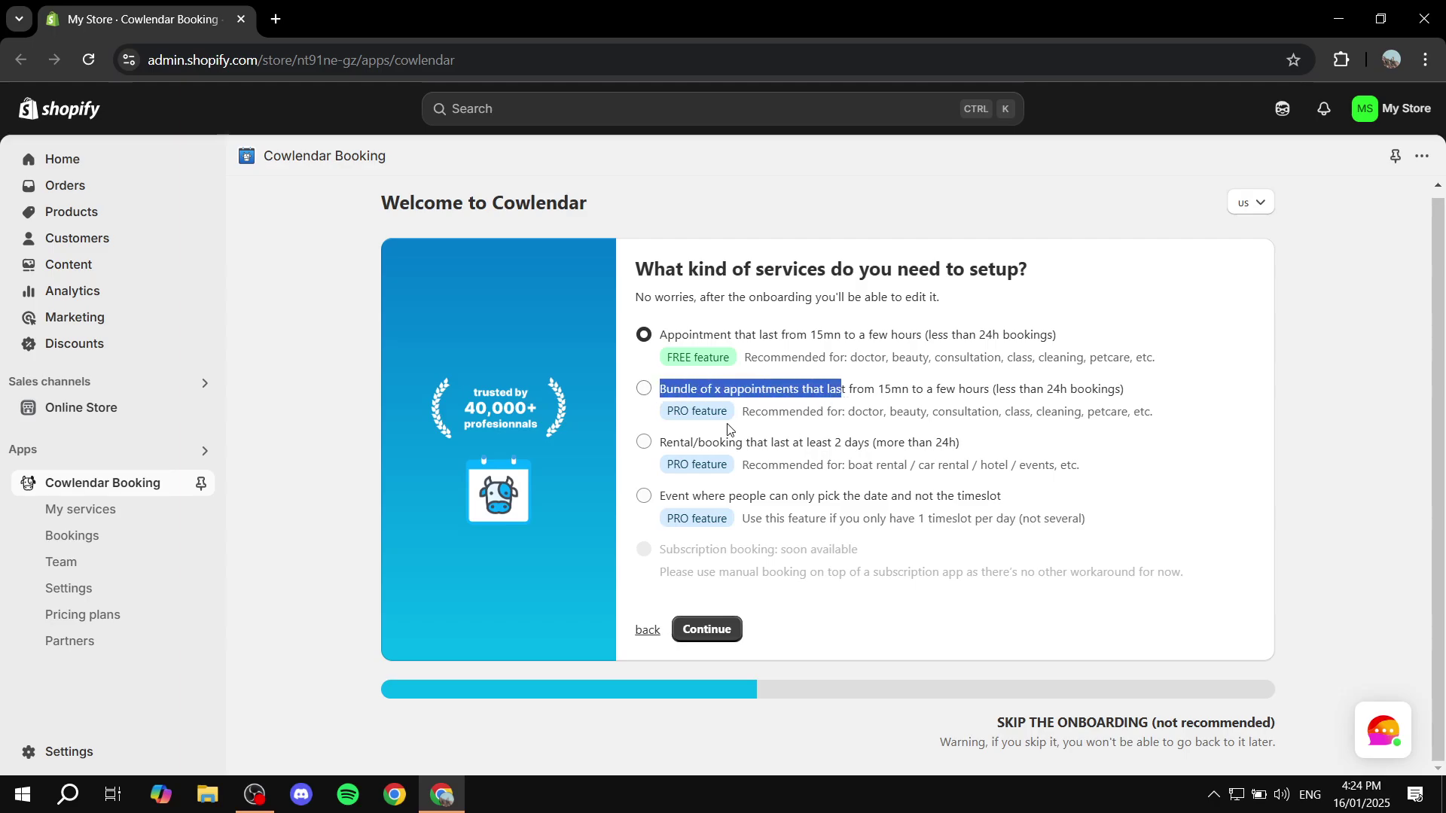
pyautogui.click(727, 428)
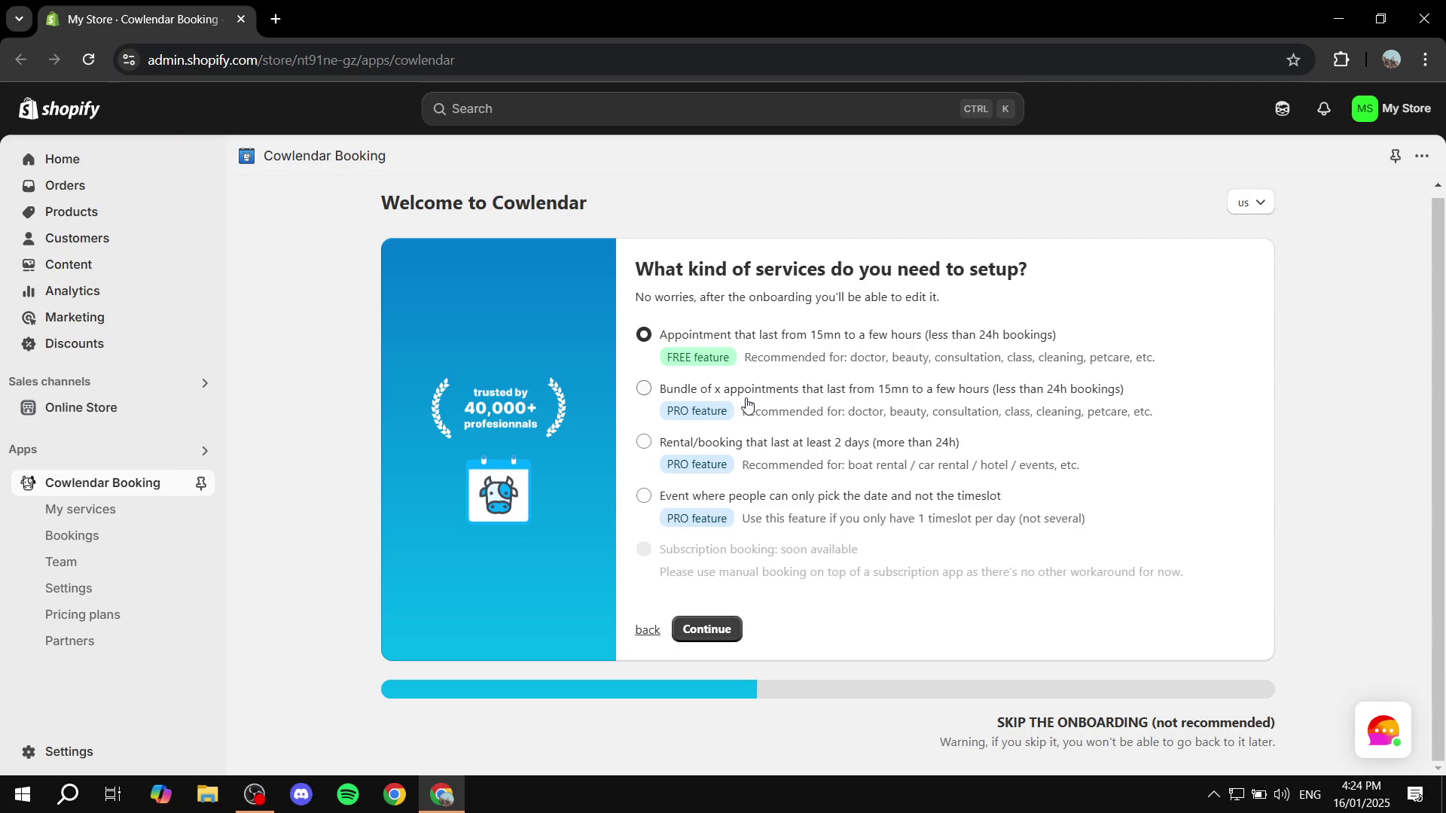
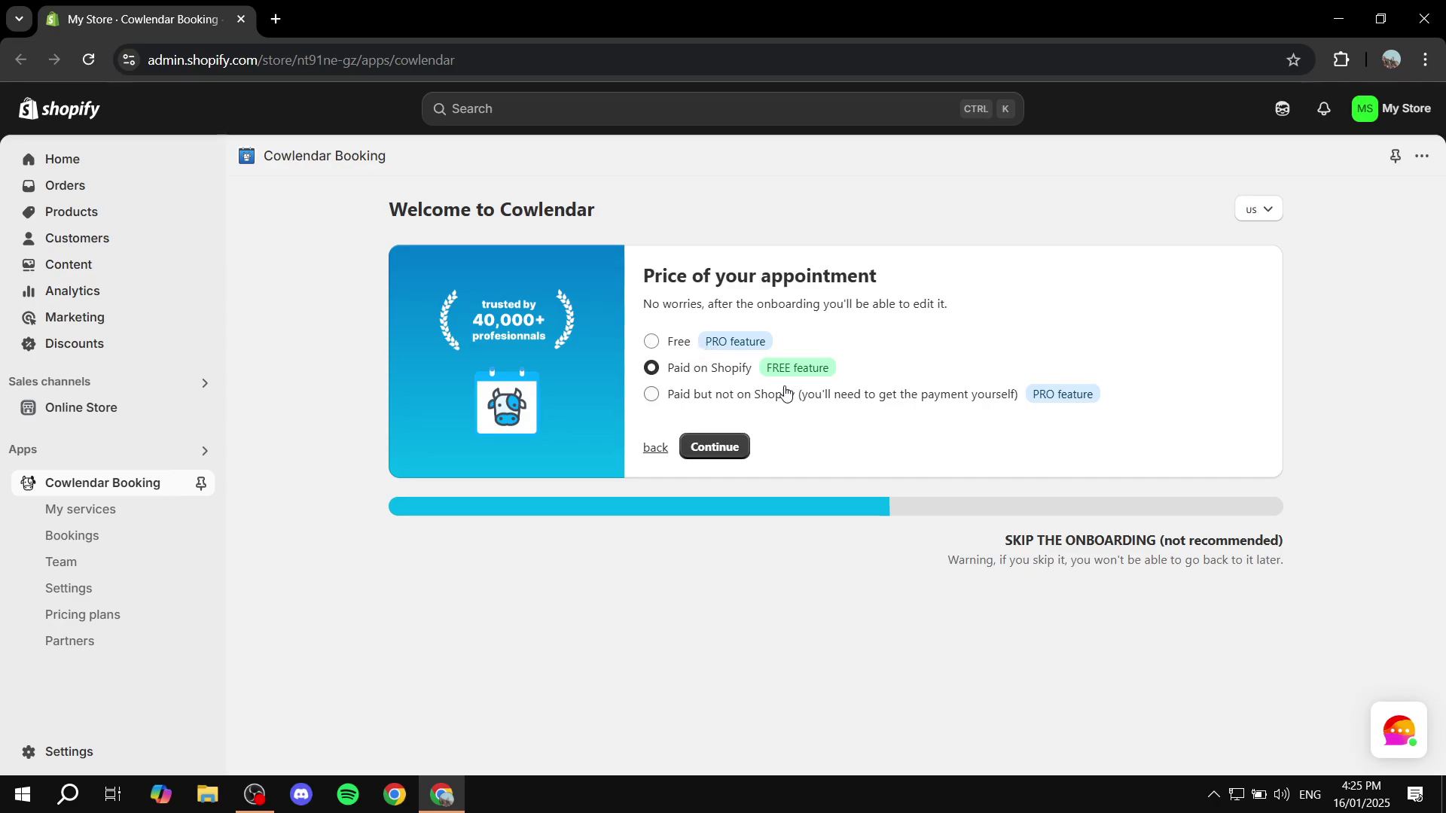
# Compare the appointment pricing options, keep Paid on Shopify, and continue to the bookable product question.
pyautogui.tripleClick(670, 376)
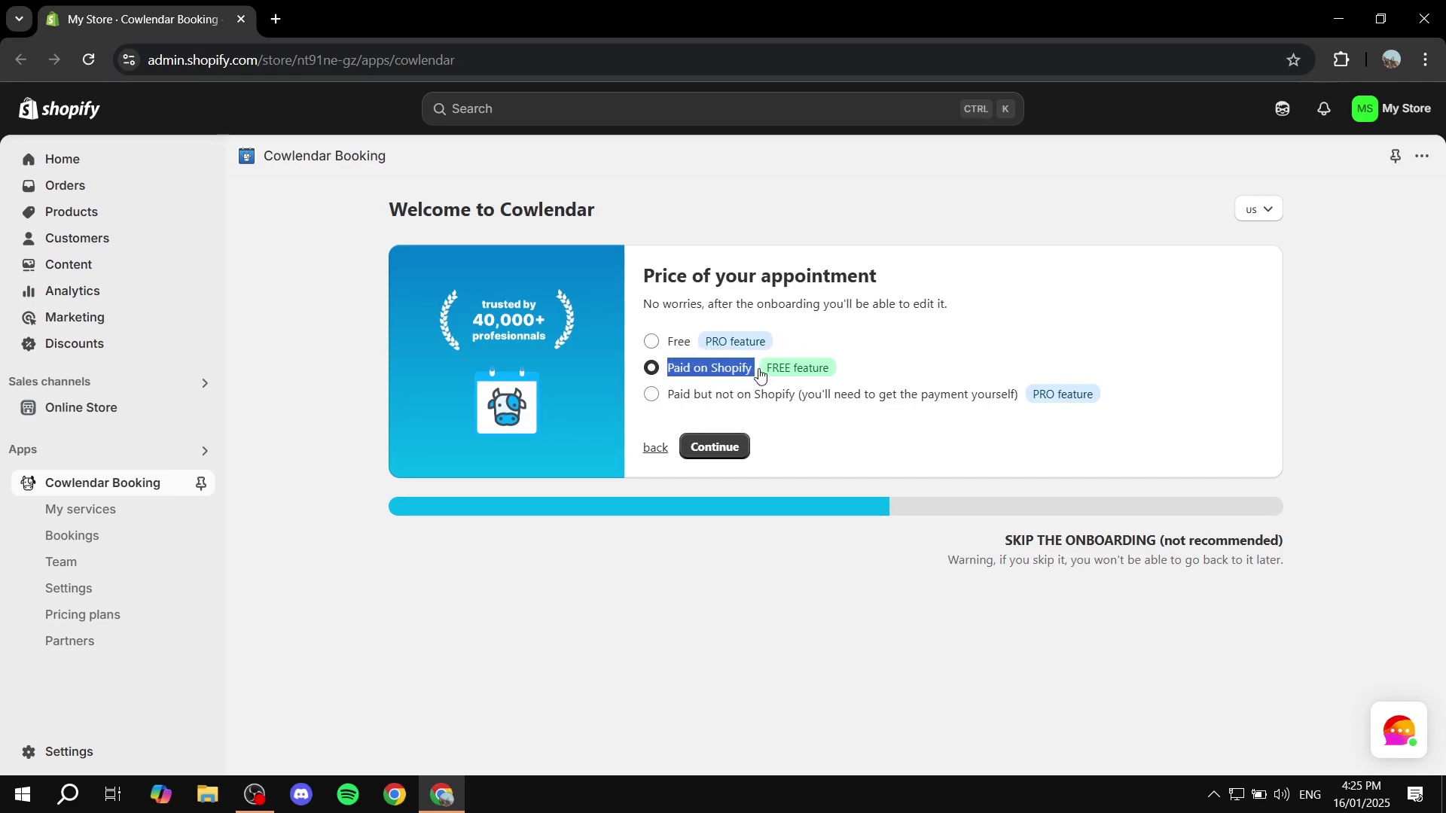
pyautogui.click(668, 346)
pyautogui.doubleClick(667, 346)
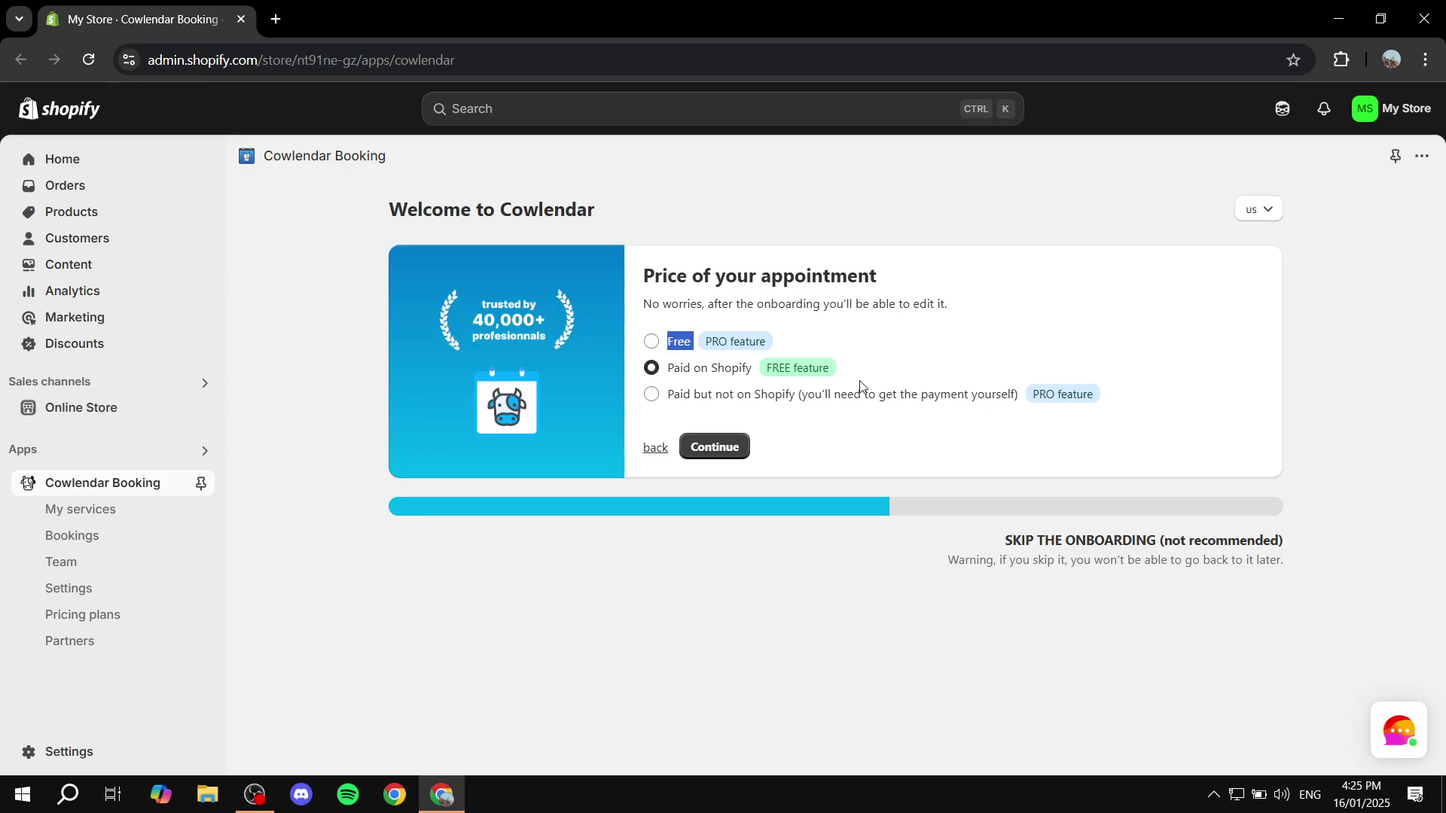
pyautogui.moveTo(738, 396); pyautogui.dragTo(847, 397)
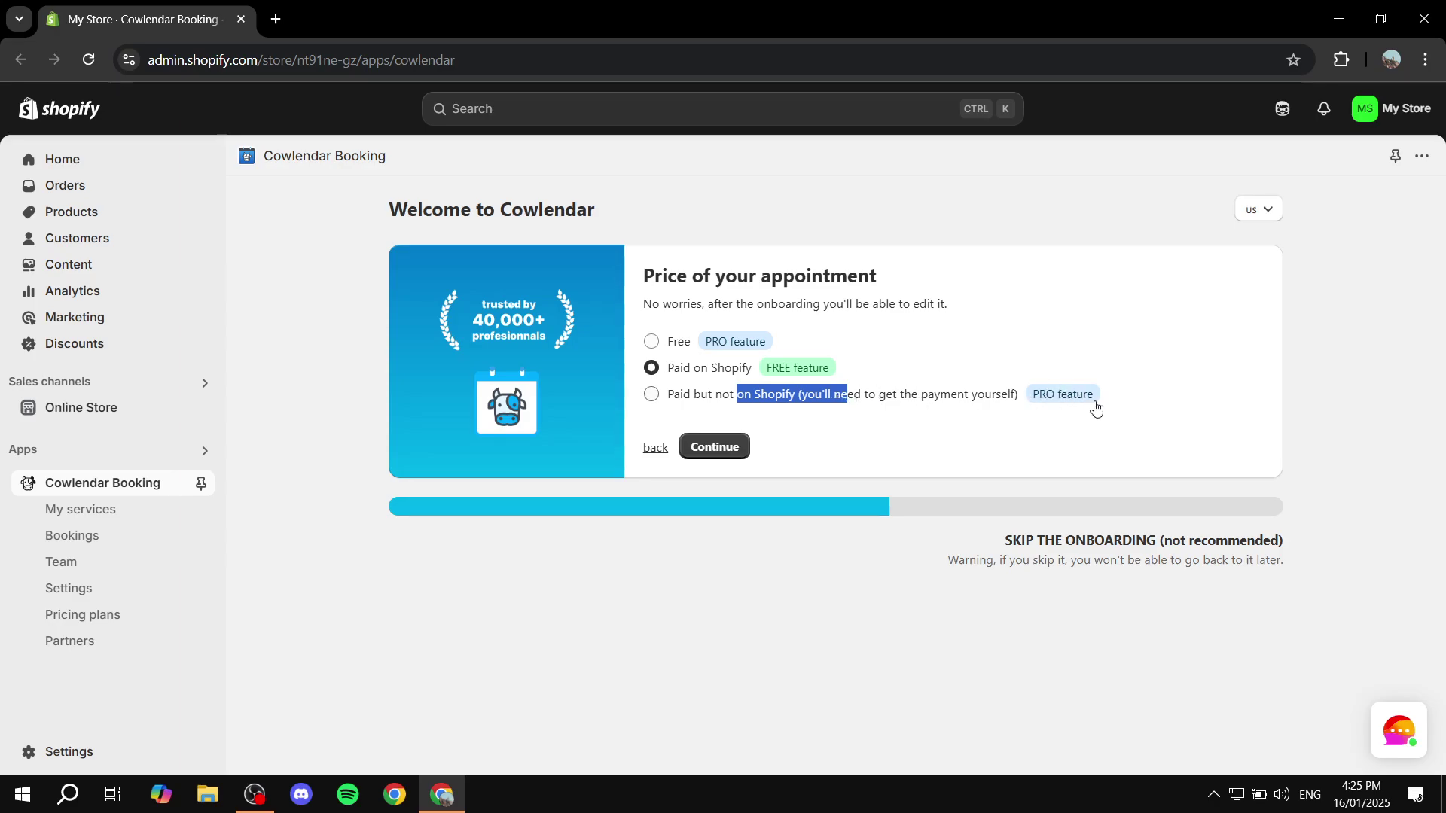
pyautogui.click(681, 369)
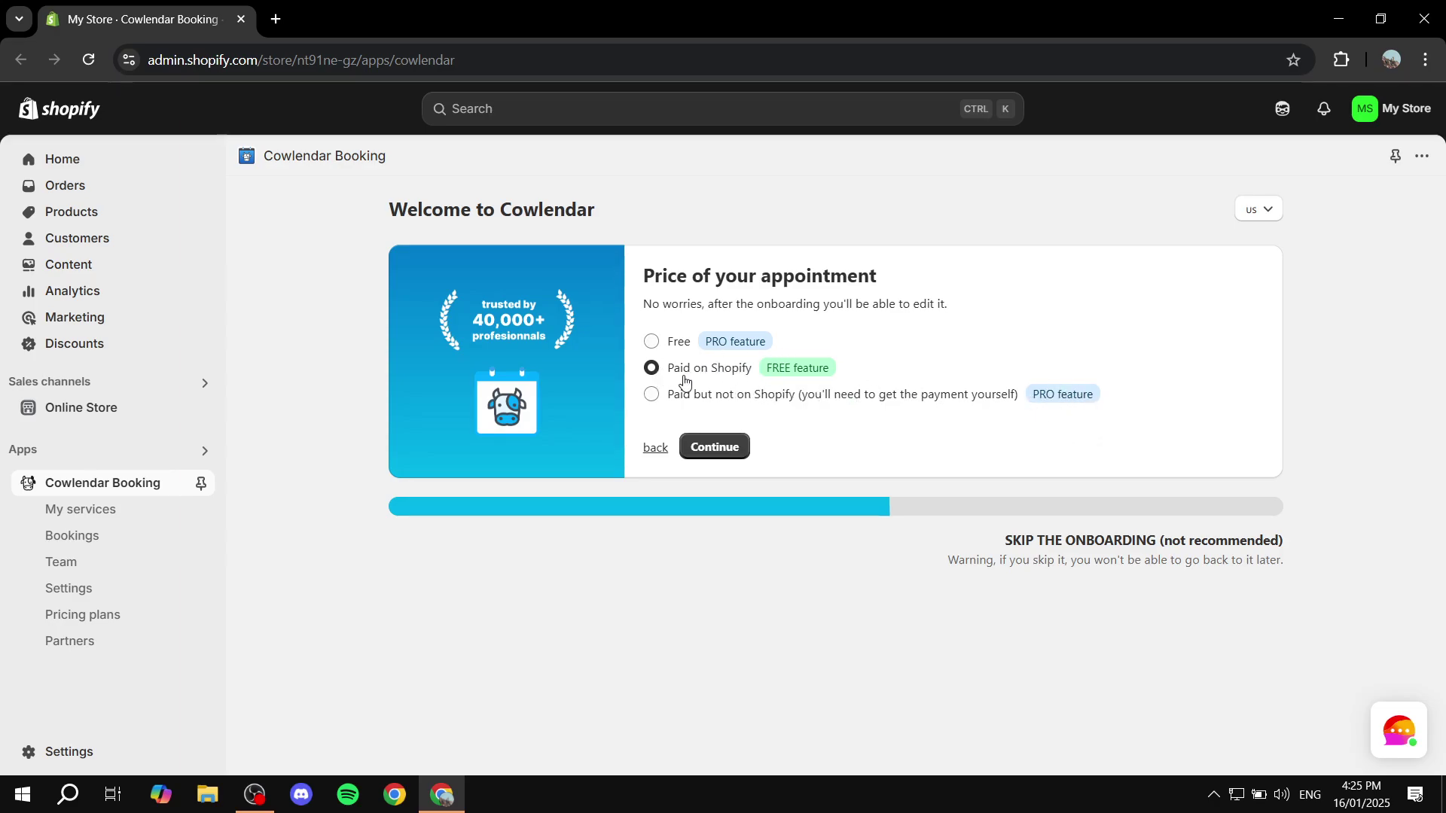
pyautogui.tripleClick(820, 371)
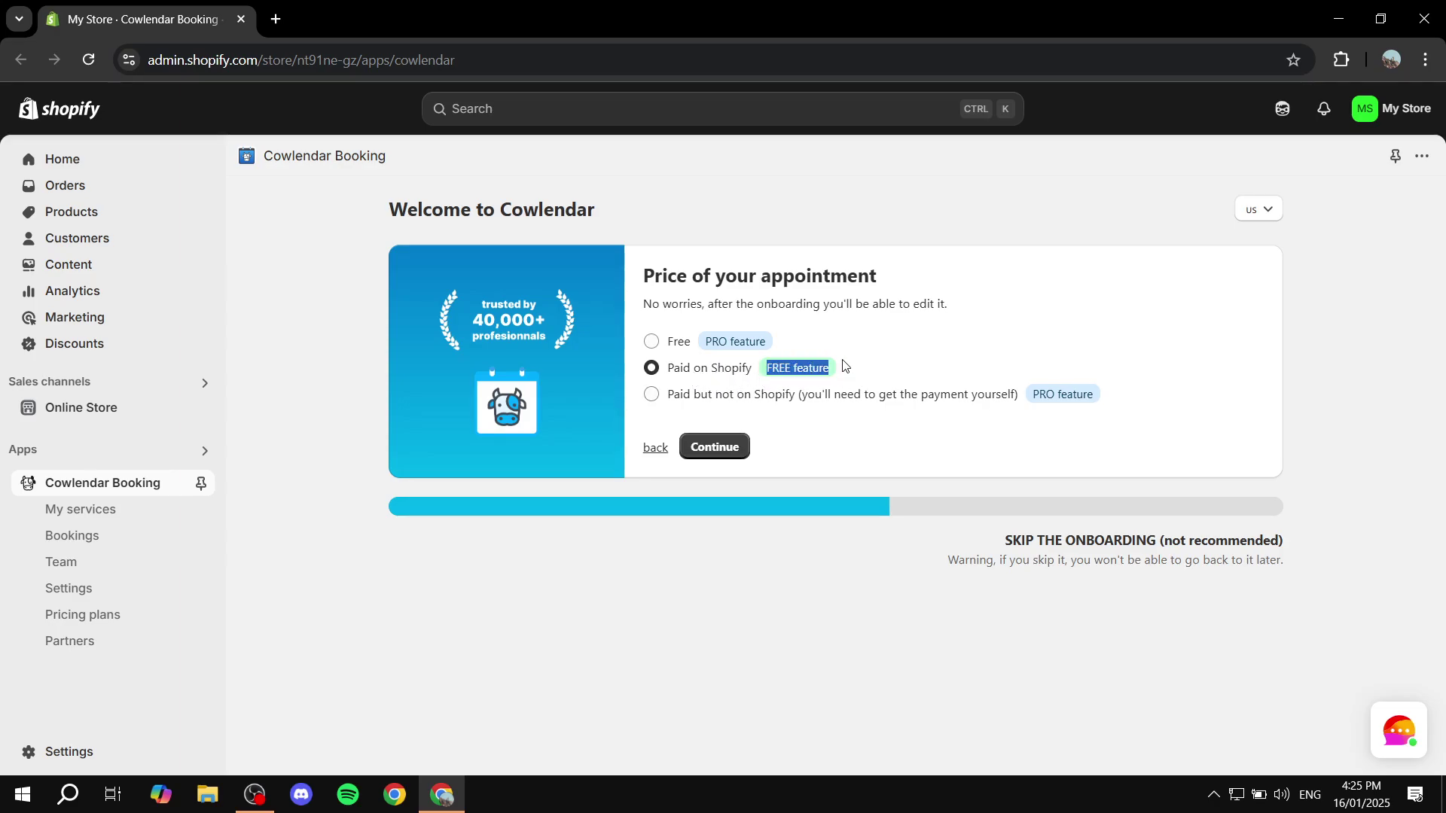
pyautogui.moveTo(702, 342); pyautogui.dragTo(832, 337)
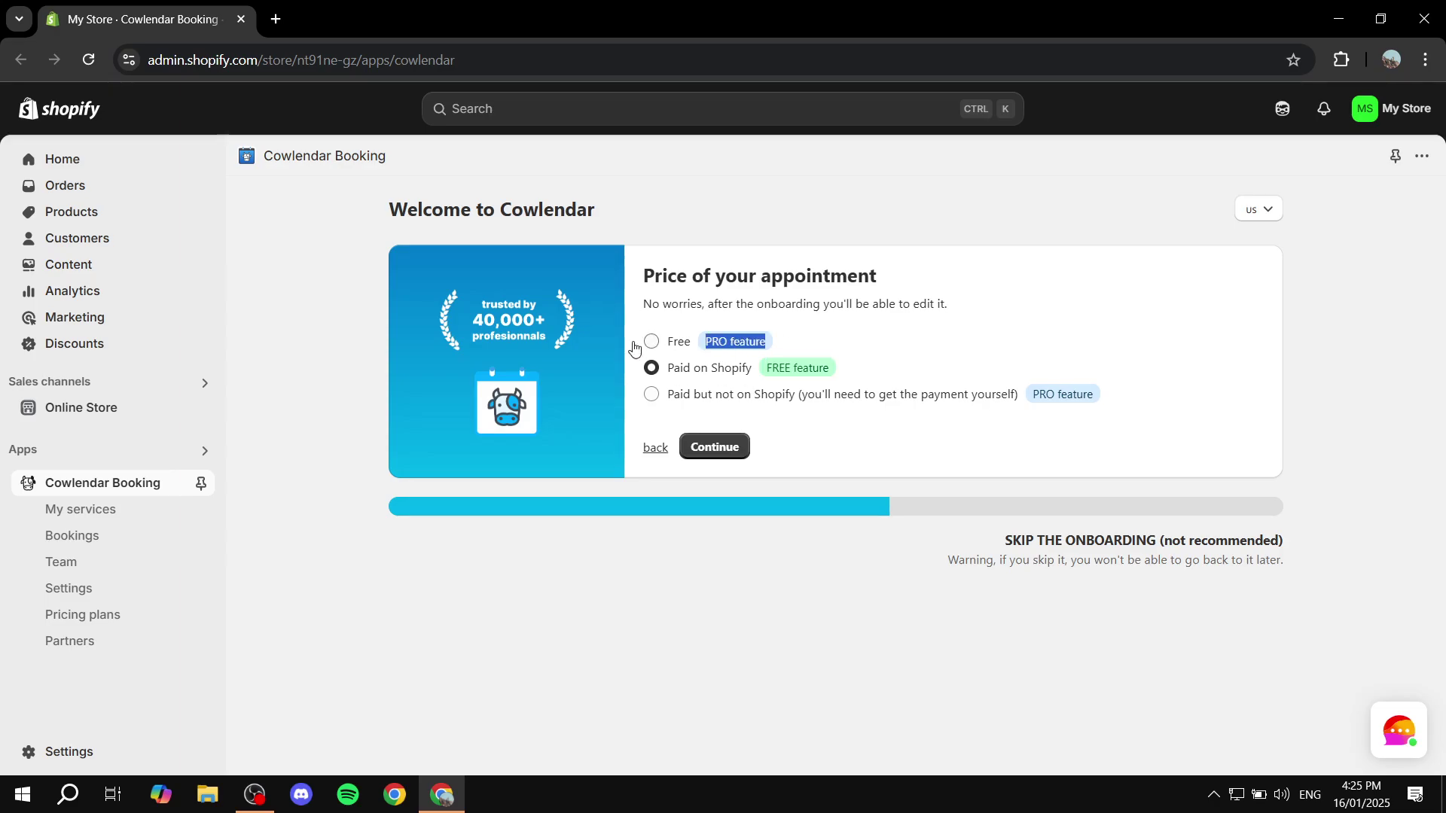
pyautogui.click(719, 448)
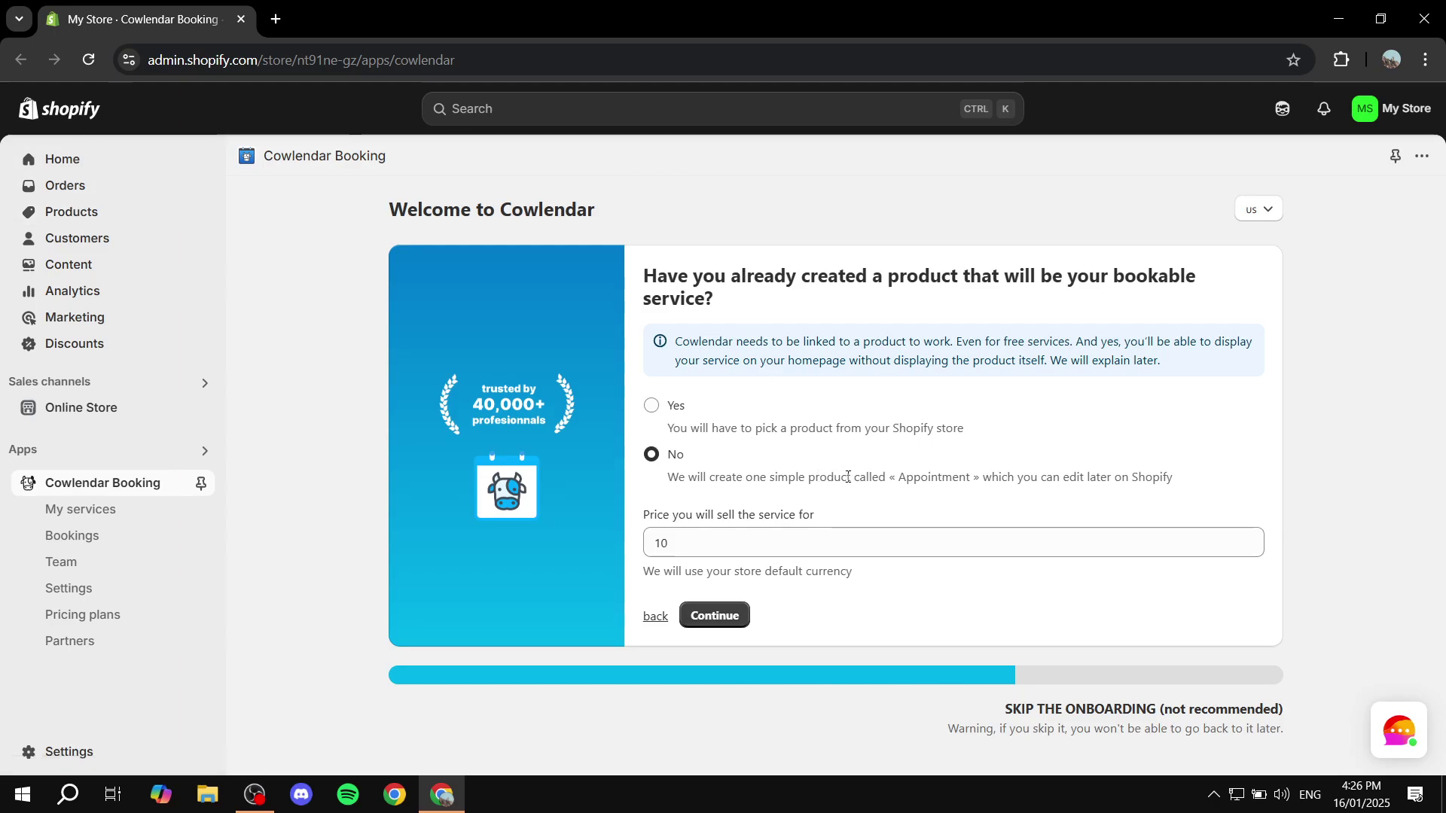
# Compare both answers about an existing bookable product and choose Yes to use one from the store.
pyautogui.click(654, 406)
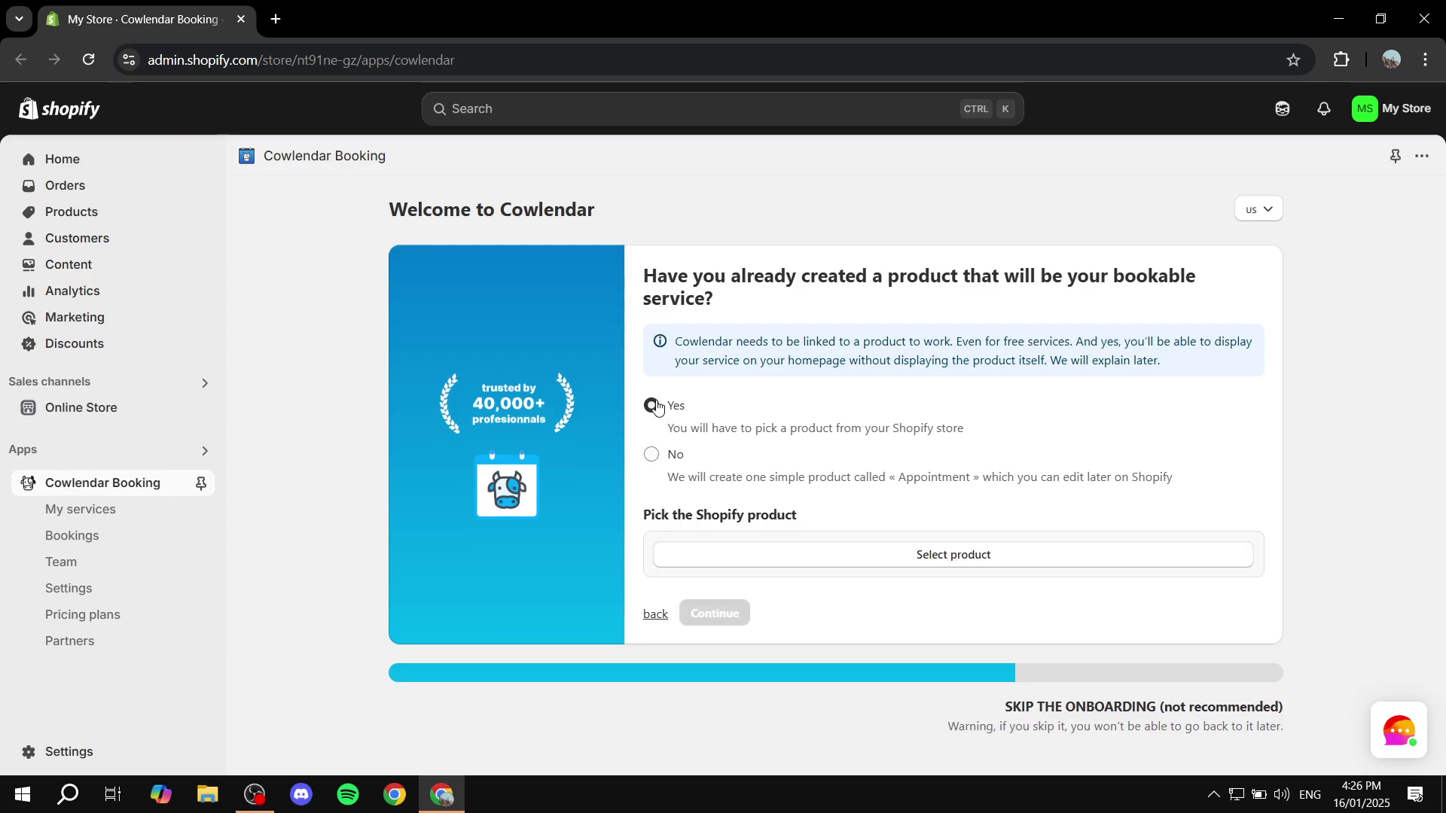
pyautogui.click(671, 455)
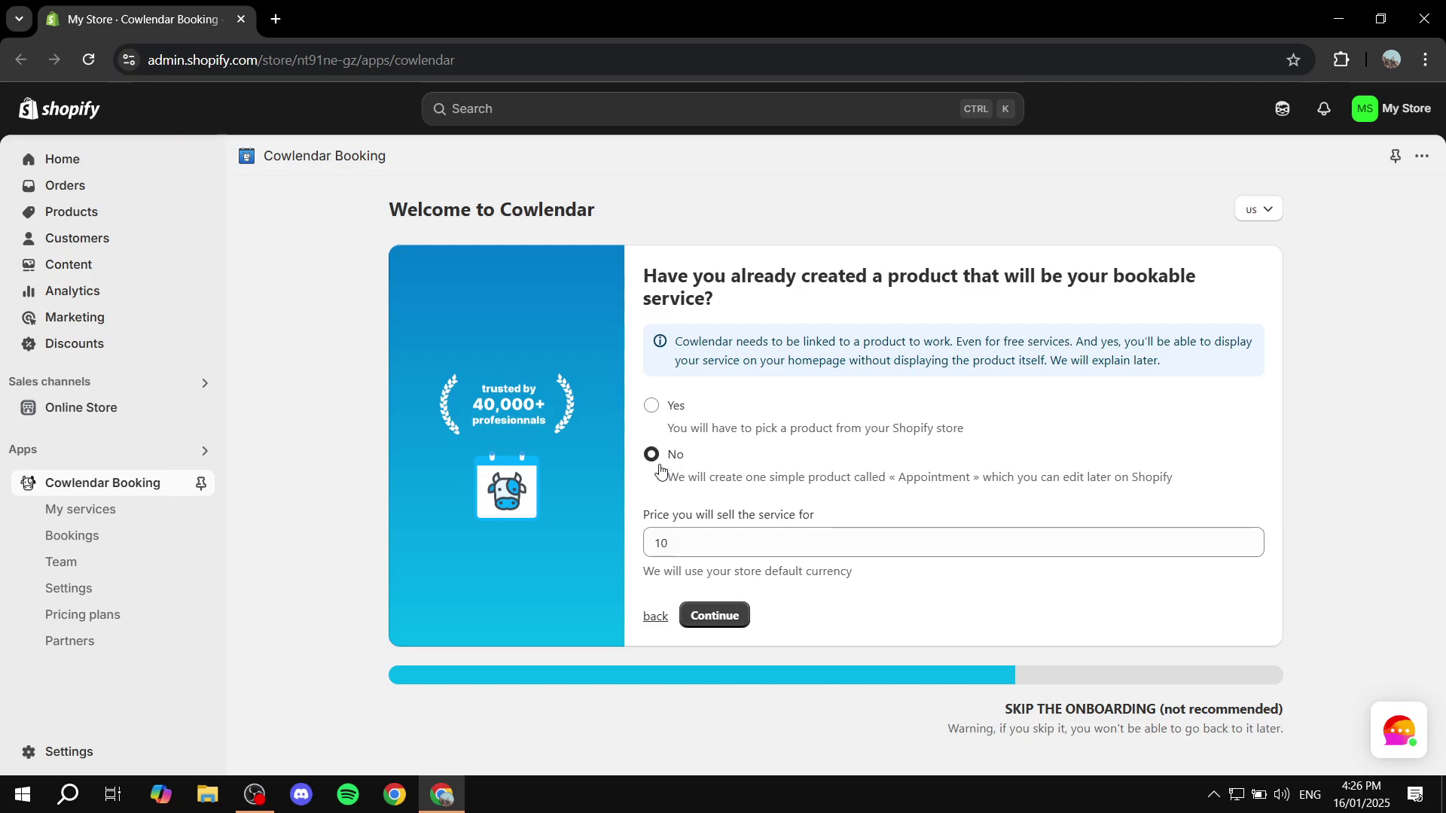
pyautogui.click(677, 413)
pyautogui.moveTo(645, 510); pyautogui.dragTo(827, 522)
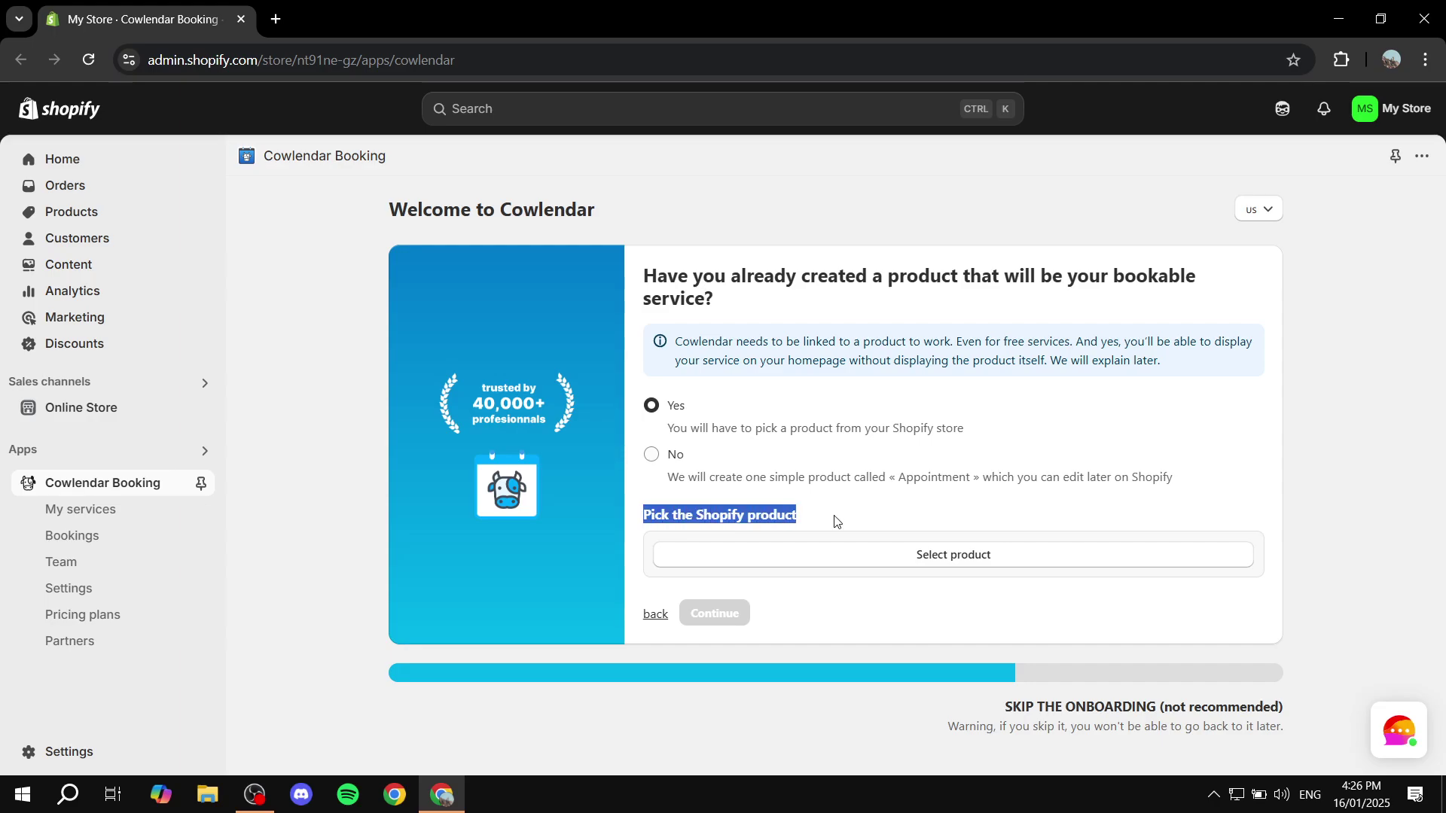
pyautogui.click(859, 521)
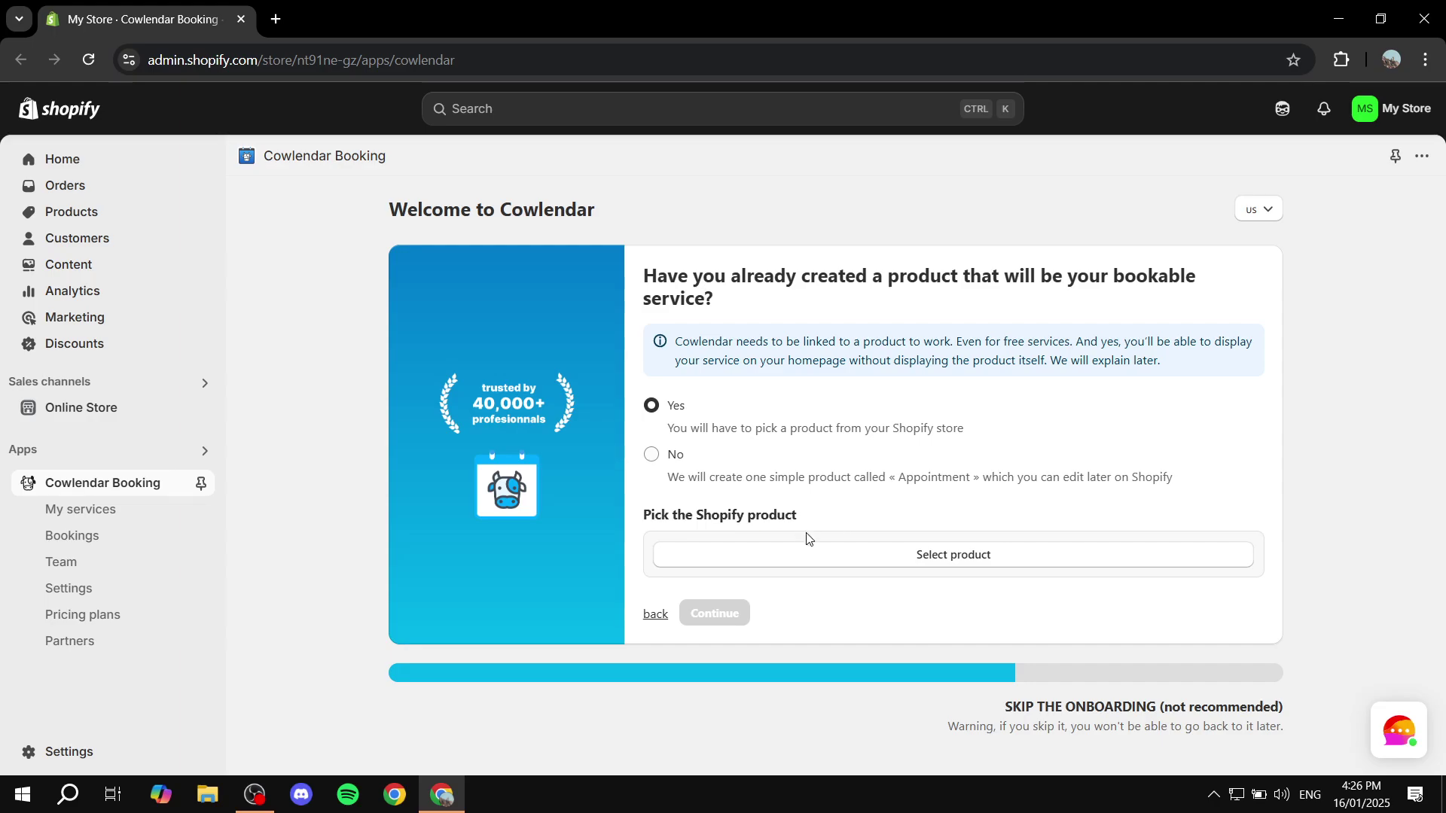
# Pick the Tutorial product as the bookable service and continue to the availability setup.
pyautogui.click(938, 557)
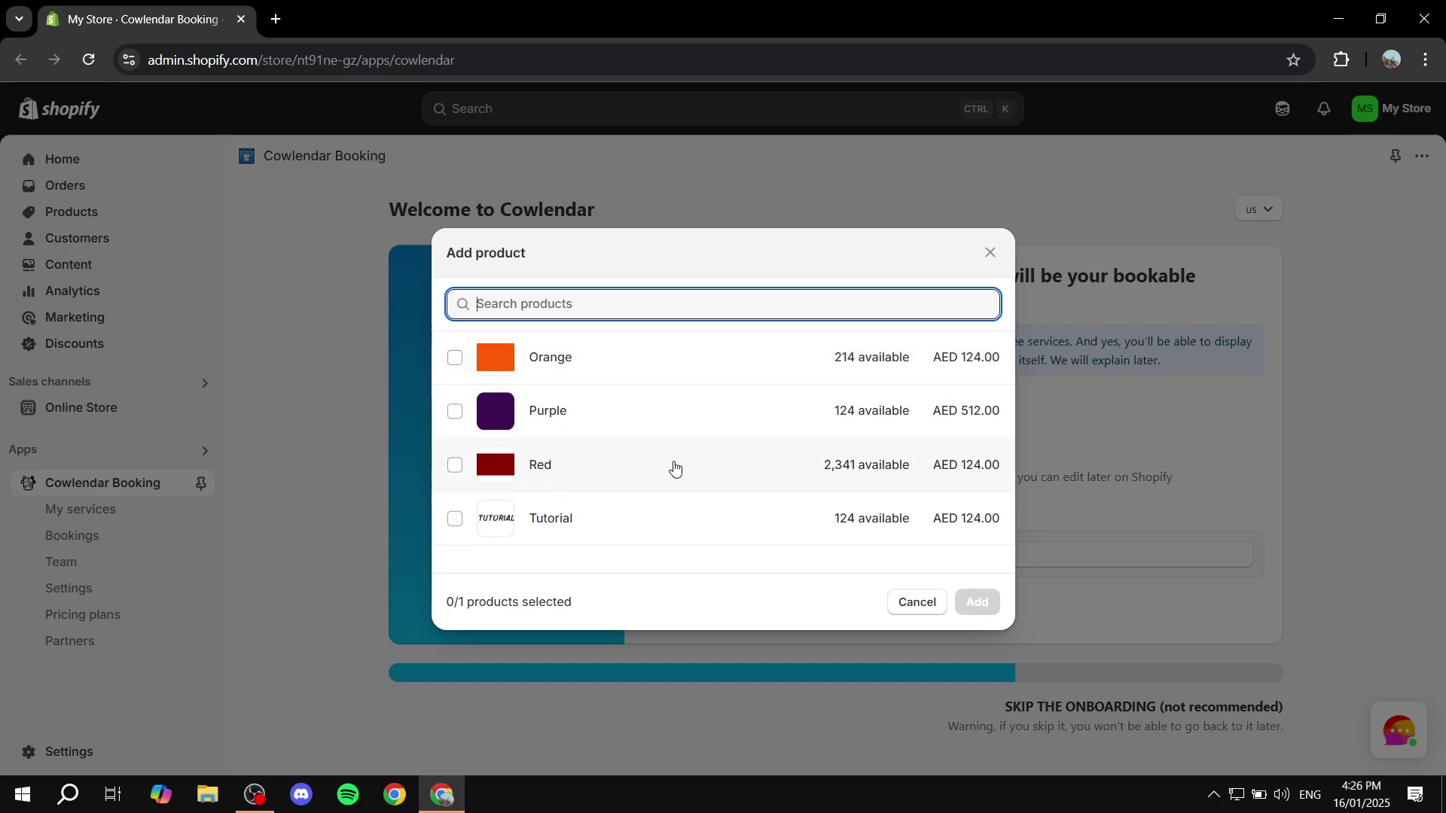
pyautogui.click(454, 518)
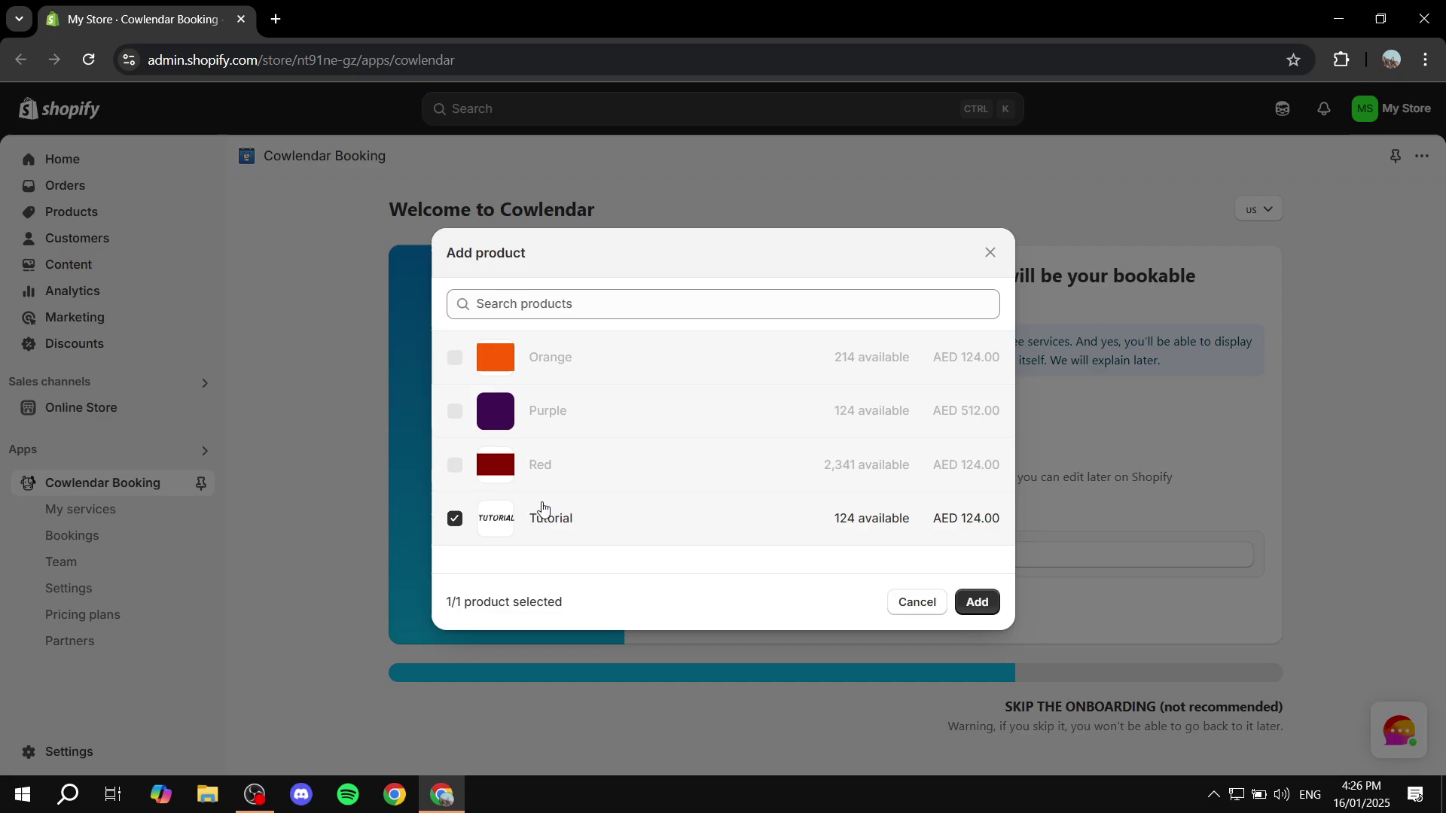
pyautogui.click(979, 605)
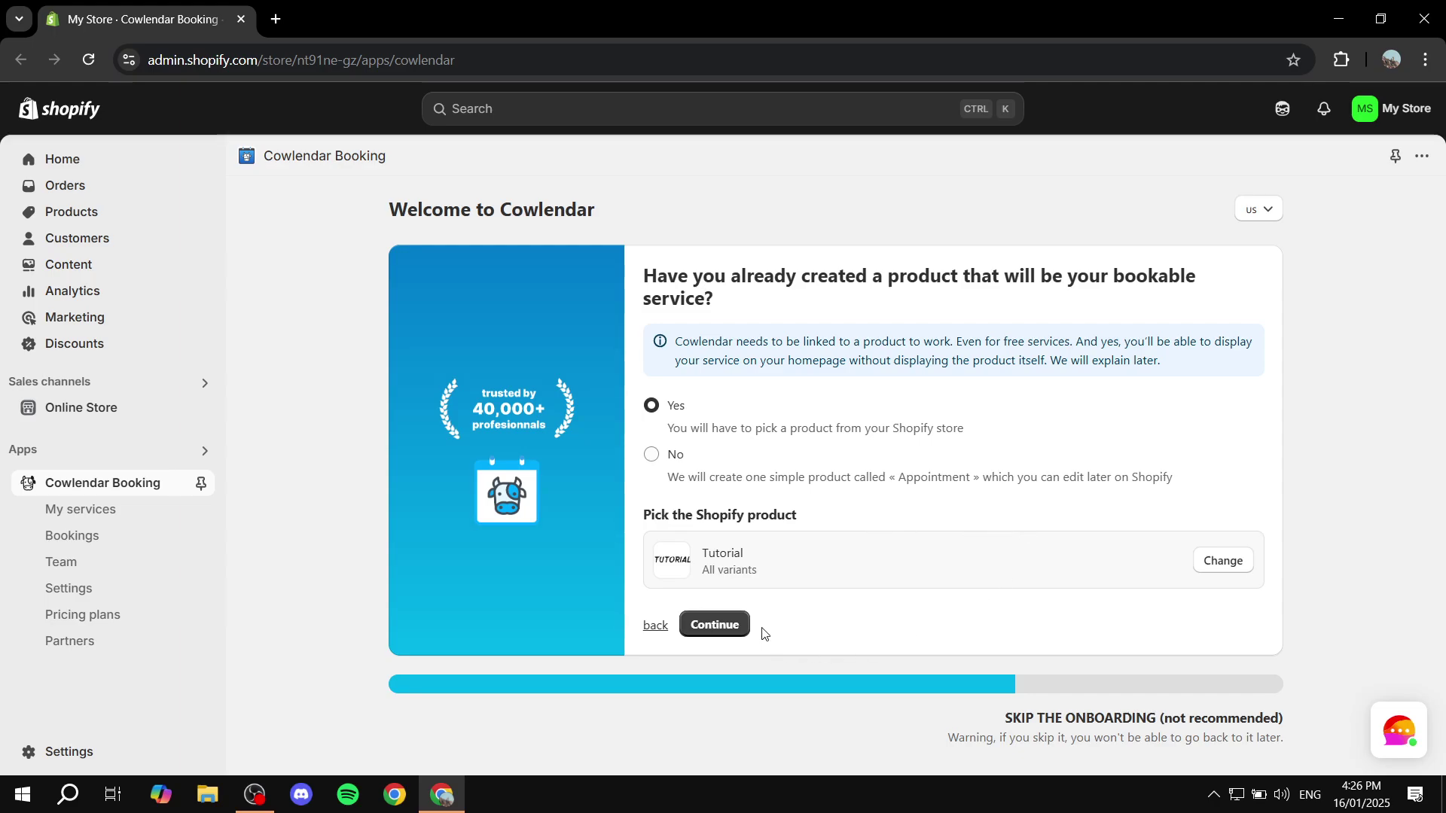
pyautogui.click(713, 624)
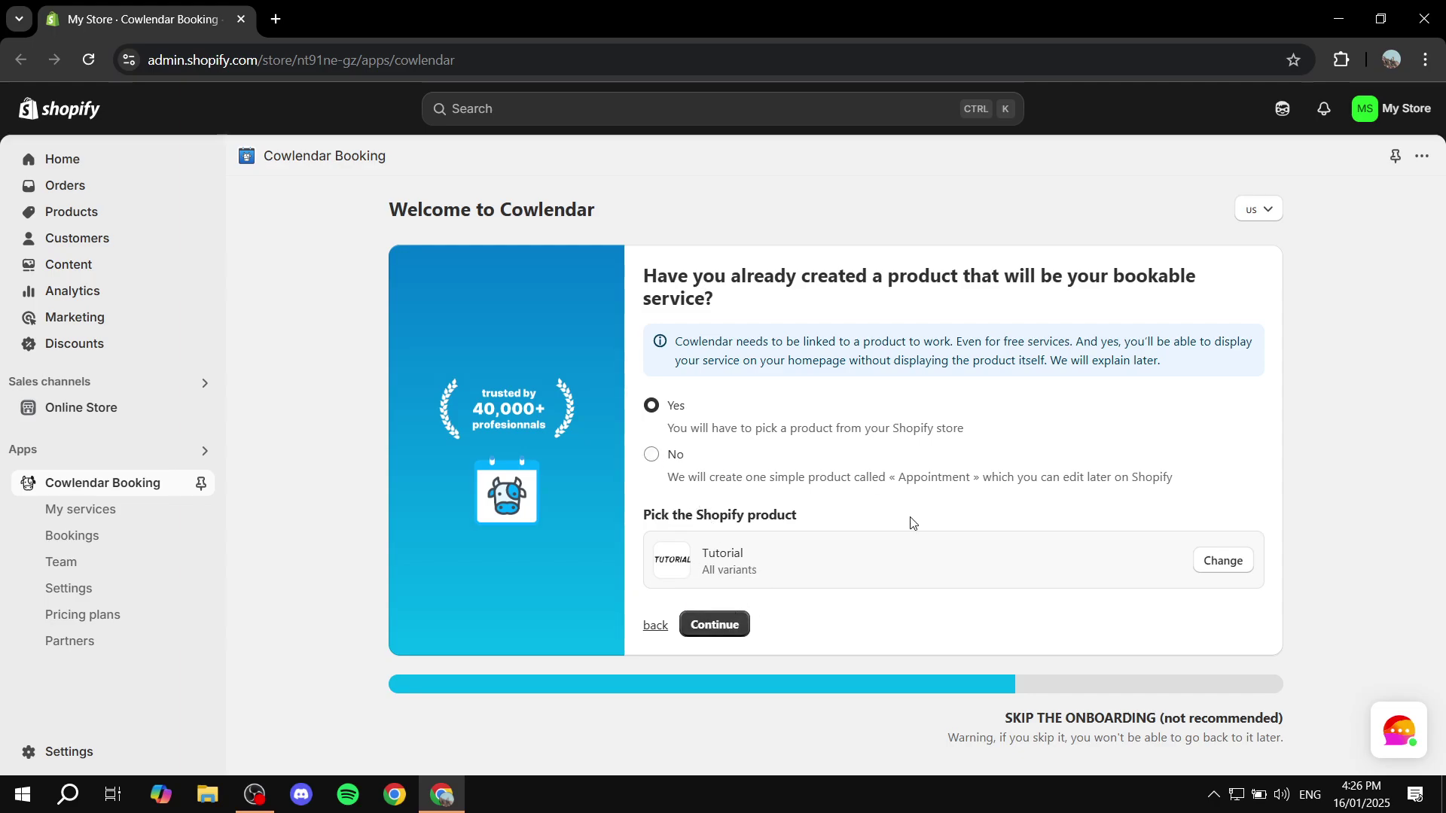
pyautogui.click(729, 629)
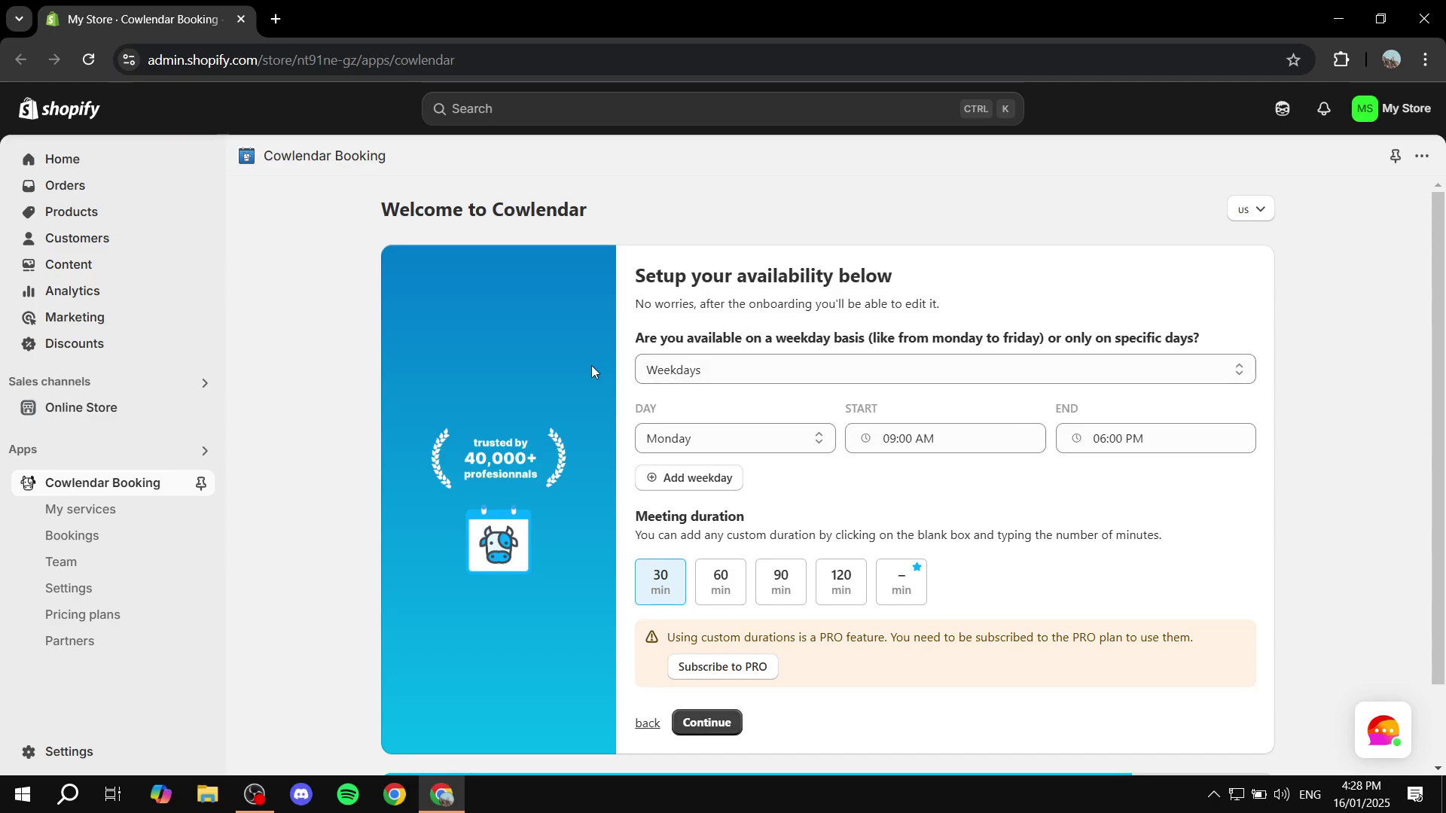
# Try Date ranges as the availability basis and return it to Weekdays.
pyautogui.click(672, 376)
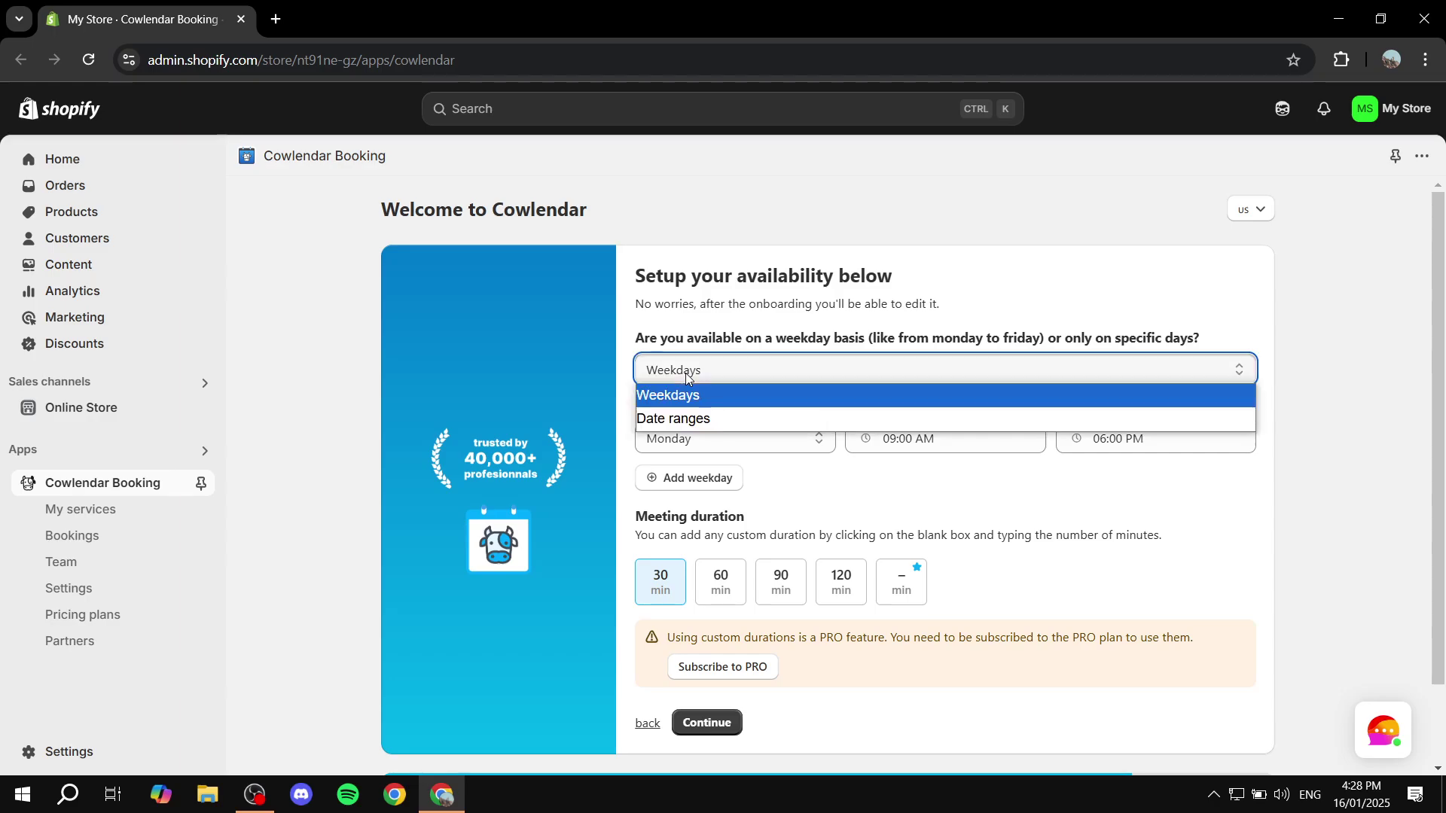
pyautogui.click(696, 420)
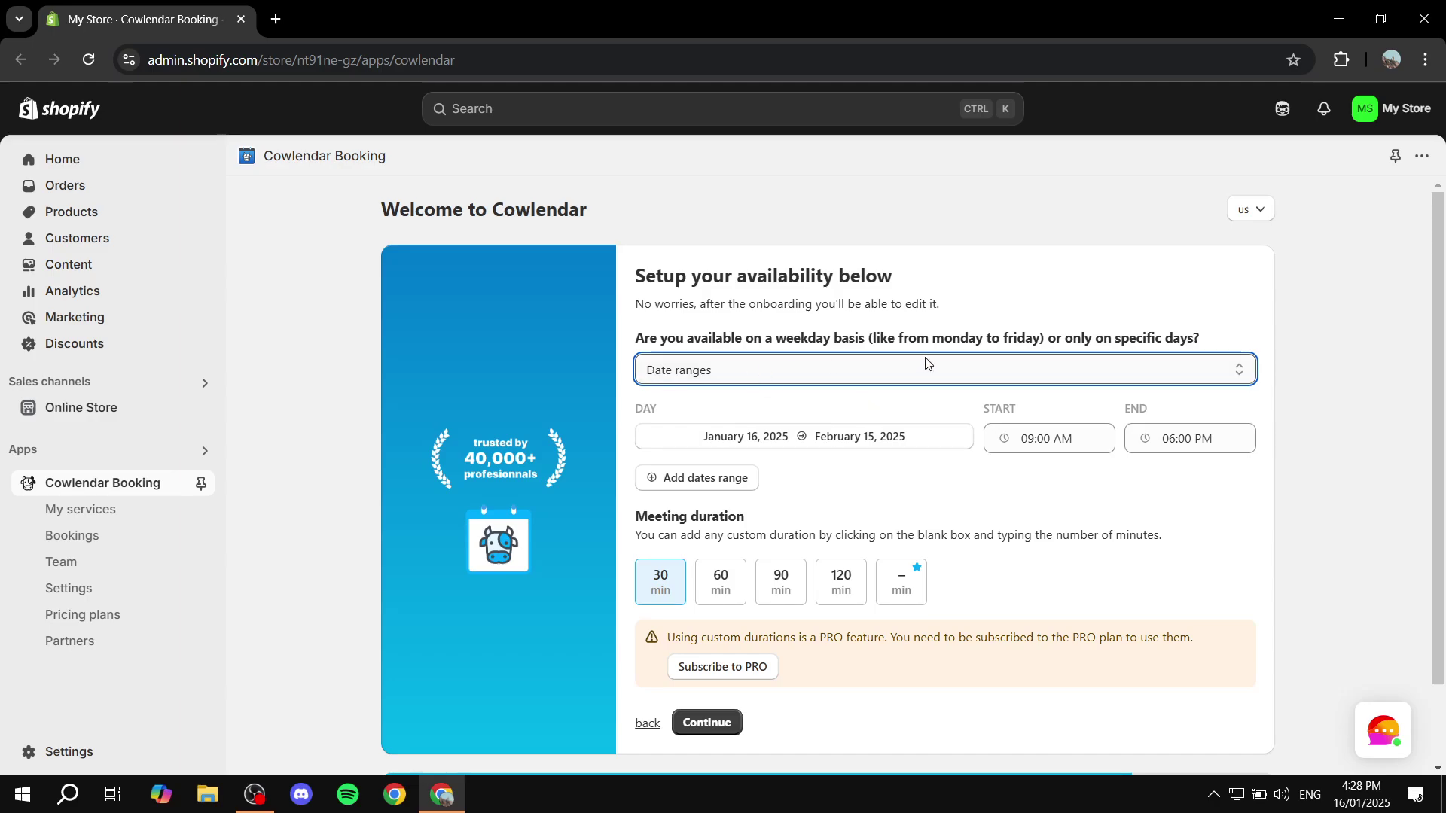
pyautogui.click(768, 375)
pyautogui.click(763, 397)
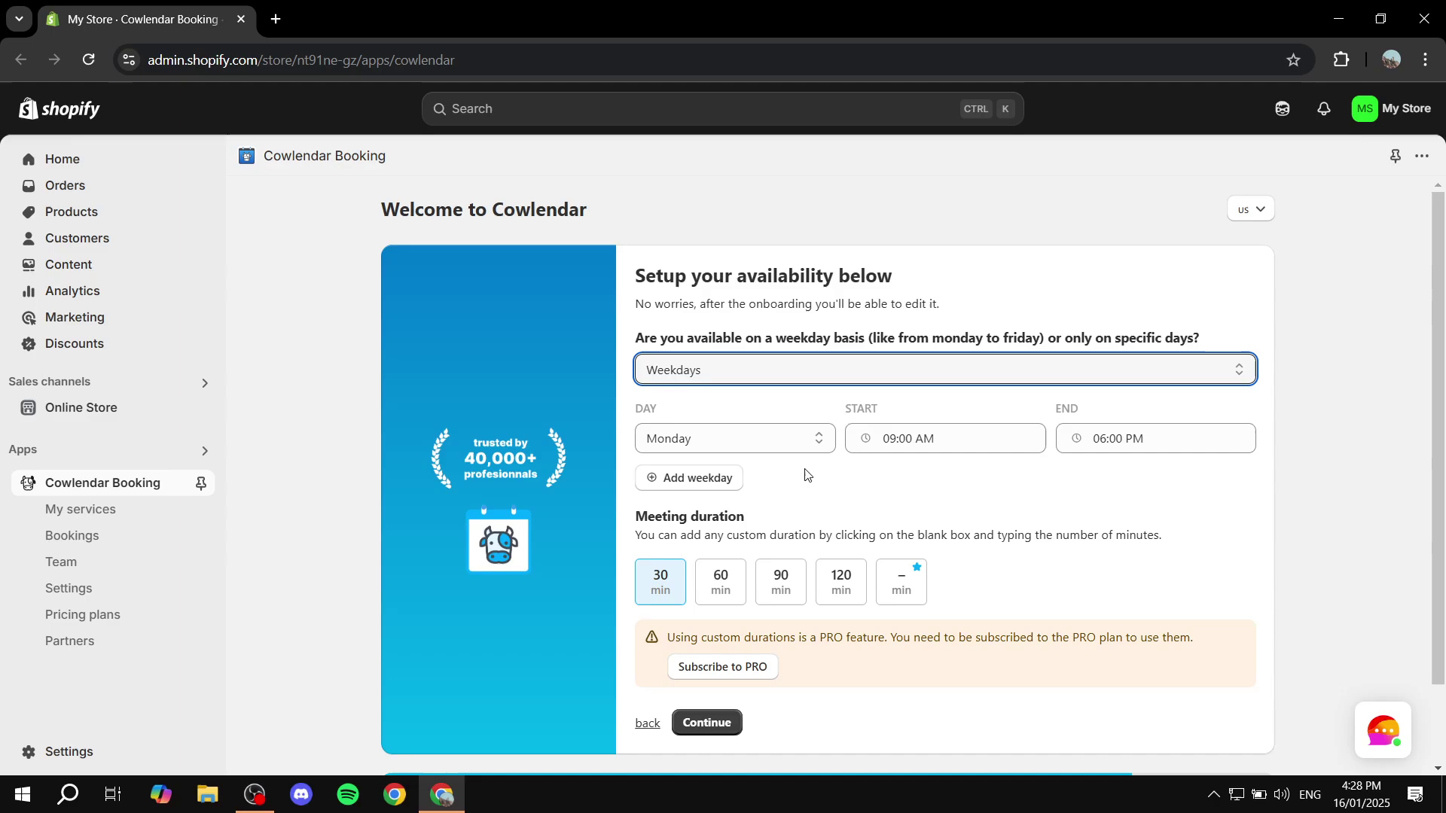
# Try the Mon - Fri, Sat - Sun and Every day options for the first availability row.
pyautogui.click(753, 441)
pyautogui.click(727, 490)
pyautogui.click(748, 437)
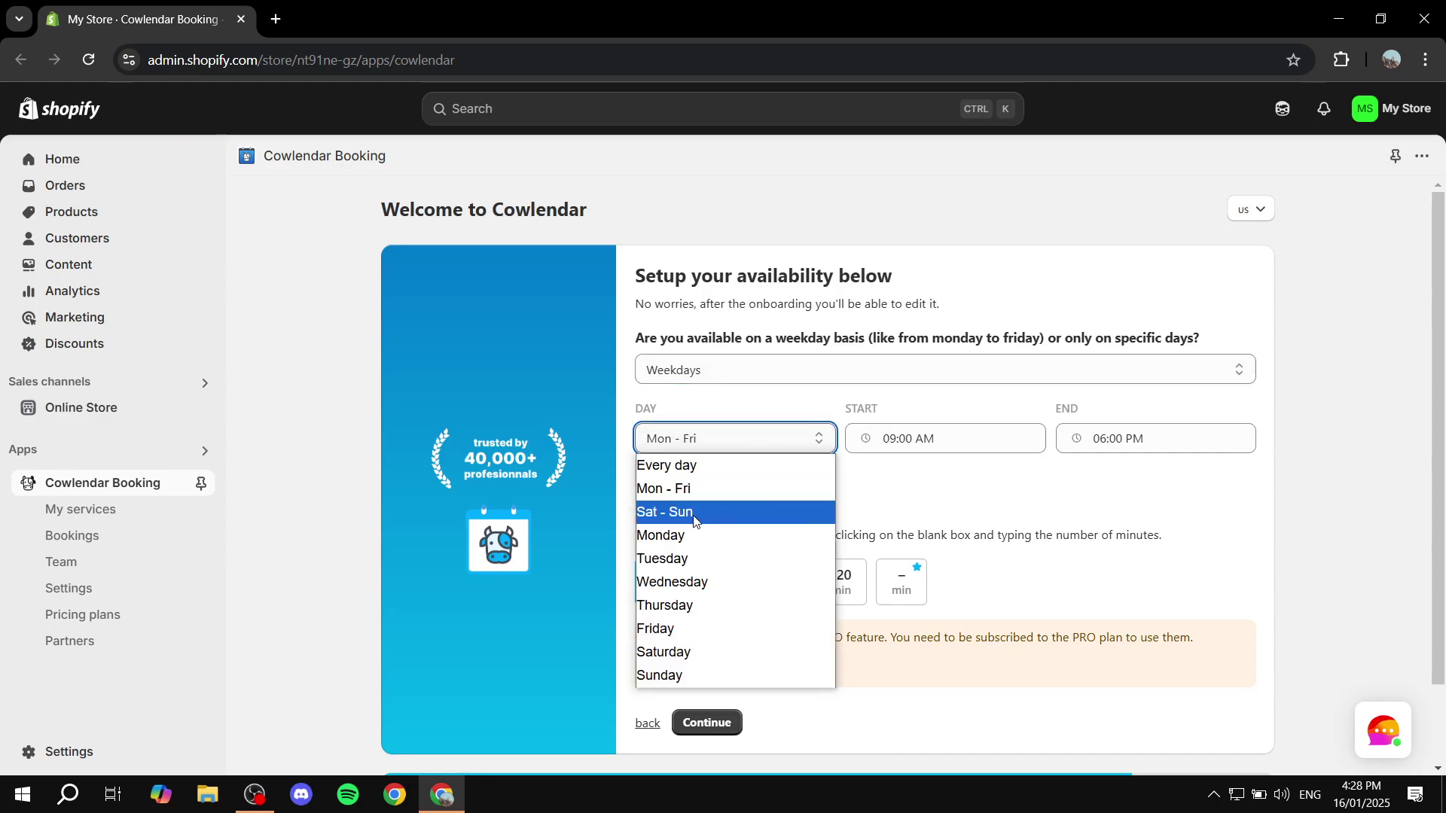
pyautogui.click(740, 513)
pyautogui.click(736, 435)
pyautogui.click(716, 465)
# Set the first availability row to Sunday and add rows for Monday and Tuesday.
pyautogui.click(728, 435)
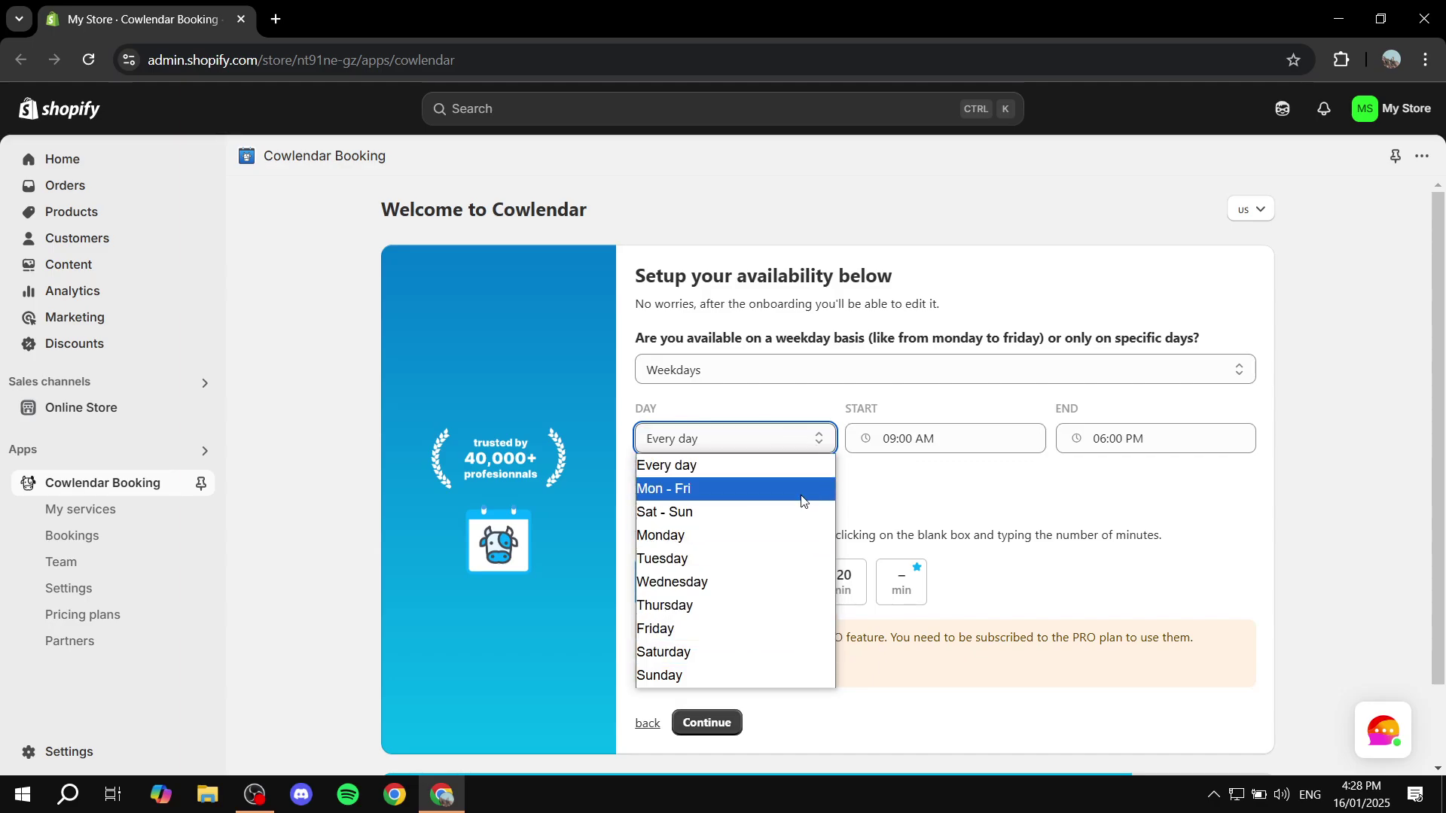
pyautogui.click(698, 675)
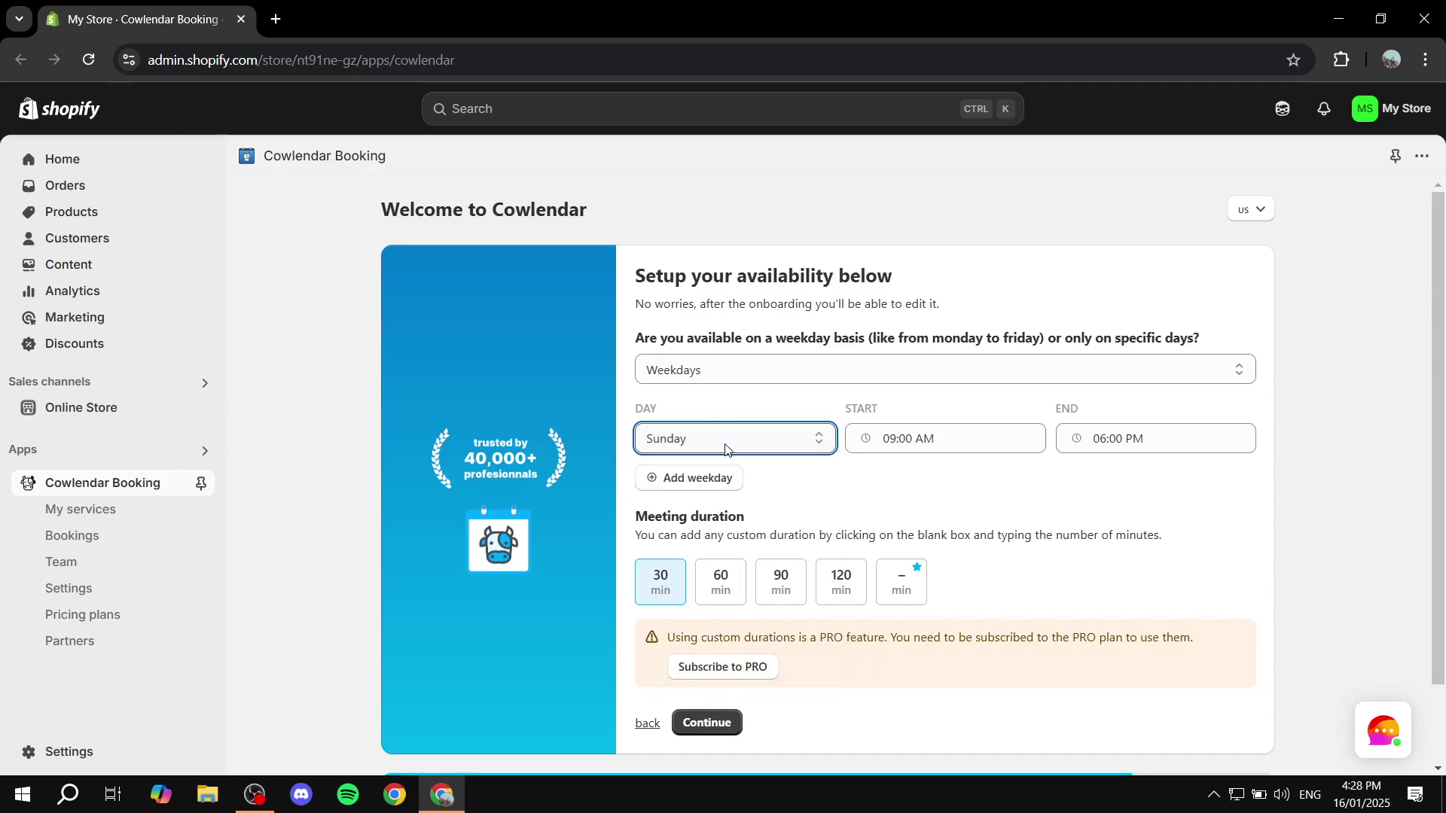
pyautogui.click(698, 479)
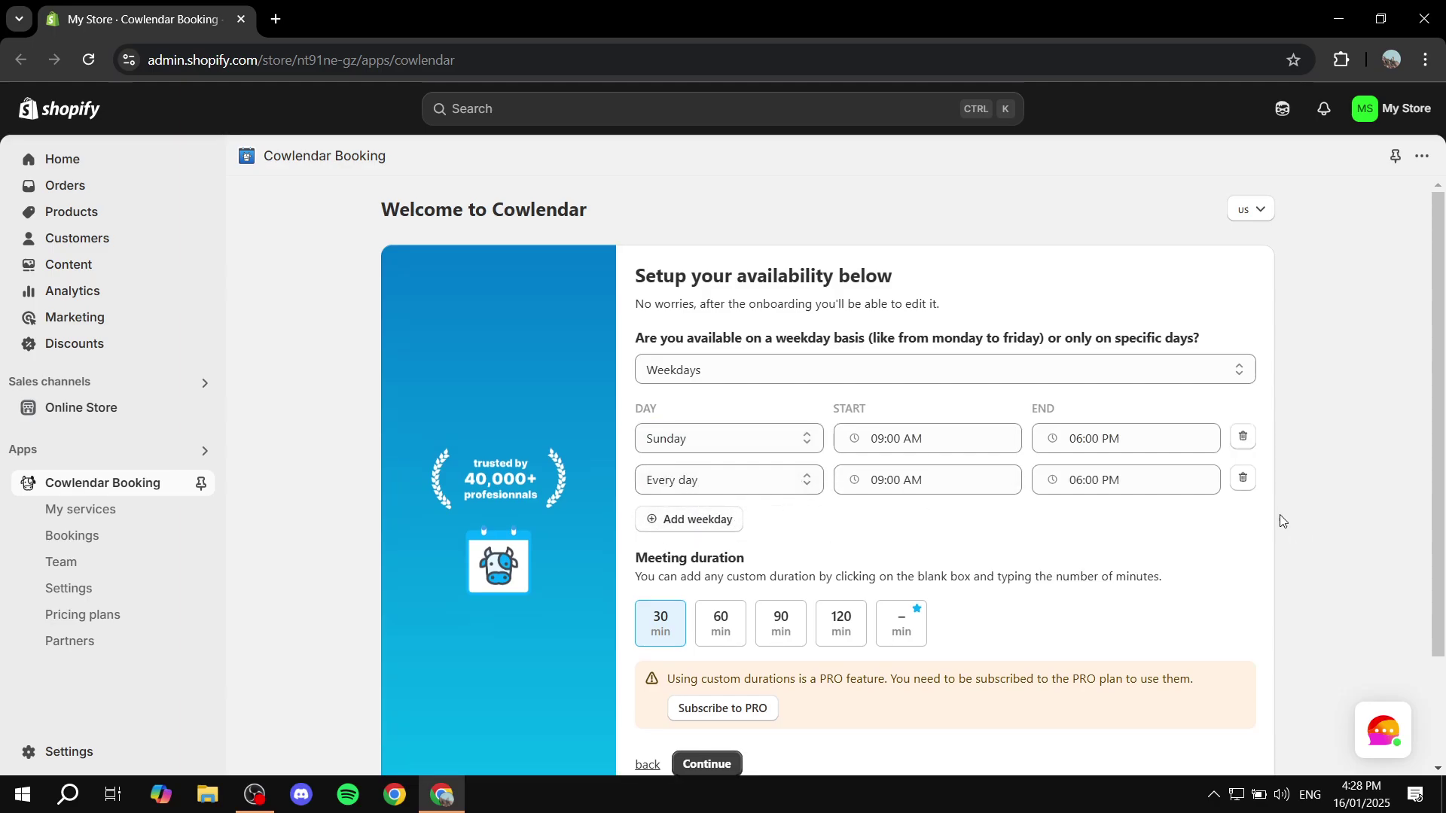
pyautogui.click(759, 487)
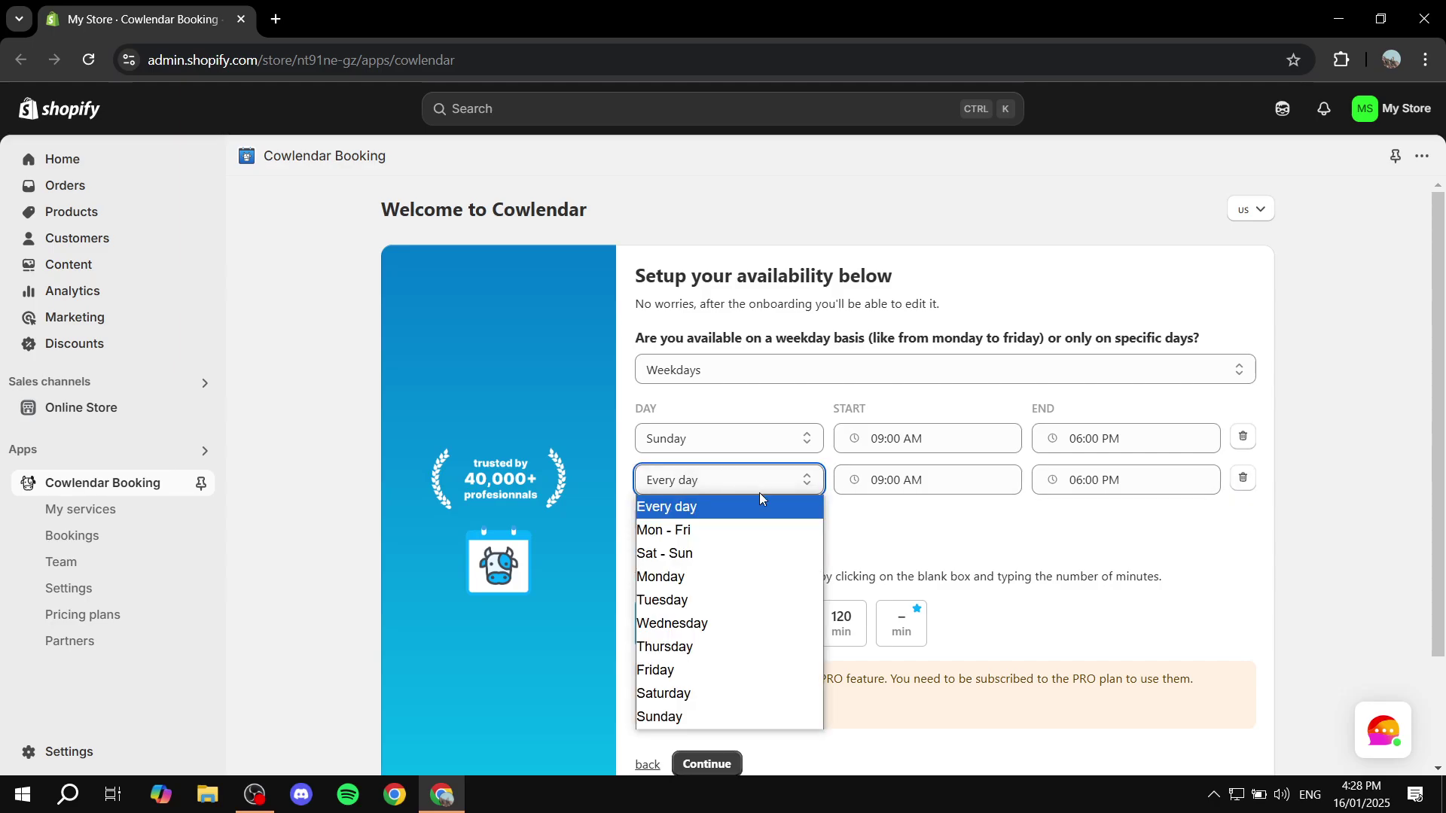
pyautogui.click(717, 575)
pyautogui.click(711, 515)
pyautogui.click(715, 522)
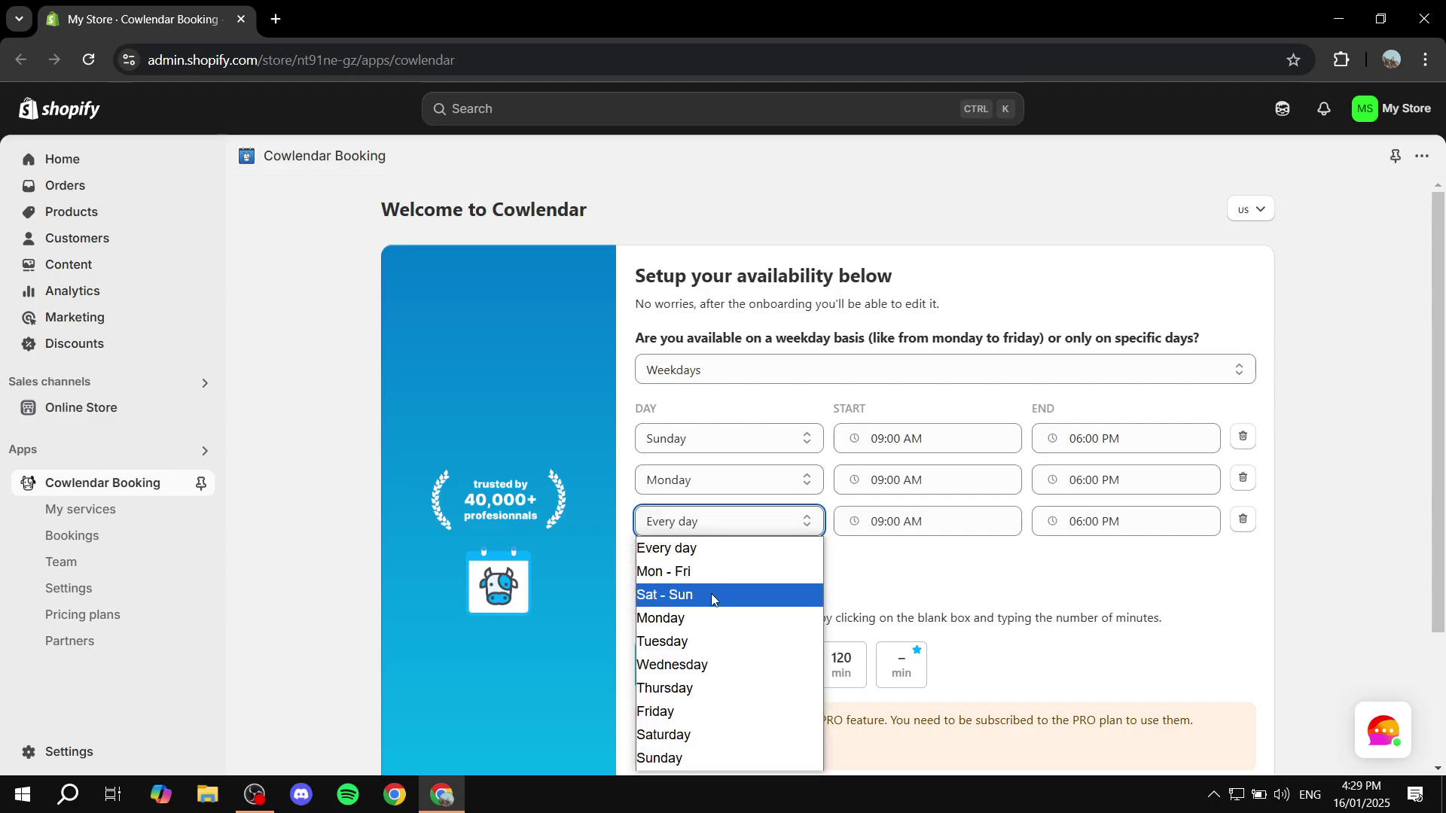
pyautogui.click(712, 638)
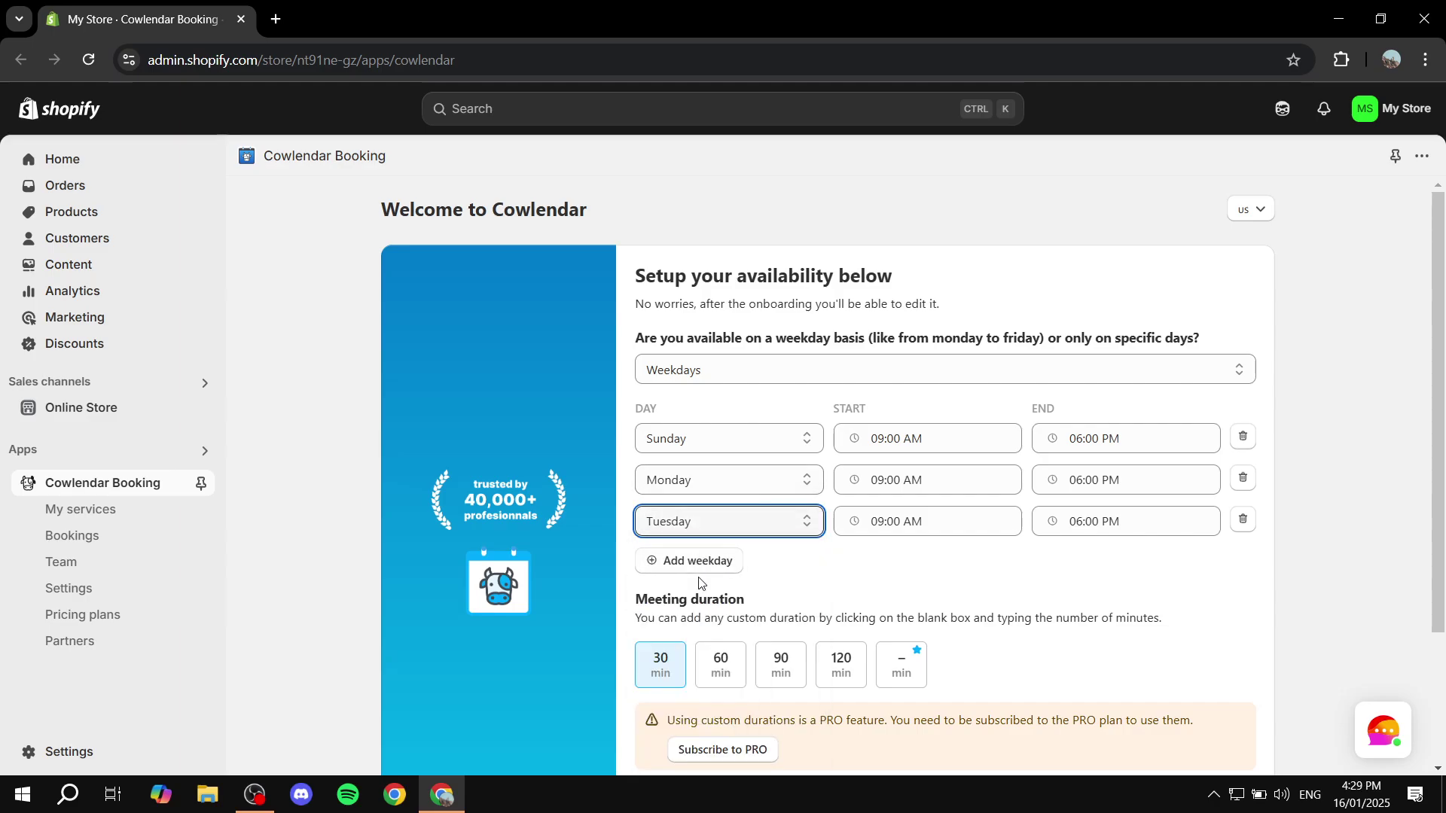
# Keep the 09:00 AM to 06:00 PM hours, set the meeting duration to 60 min, and continue the onboarding.
pyautogui.moveTo(834, 408); pyautogui.dragTo(917, 417)
pyautogui.click(921, 414)
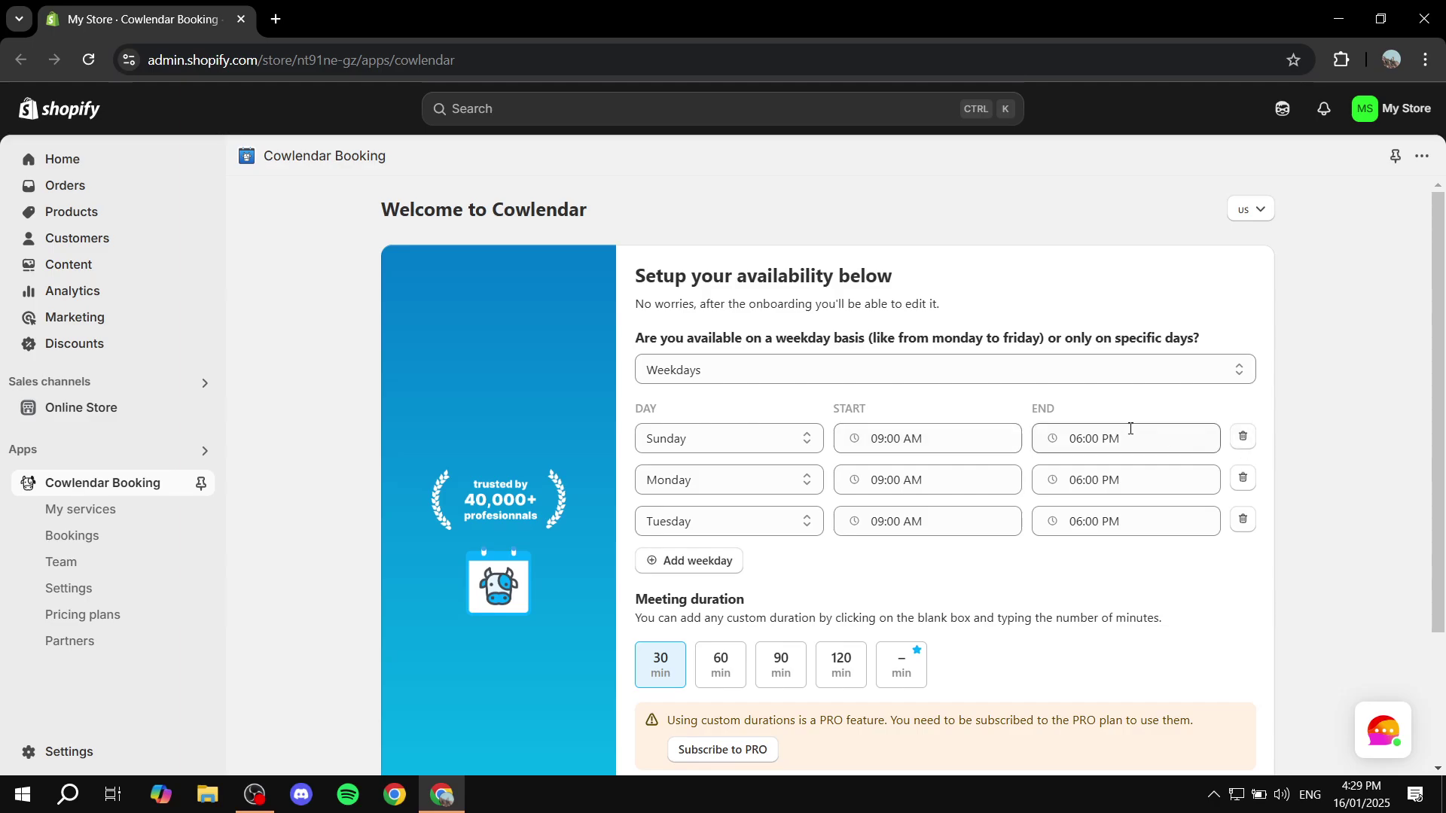
pyautogui.scroll(-3, 1250, 482)
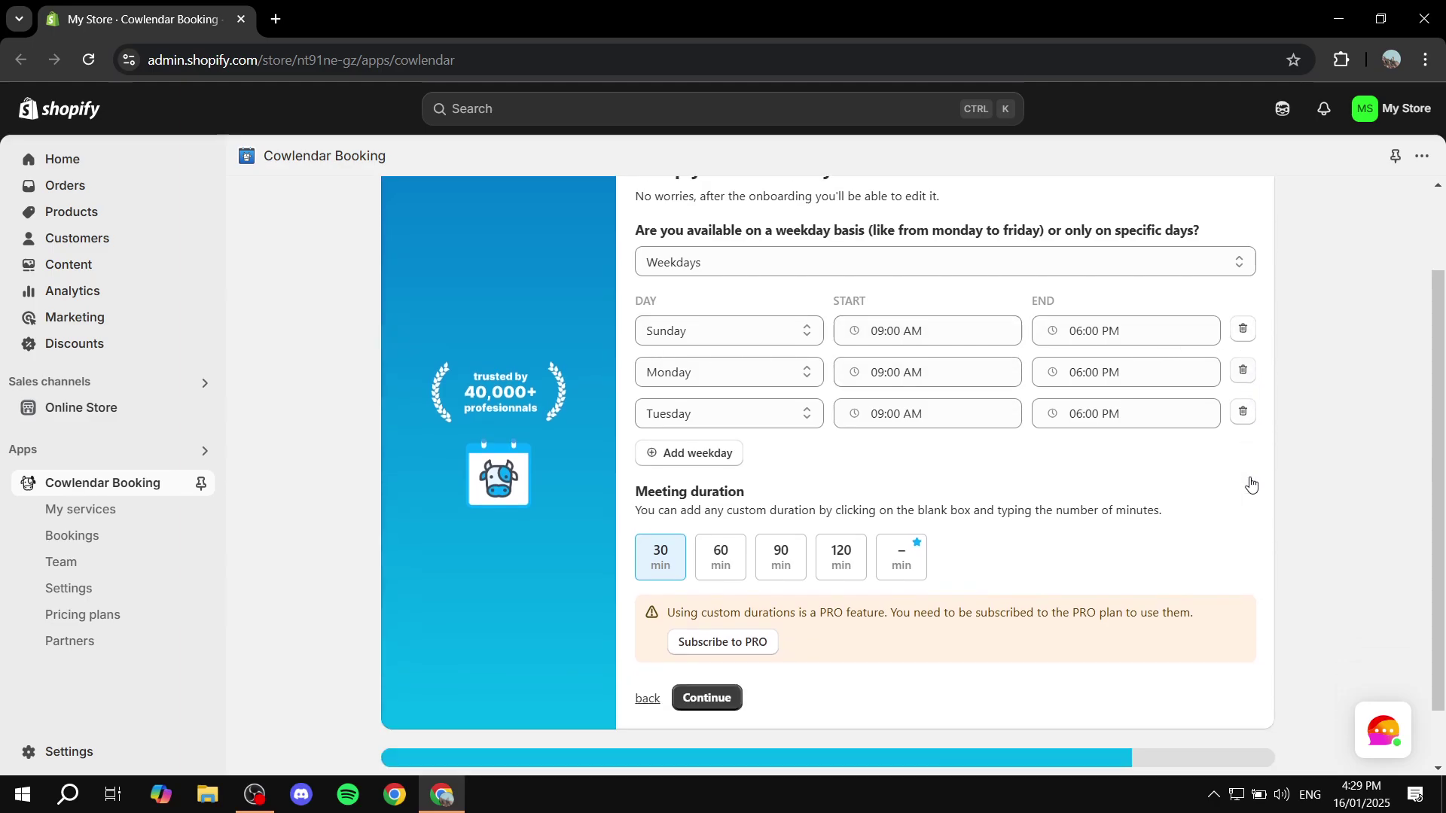
pyautogui.moveTo(665, 421); pyautogui.dragTo(700, 423)
pyautogui.click(791, 428)
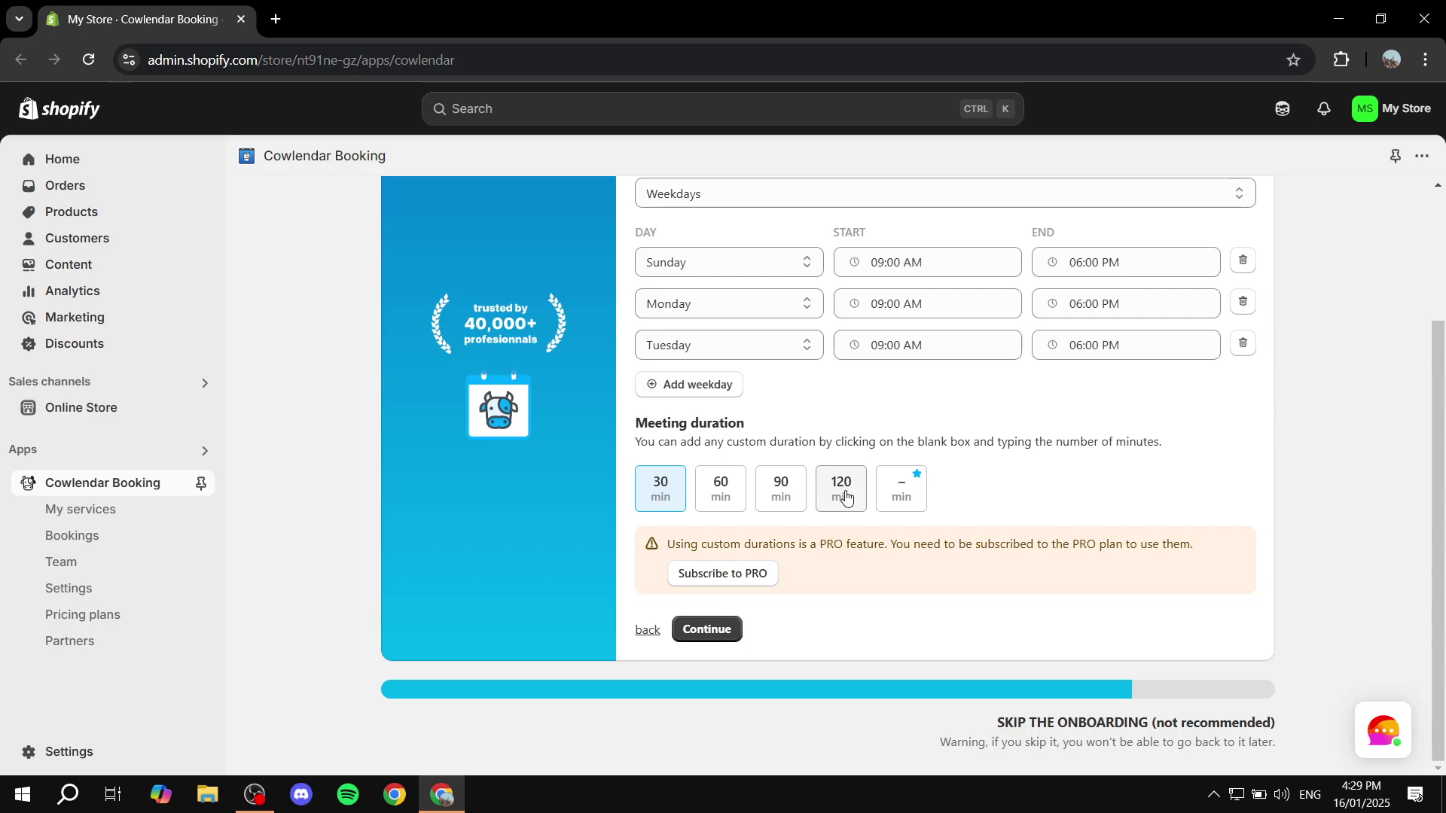
pyautogui.moveTo(801, 544); pyautogui.dragTo(887, 547)
pyautogui.click(906, 564)
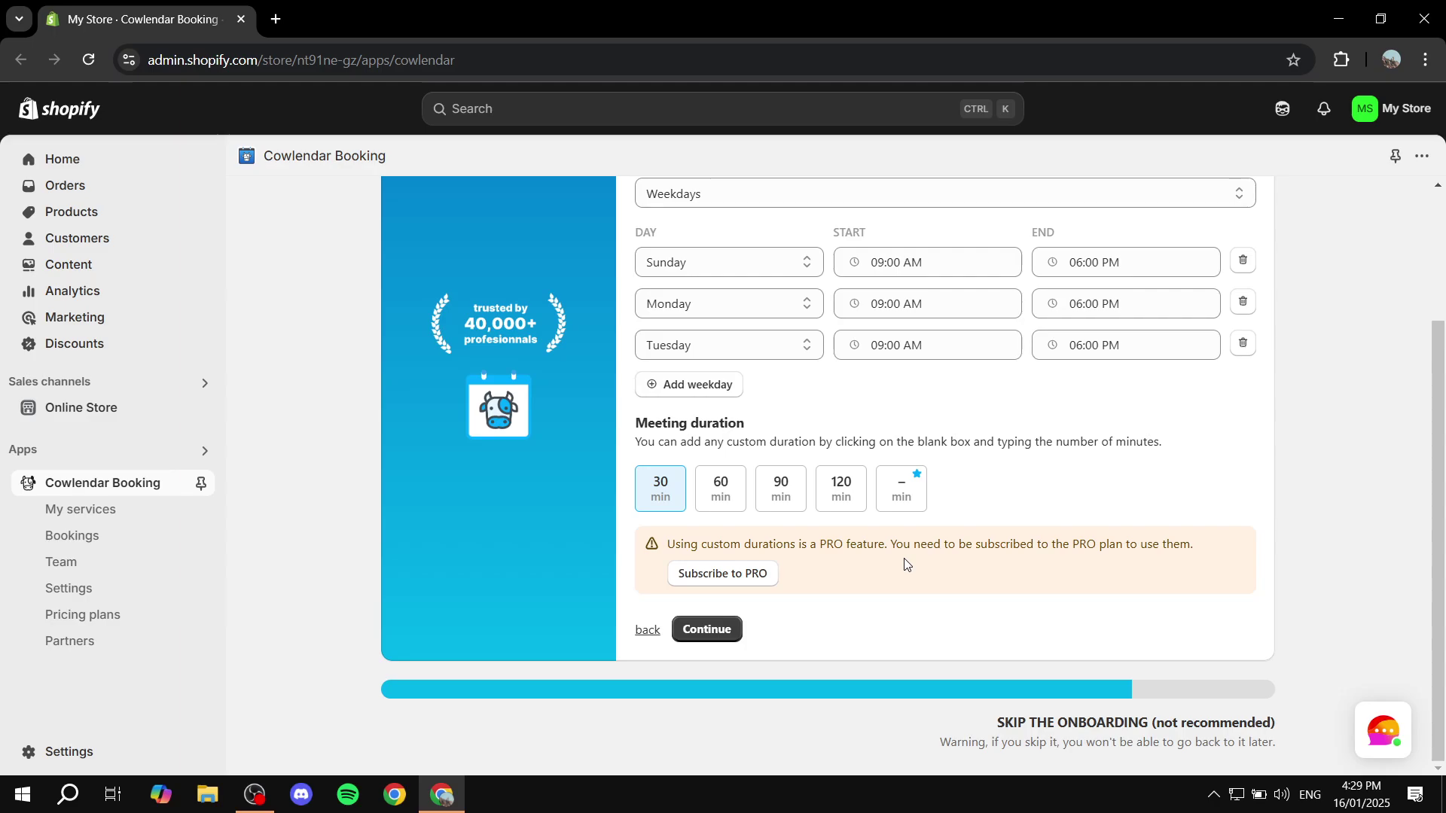
pyautogui.click(717, 489)
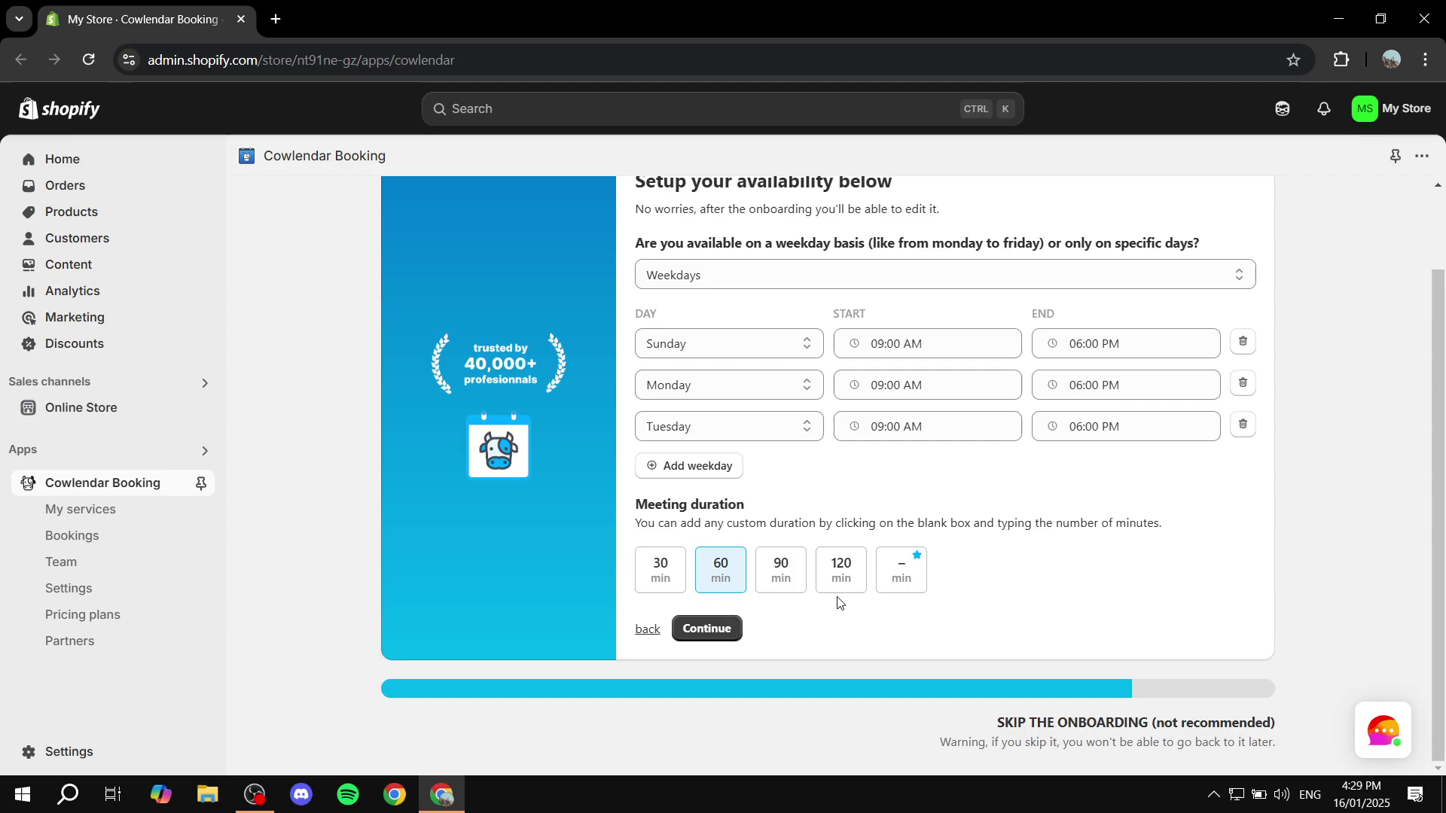
pyautogui.click(731, 629)
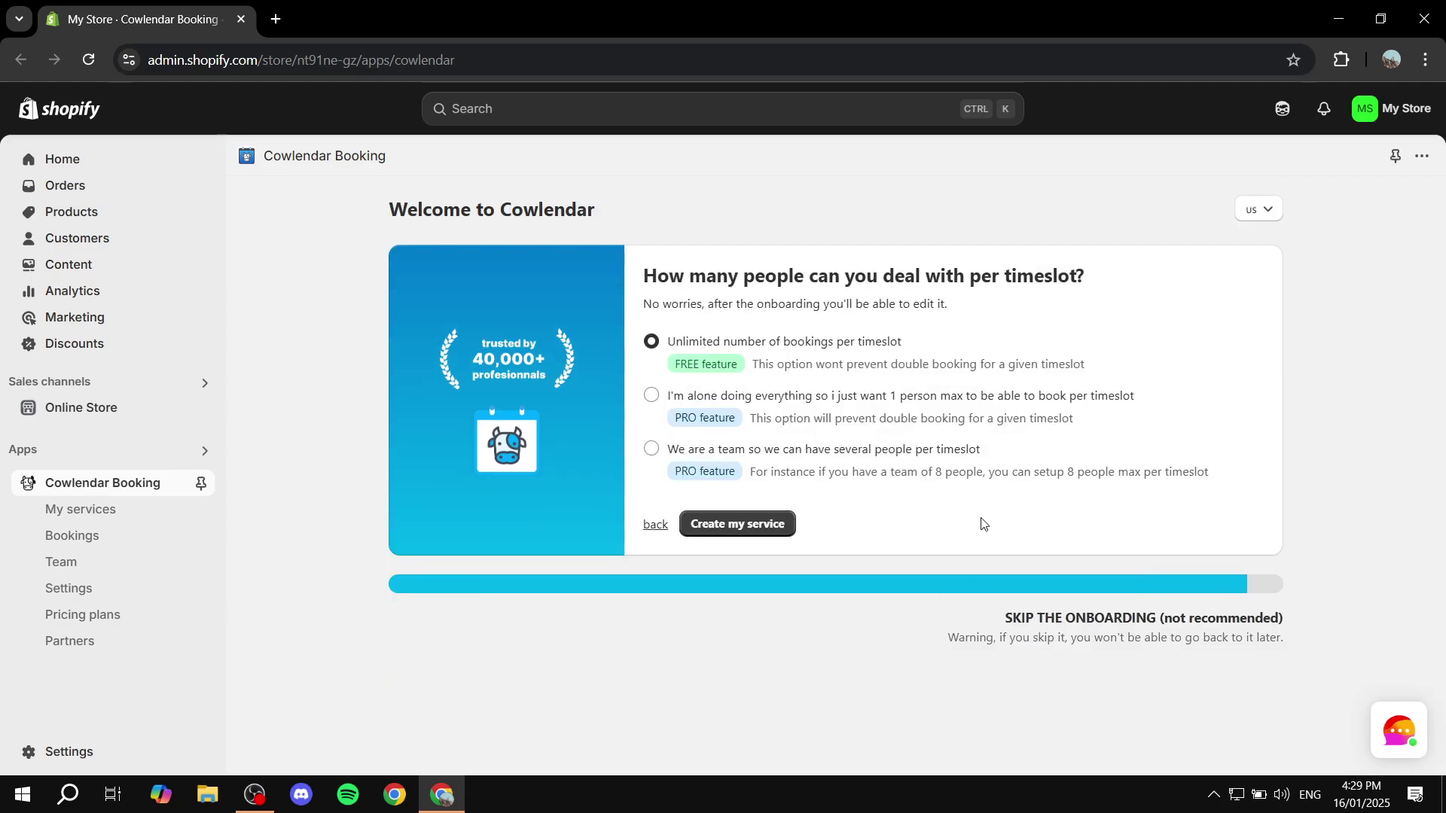
# Examine the people-per-timeslot question and the double booking note under the unlimited bookings option.
pyautogui.moveTo(644, 281); pyautogui.dragTo(1218, 277)
pyautogui.click(1179, 273)
pyautogui.moveTo(813, 276); pyautogui.dragTo(1144, 275)
pyautogui.click(1145, 275)
pyautogui.moveTo(744, 382); pyautogui.dragTo(1111, 371)
pyautogui.click(1161, 372)
pyautogui.moveTo(846, 365); pyautogui.dragTo(1123, 365)
pyautogui.click(1121, 369)
# Try the 1 person max per timeslot option and return to Unlimited number of bookings per timeslot.
pyautogui.click(744, 399)
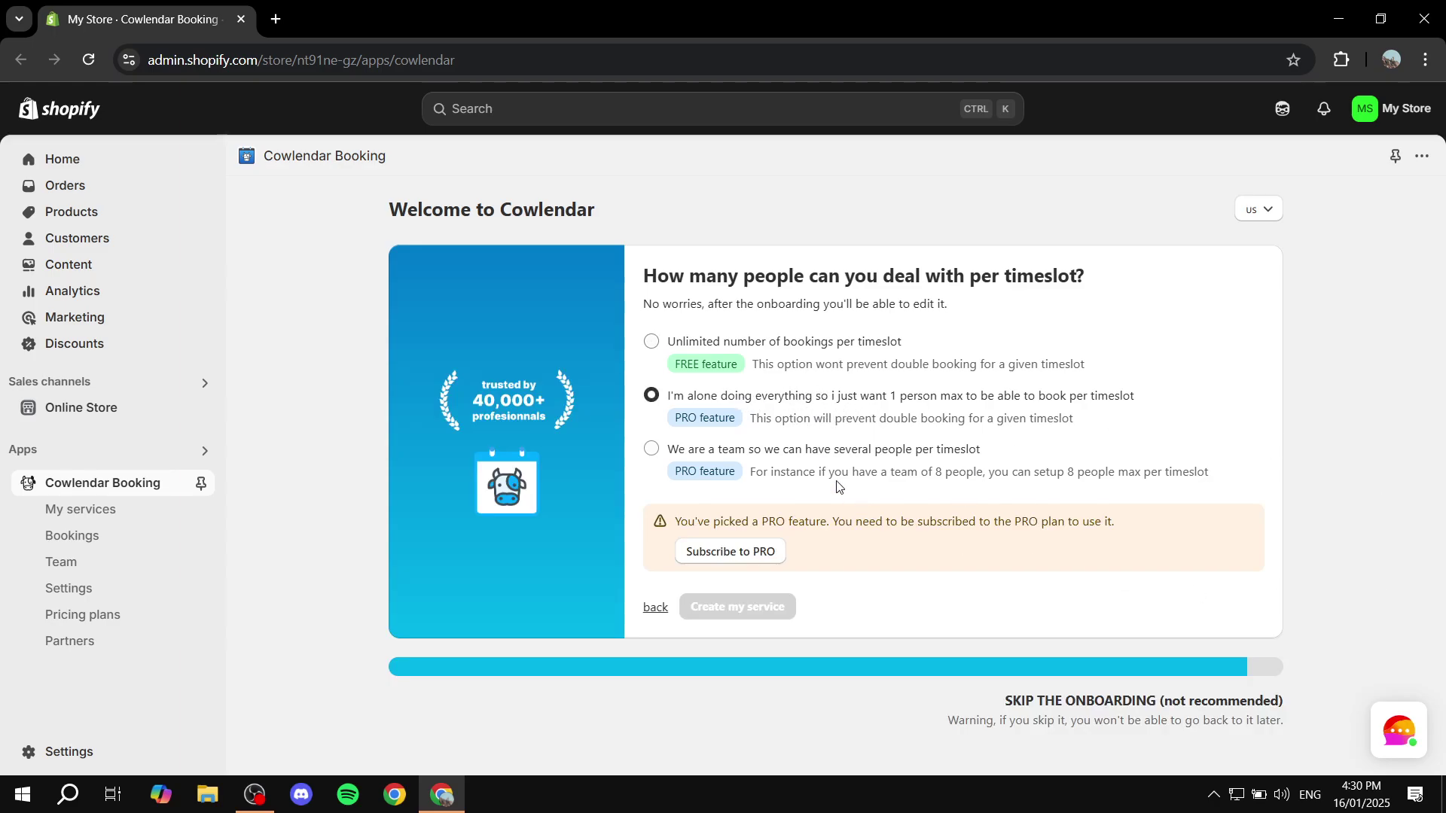
pyautogui.moveTo(684, 420); pyautogui.dragTo(712, 419)
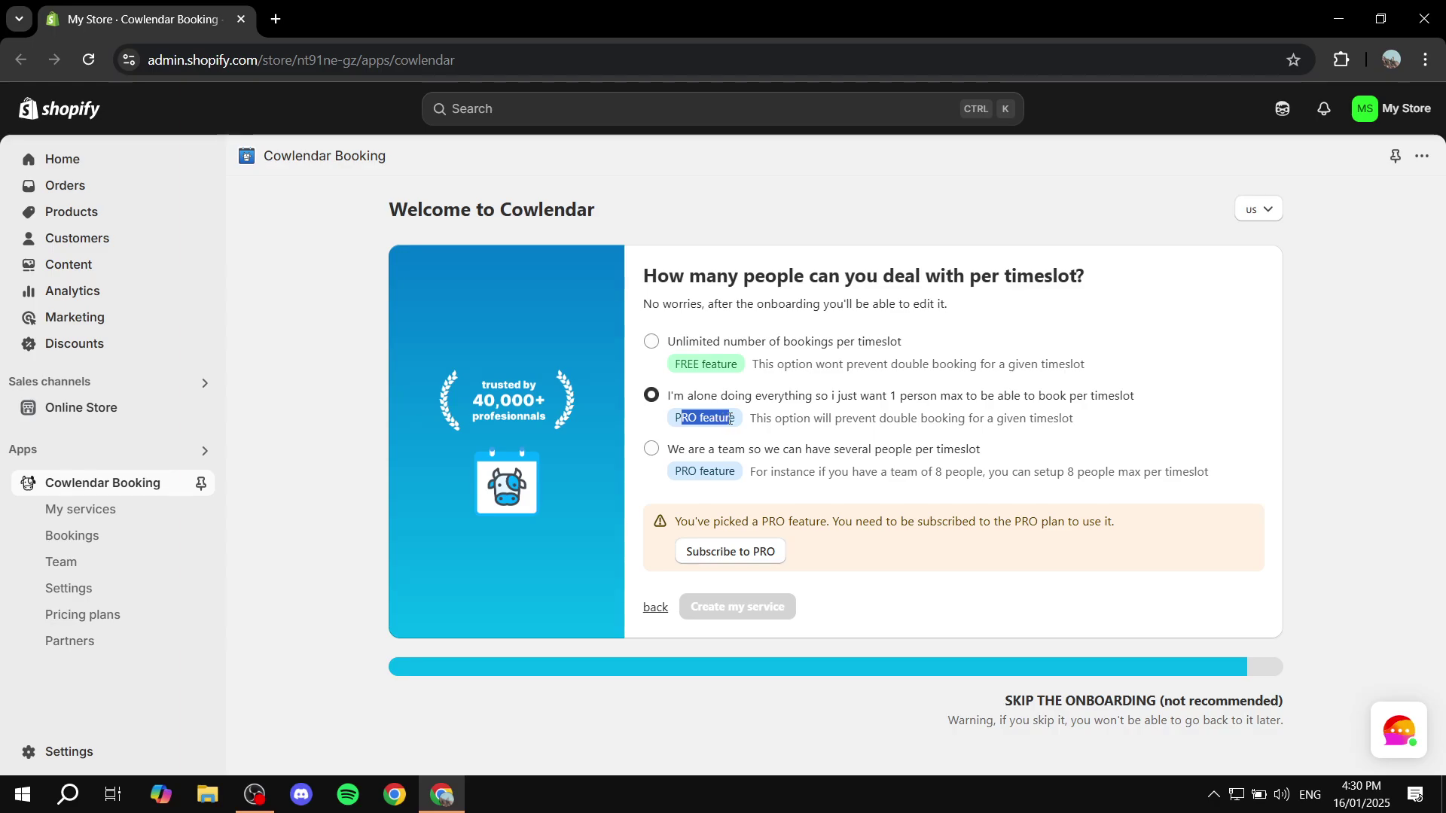
pyautogui.click(652, 343)
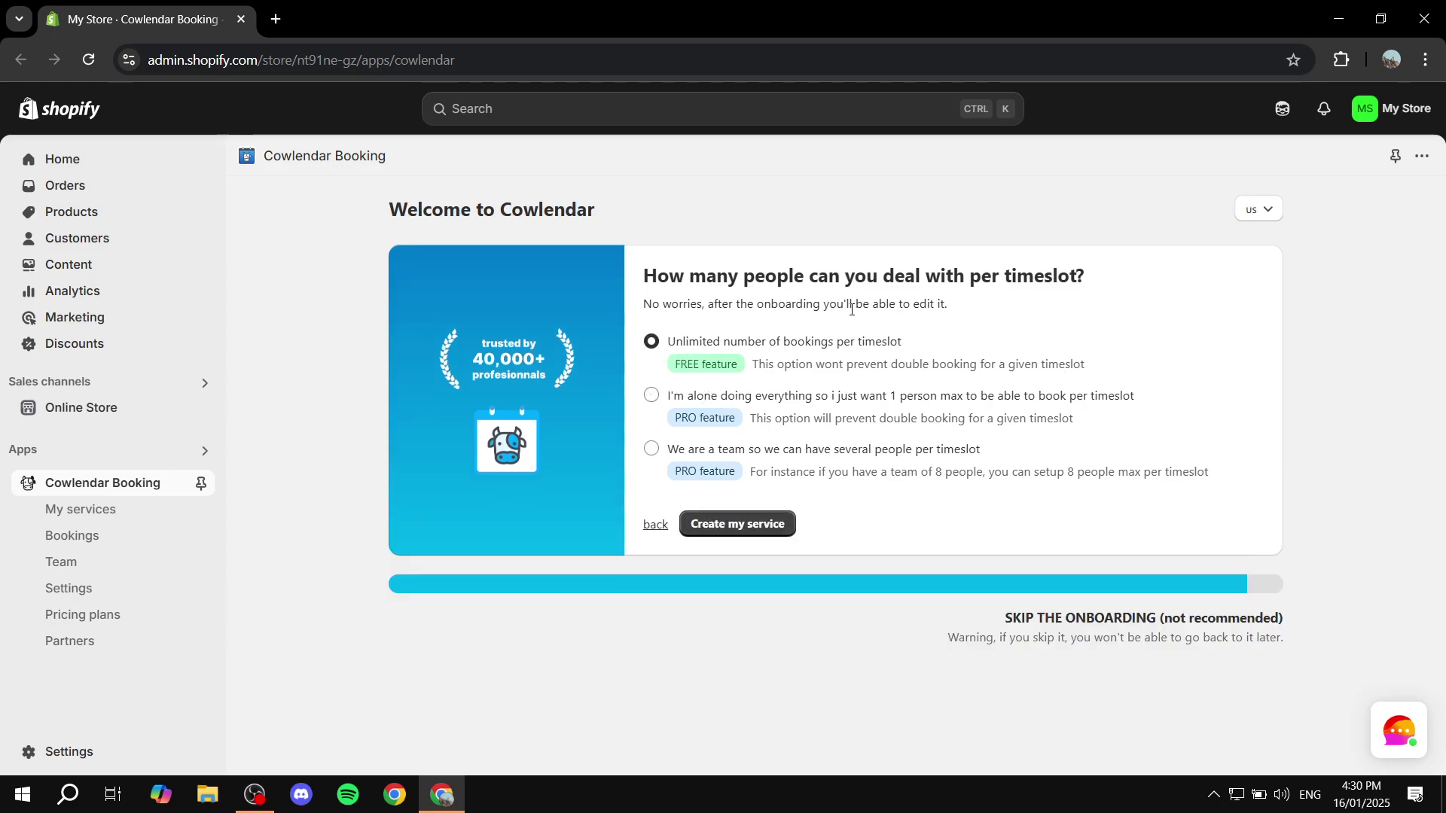
# Create the service with unlimited bookings per timeslot and review it in the My services list.
pyautogui.click(756, 527)
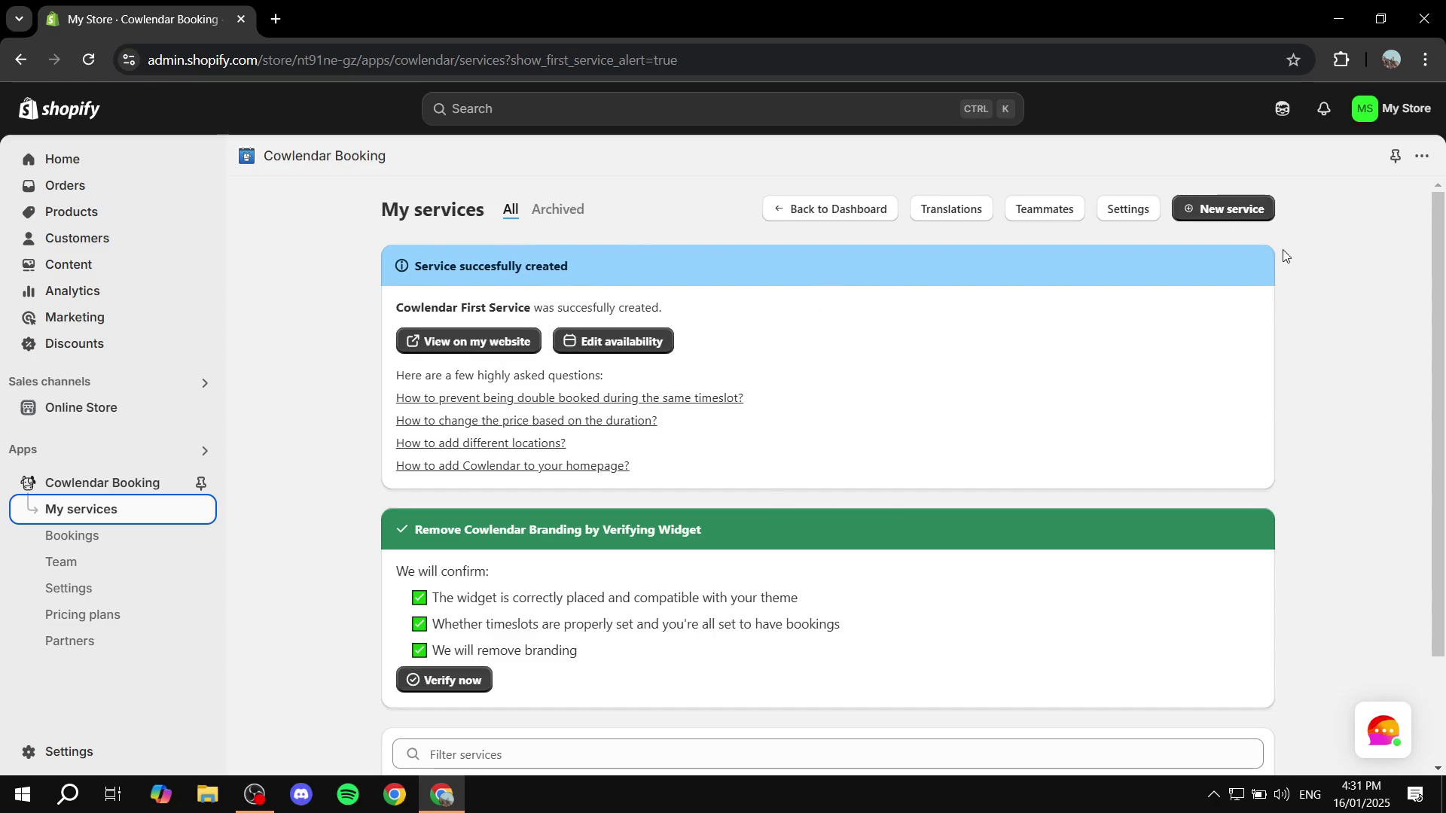
pyautogui.click(1252, 215)
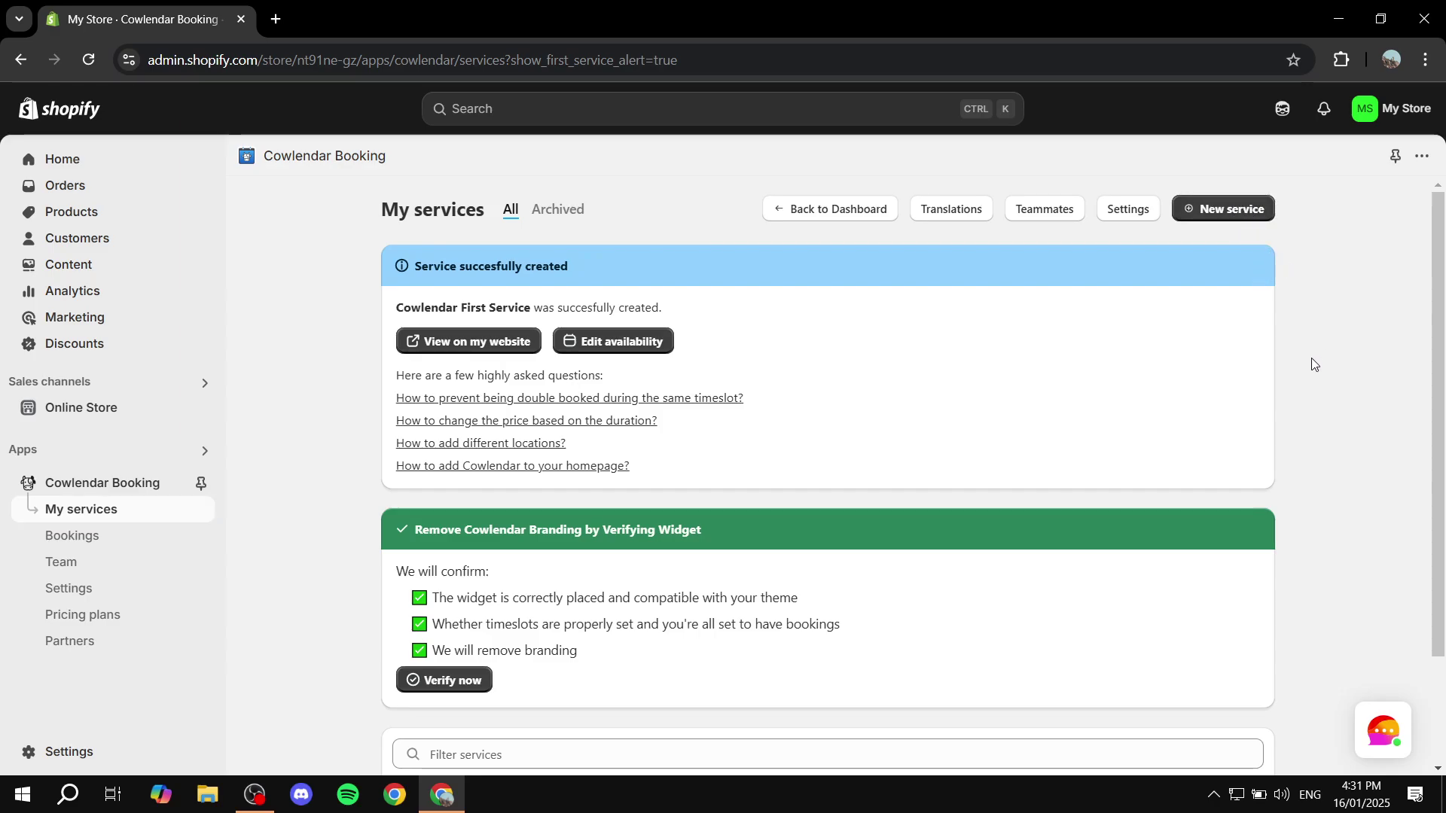
pyautogui.scroll(-2, 865, 422)
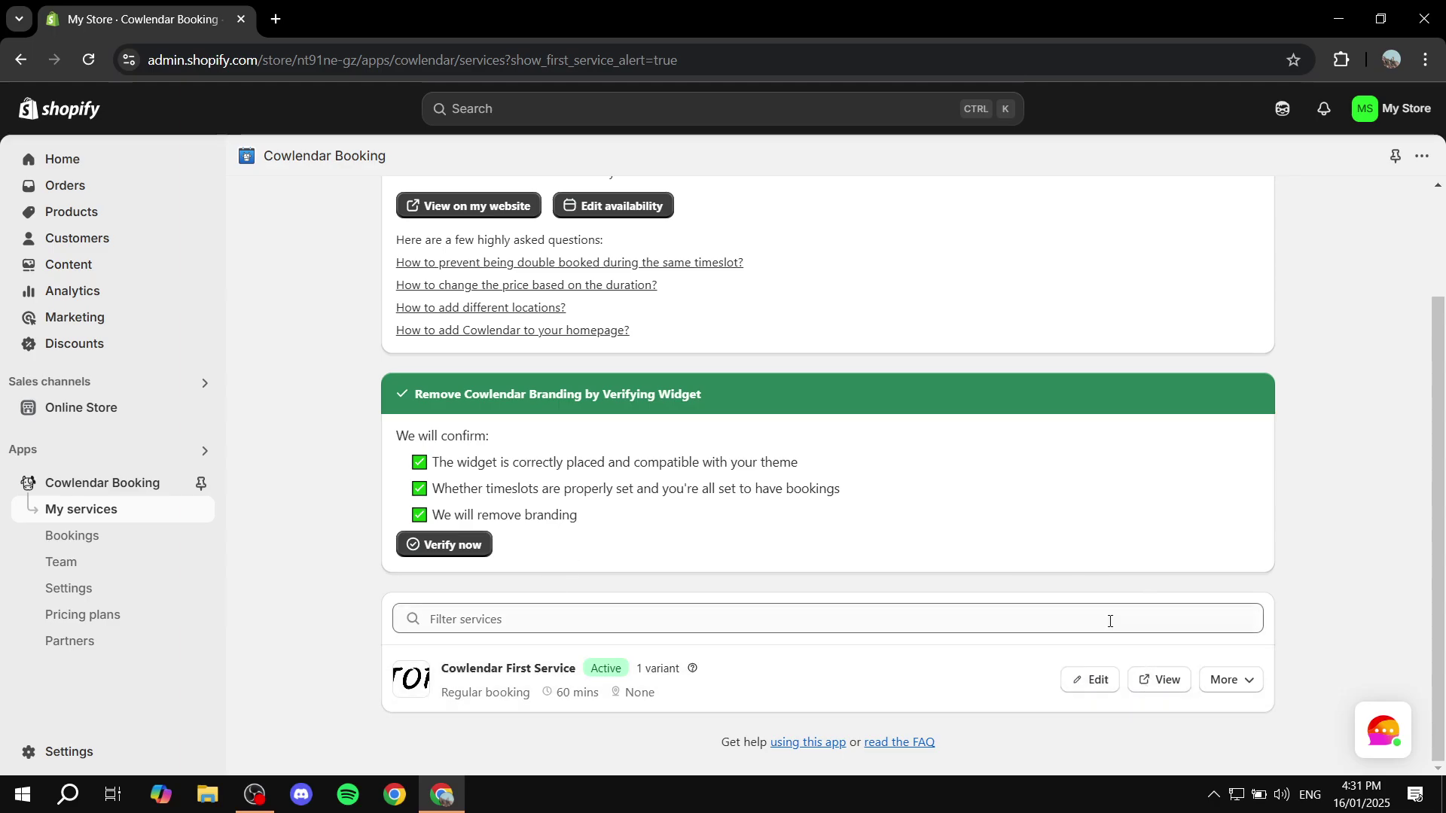
pyautogui.scroll(2, 1120, 534)
pyautogui.scroll(-2, 708, 591)
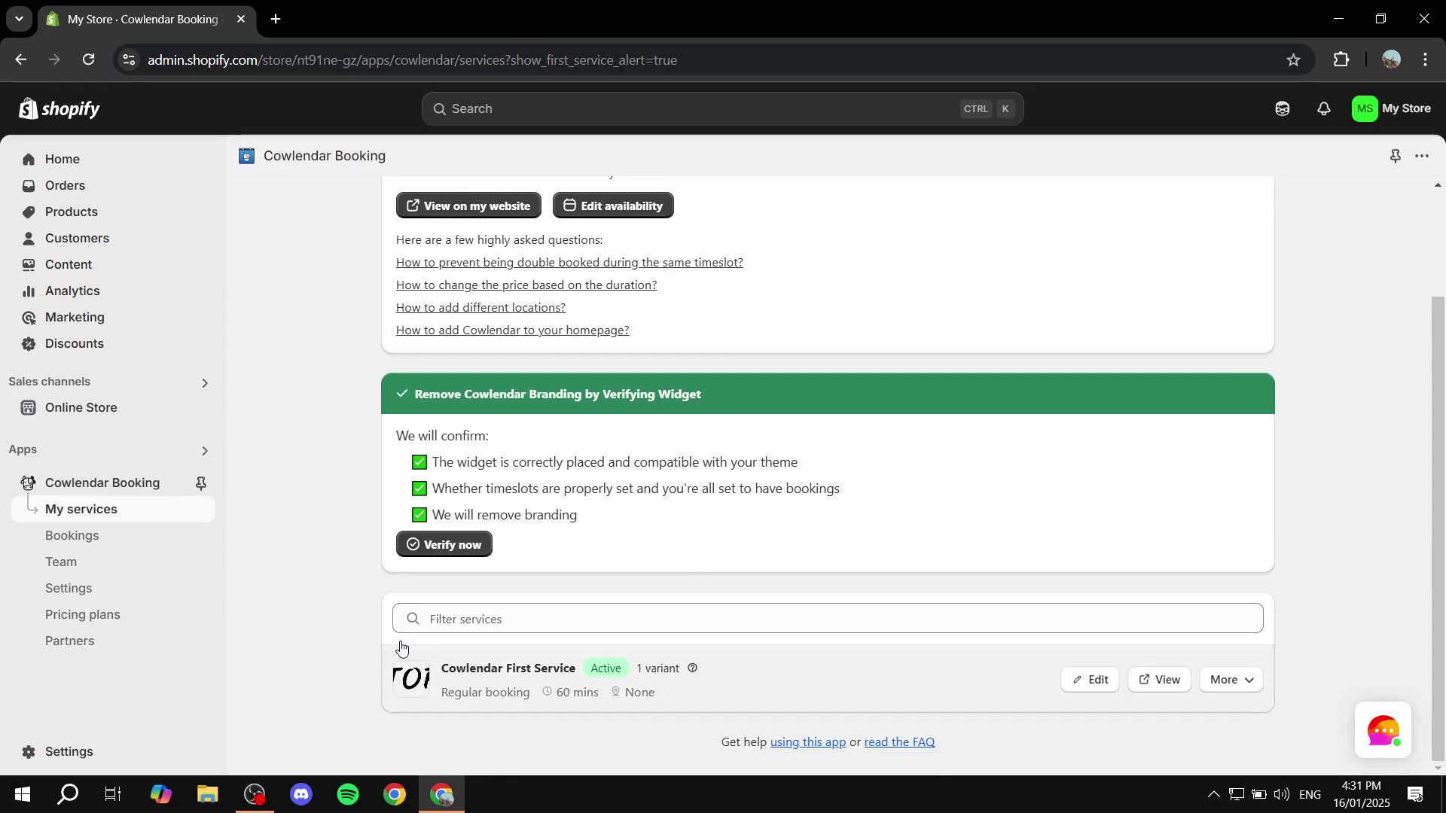
# View the live online store and check the Red product's page from the featured products.
pyautogui.click(201, 408)
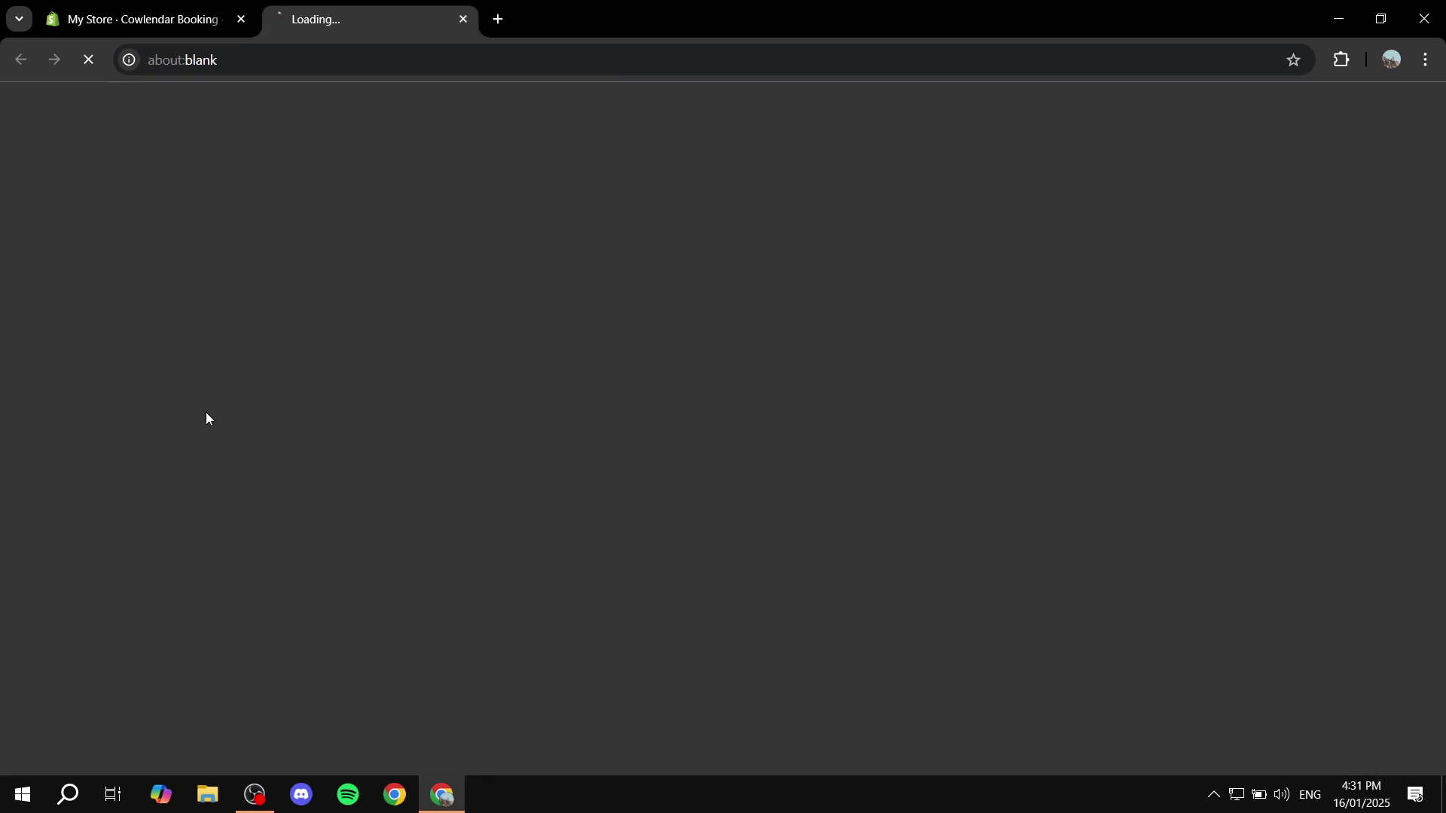
pyautogui.scroll(-10, 452, 294)
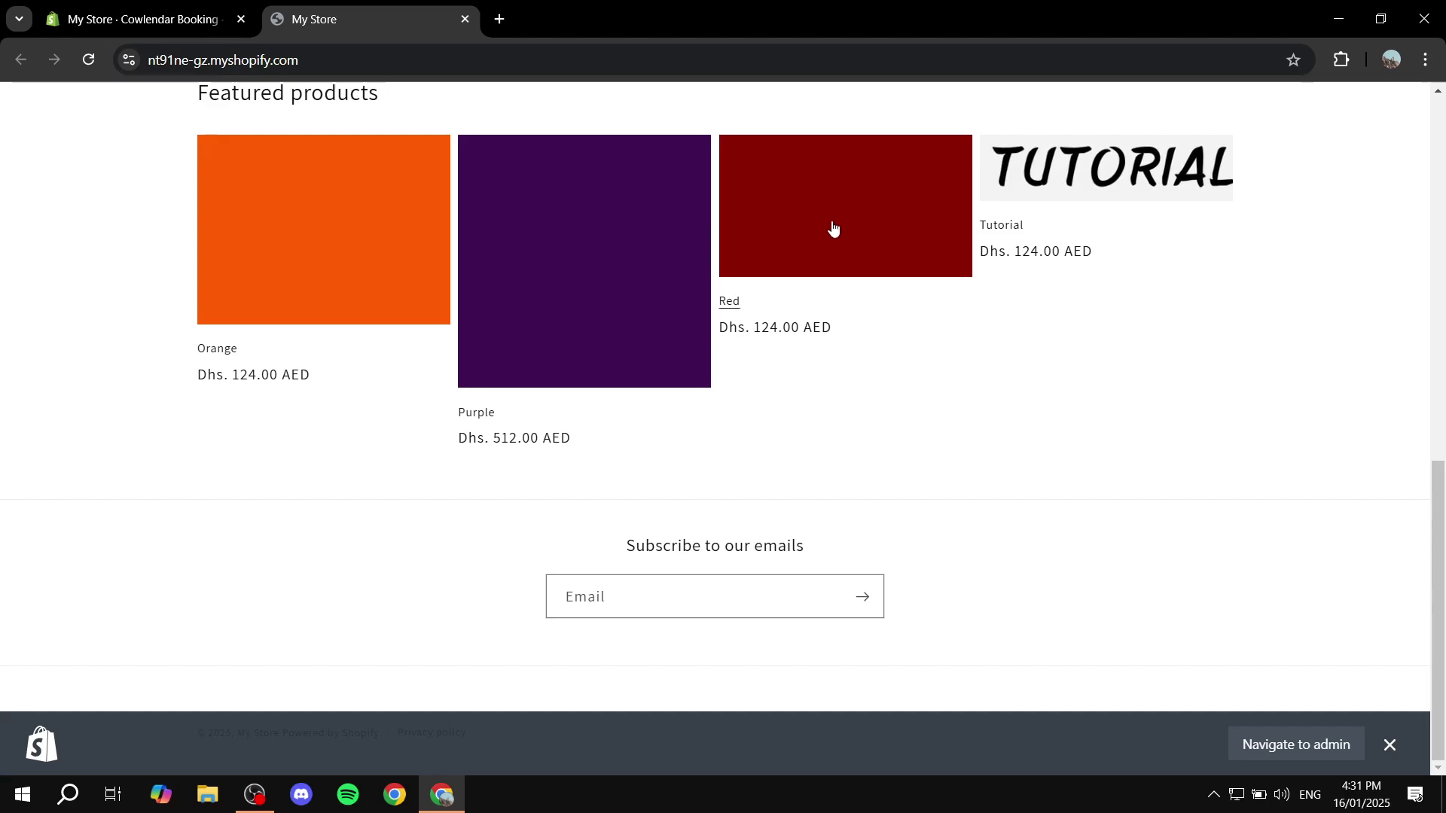
pyautogui.click(728, 244)
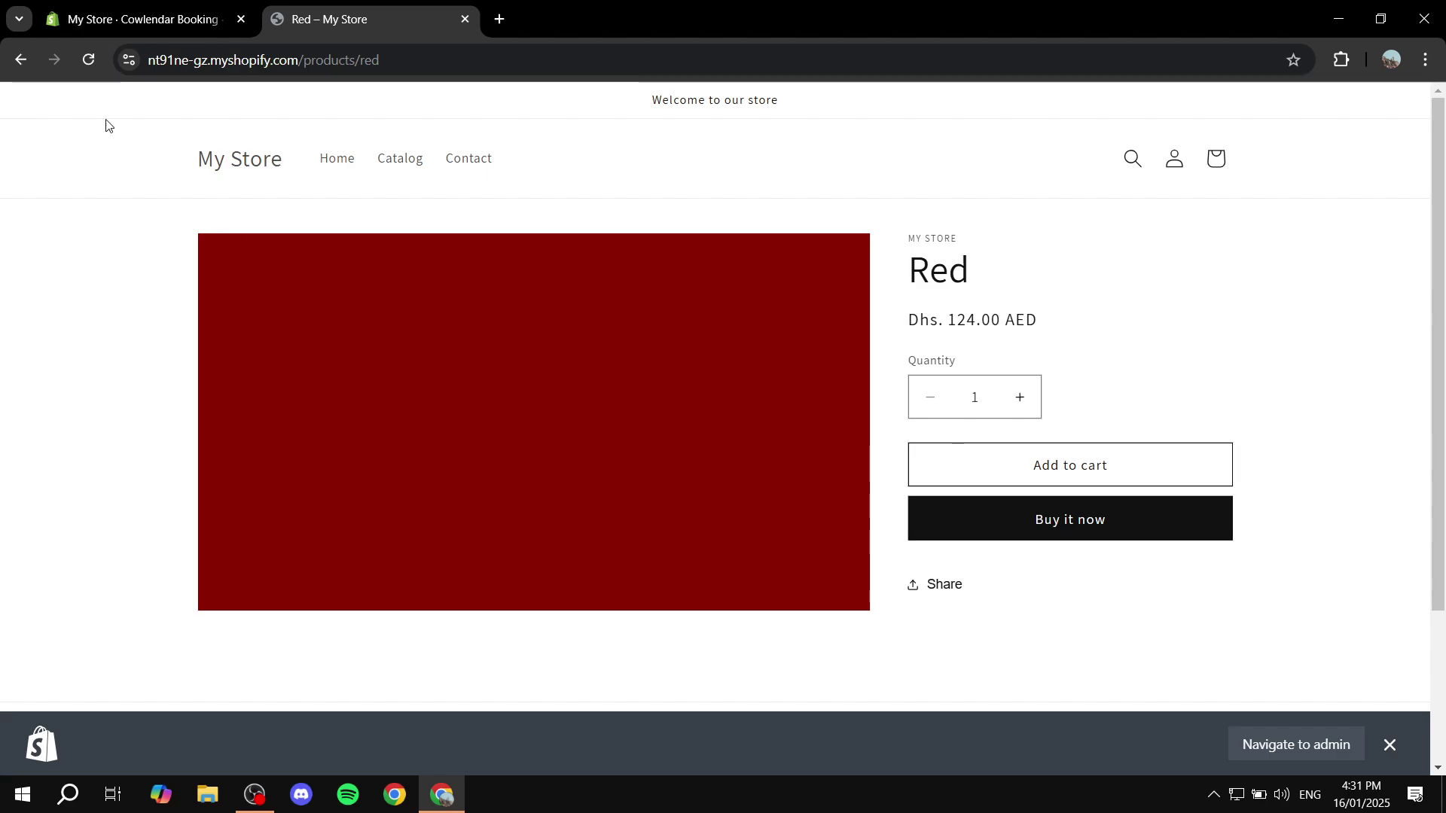
pyautogui.click(21, 60)
# Open the booking calendar from the Tutorial product's page and hide the store's admin bar.
pyautogui.click(1103, 177)
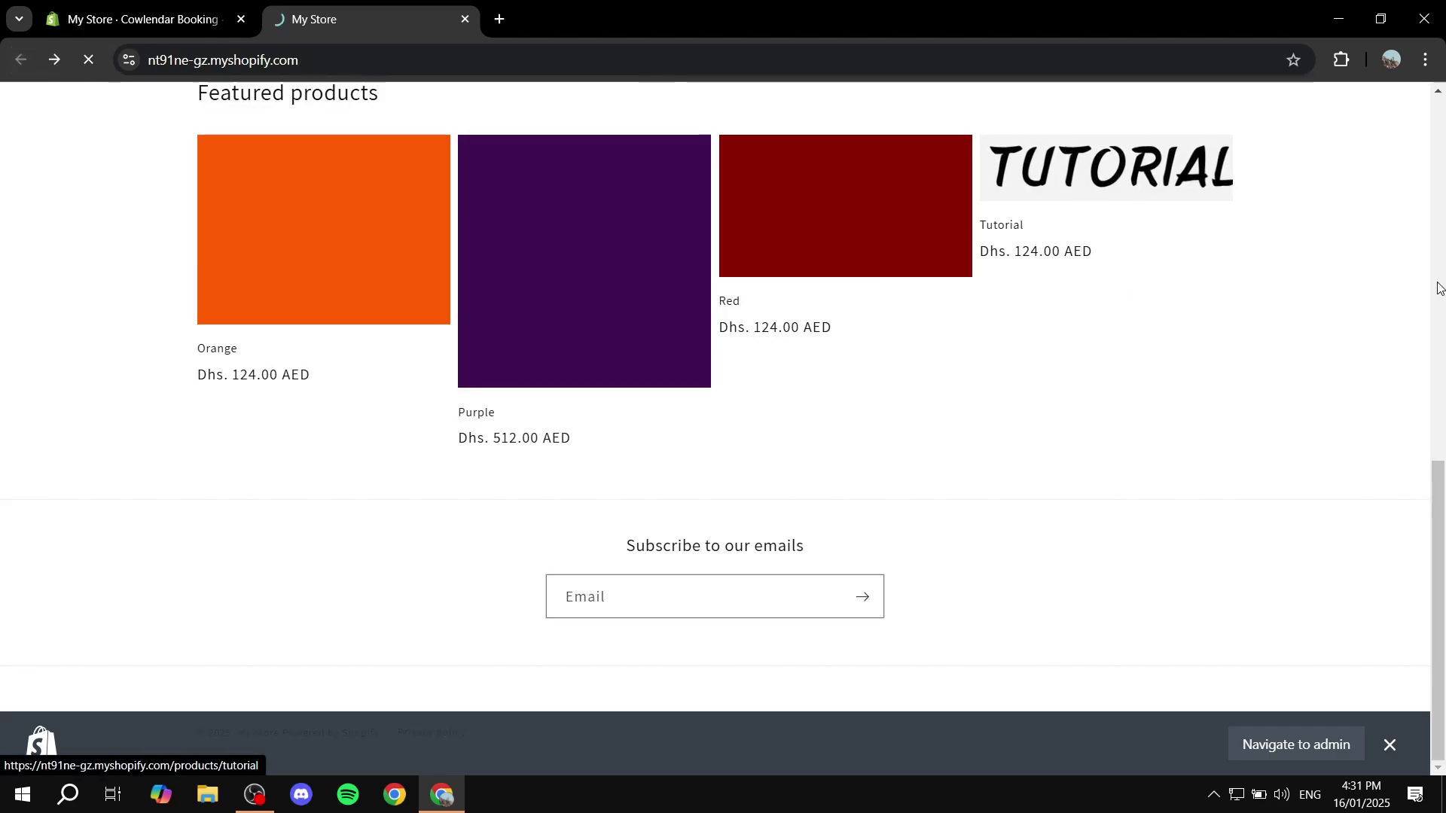
pyautogui.moveTo(833, 474); pyautogui.dragTo(1298, 466)
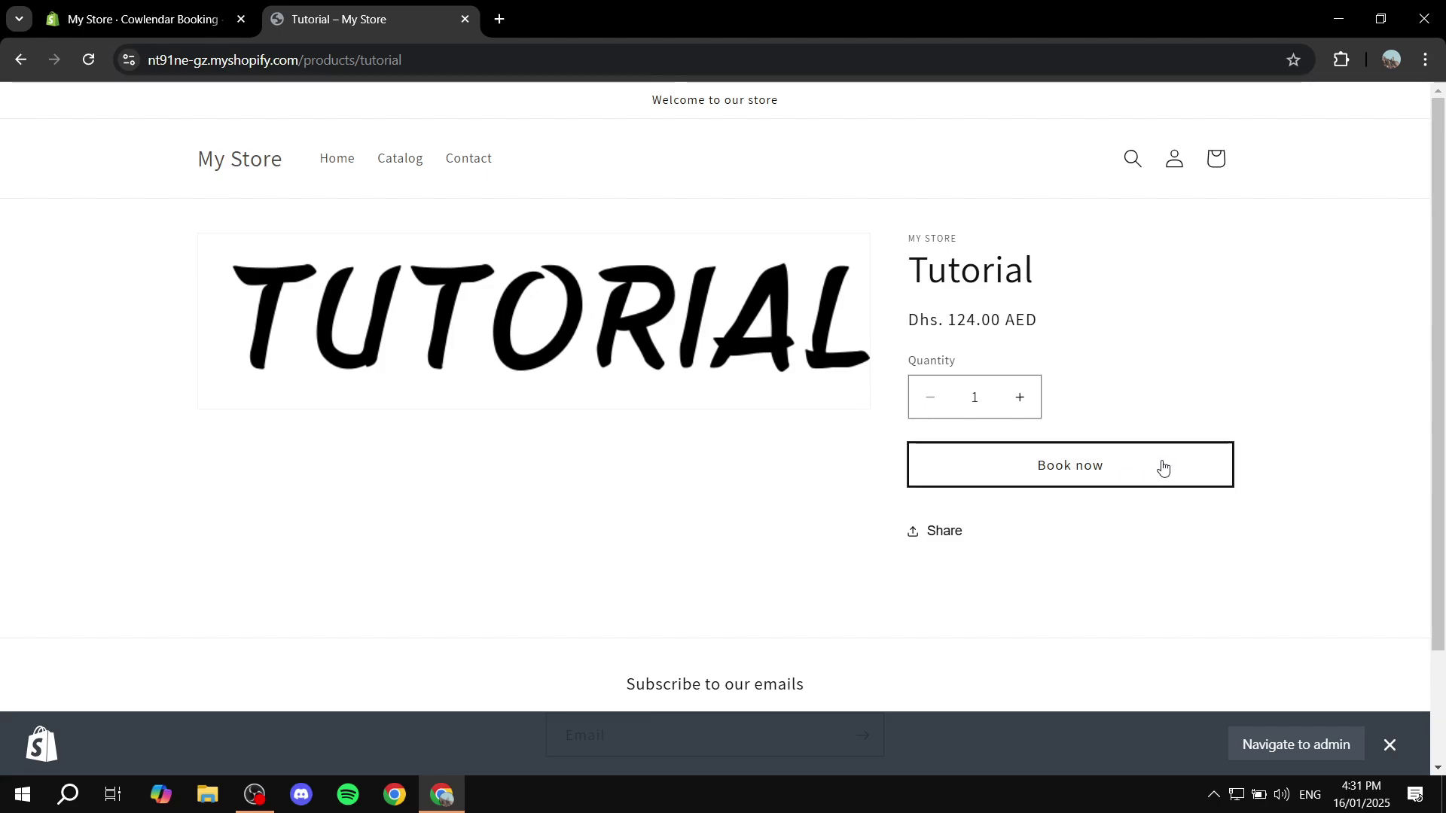
pyautogui.click(1168, 465)
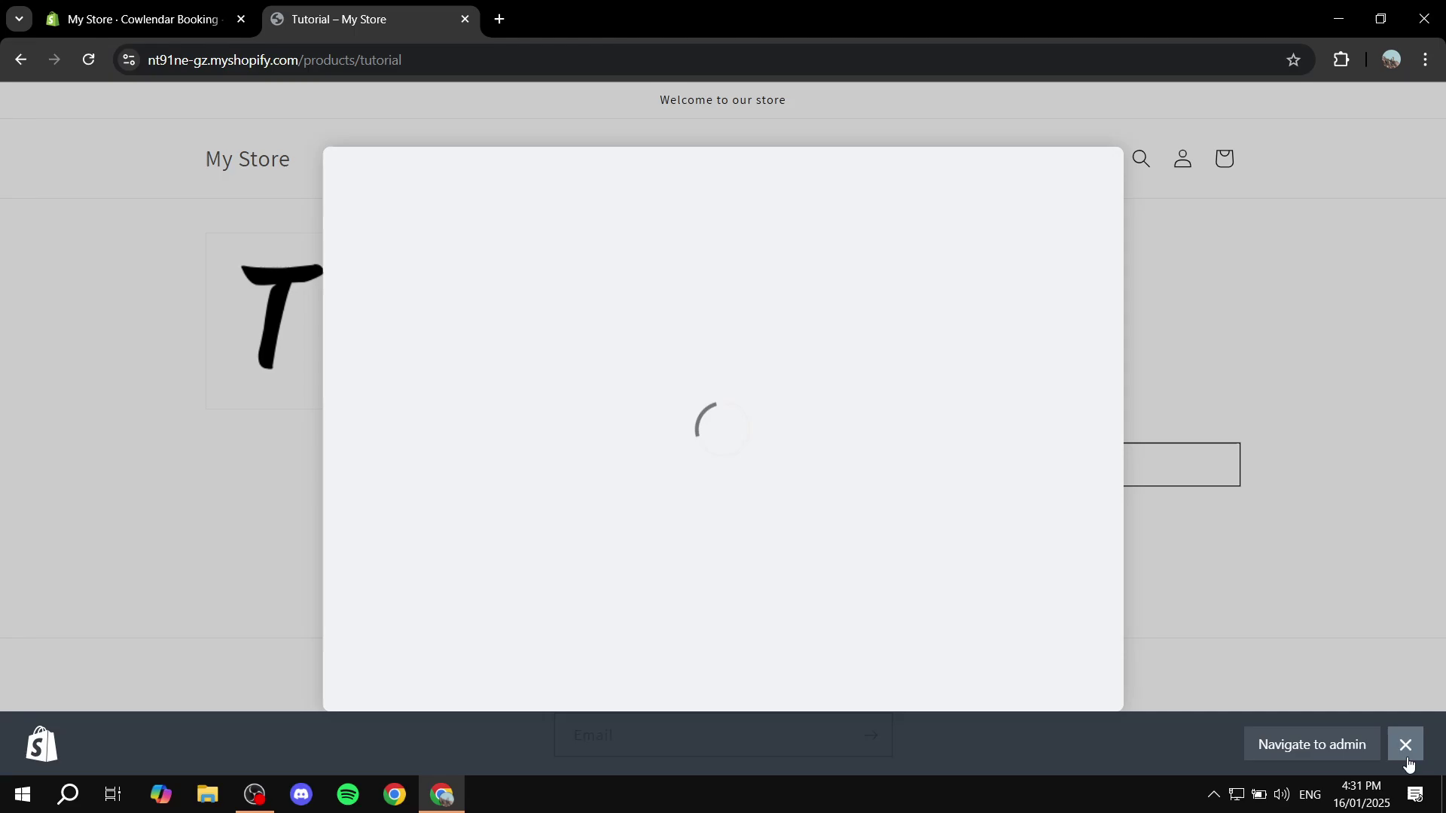
pyautogui.click(1405, 745)
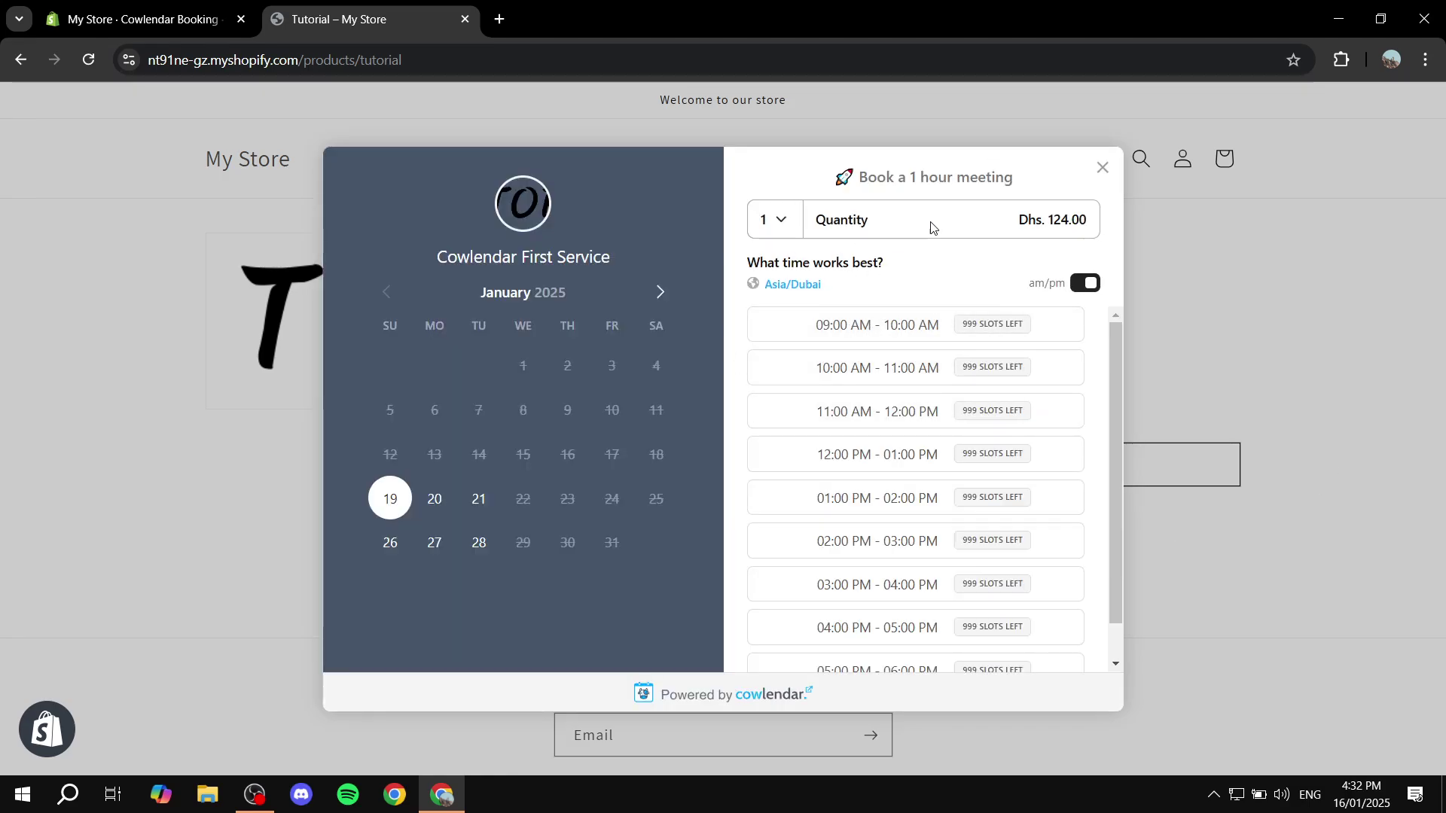
# Check the quantity choices in the booking calendar, and close the storefront to return to the My services page.
pyautogui.click(764, 226)
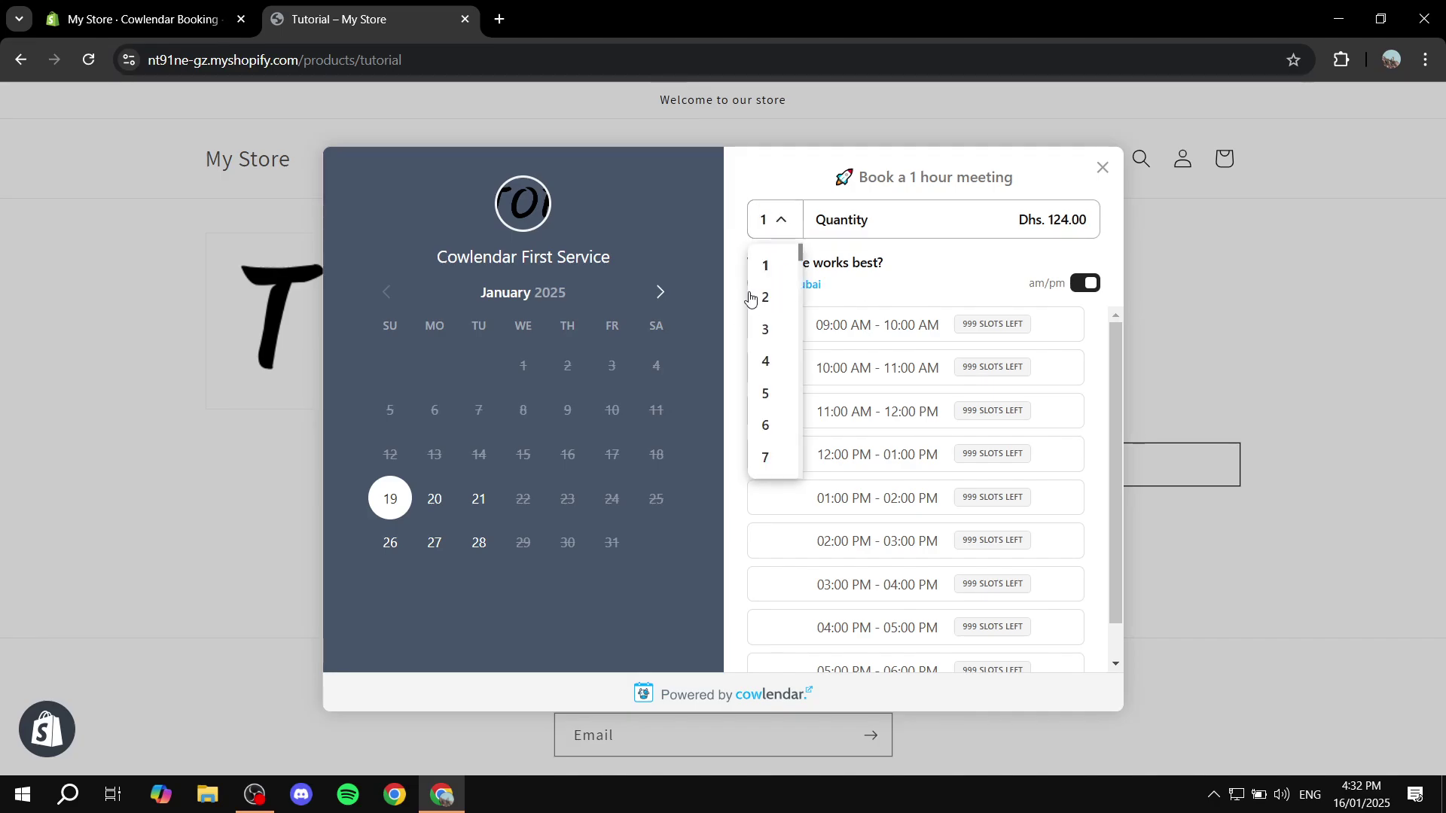
pyautogui.click(762, 226)
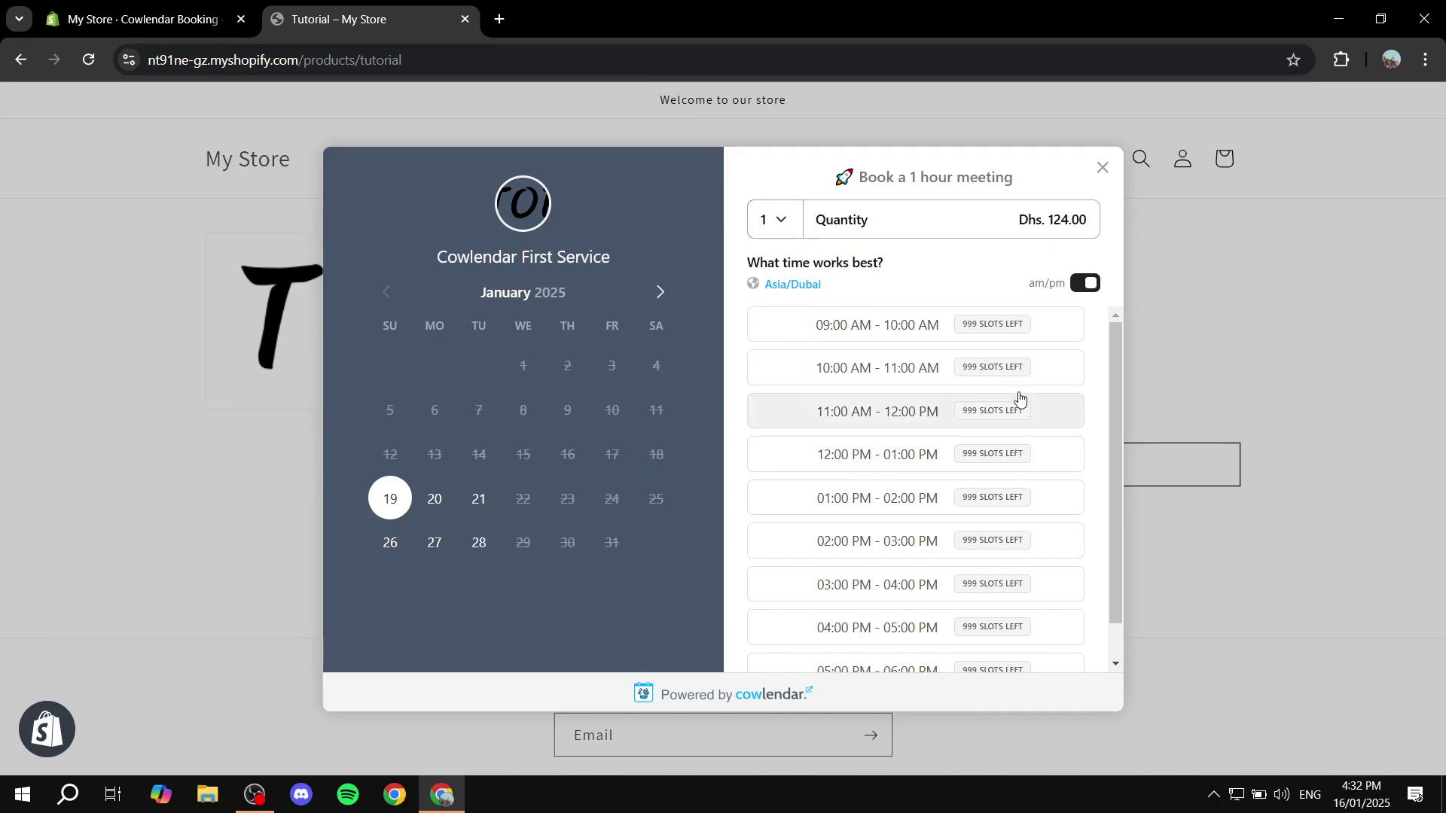
pyautogui.click(1102, 169)
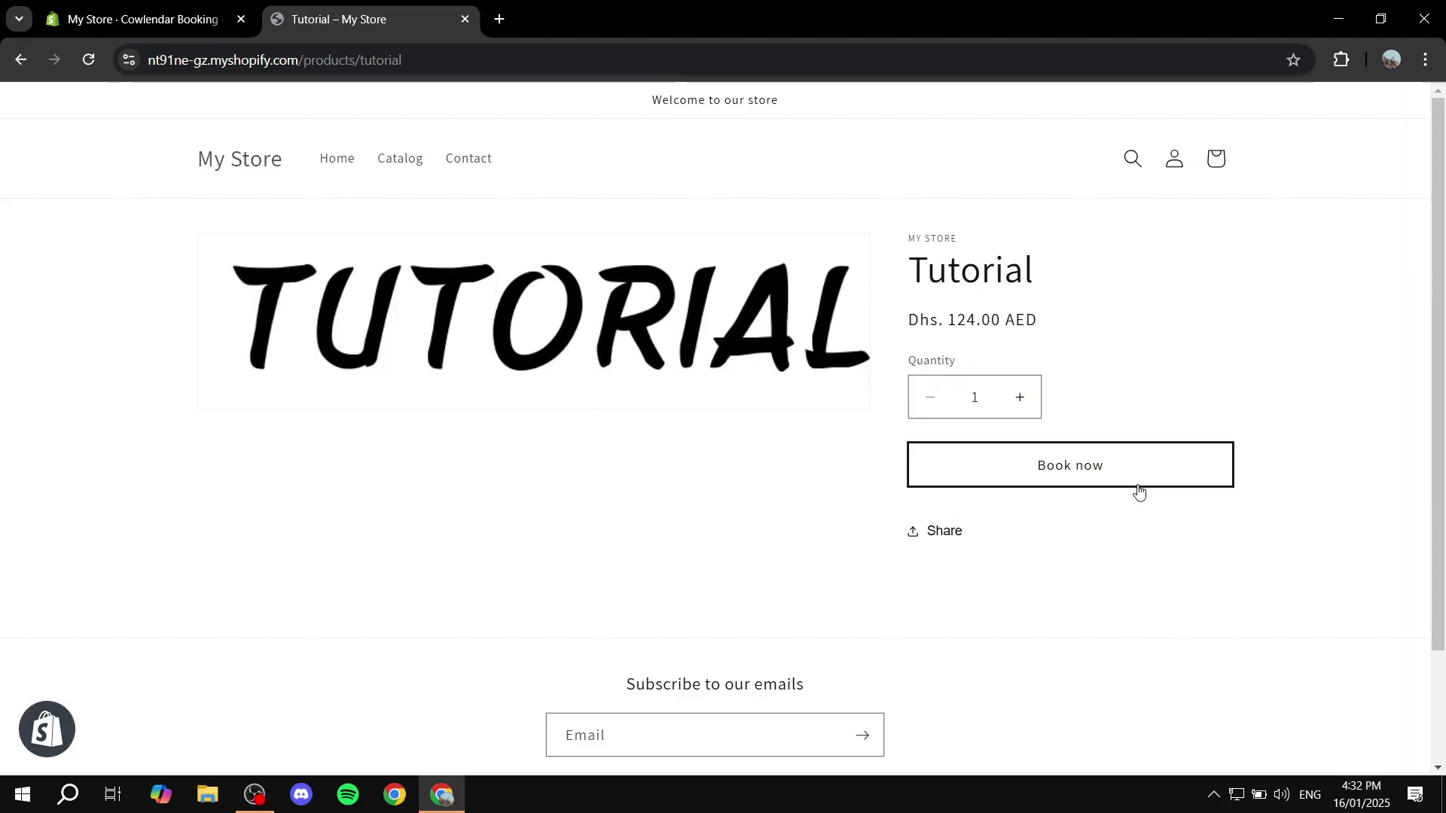
pyautogui.click(465, 19)
pyautogui.scroll(2, 411, 448)
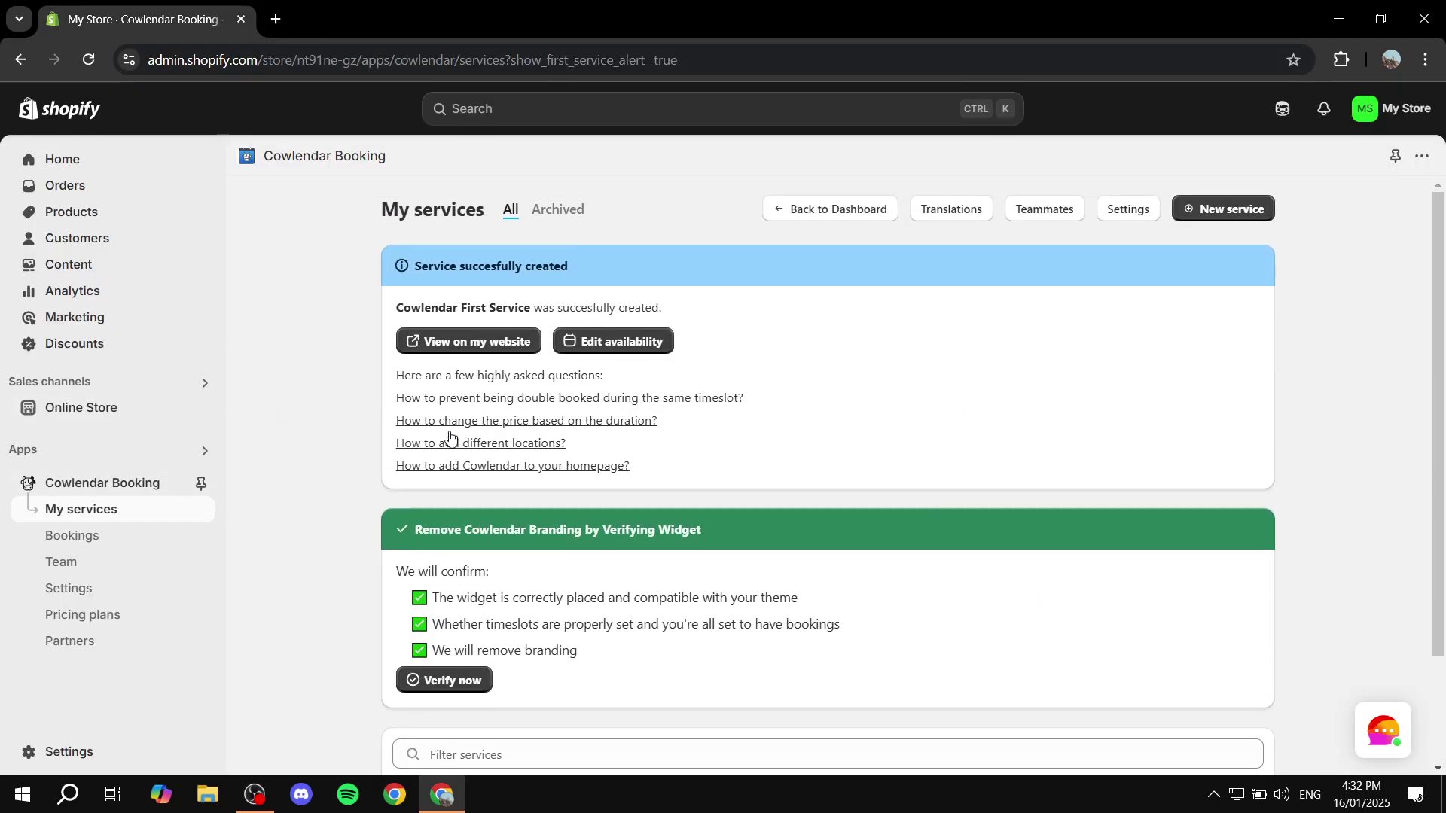